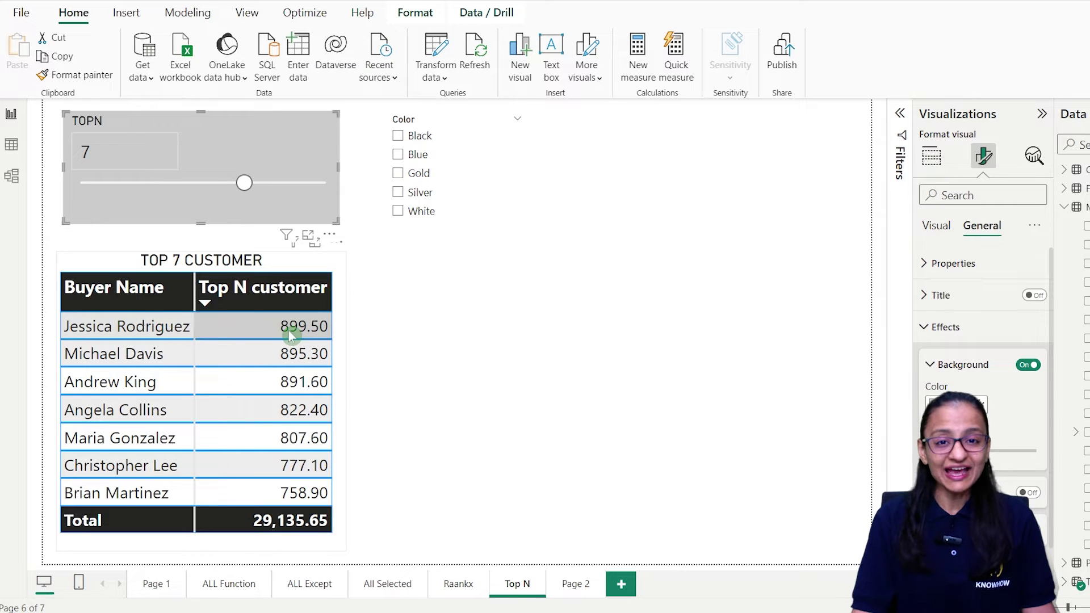
Add a new blank report page and move Page 2 ahead of the Top N page
{"action": "left_click", "coordinate": [575, 590]}
{"action": "left_click", "coordinate": [621, 584]}
{"action": "mouse_move", "coordinate": [575, 585]}
{"action": "left_mouse_down"}
{"action": "mouse_move", "coordinate": [584, 594]}
{"action": "mouse_move", "coordinate": [557, 591]}
{"action": "left_mouse_up"}
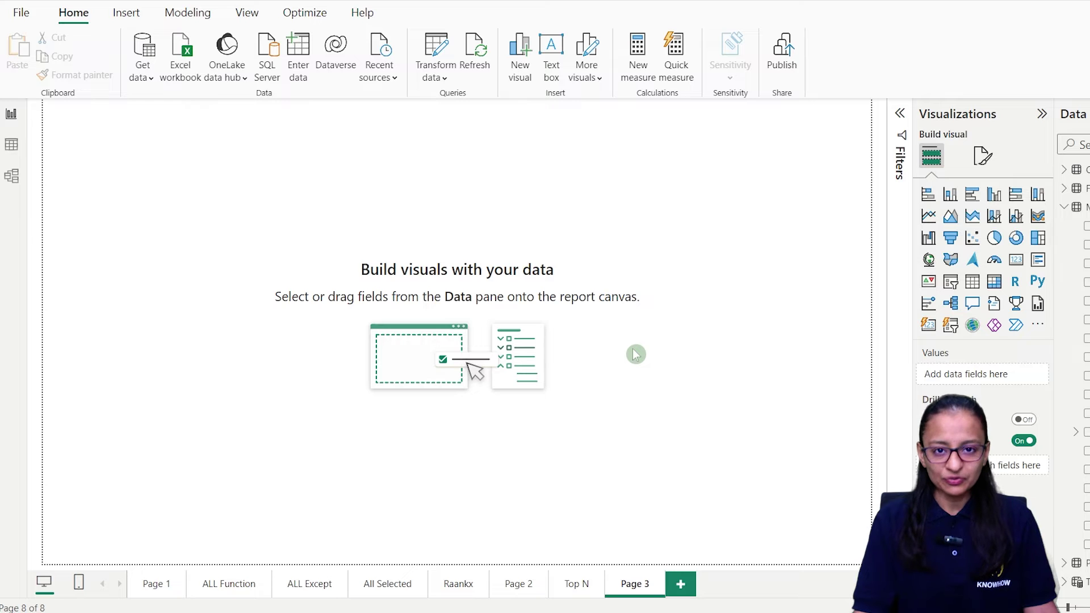
Review the top customer table on the Top N page, then return to Page 3
{"action": "left_click", "coordinate": [572, 594]}
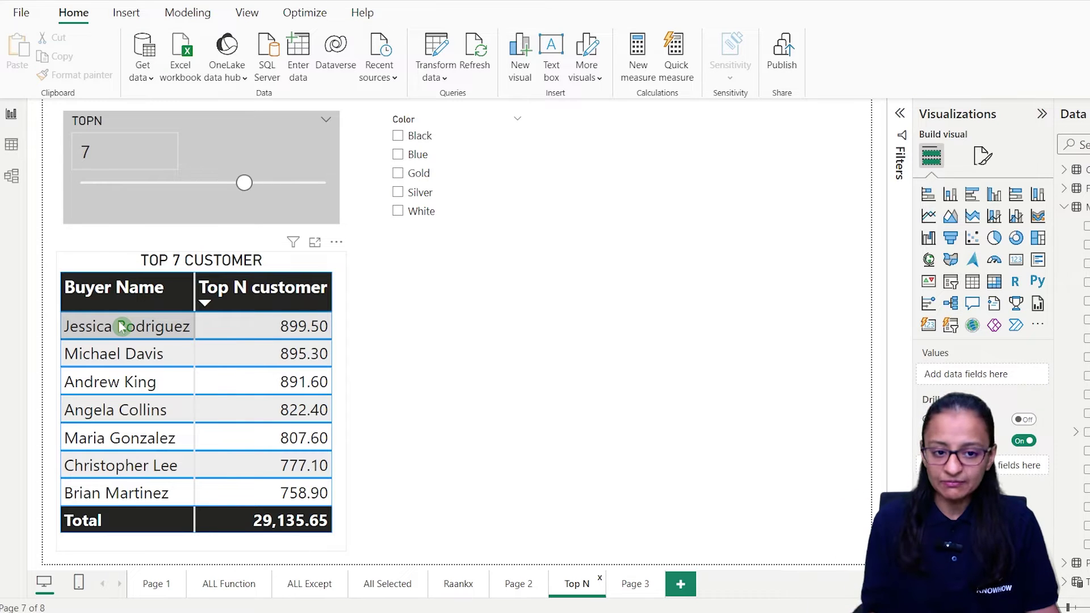
{"action": "left_click", "coordinate": [136, 301]}
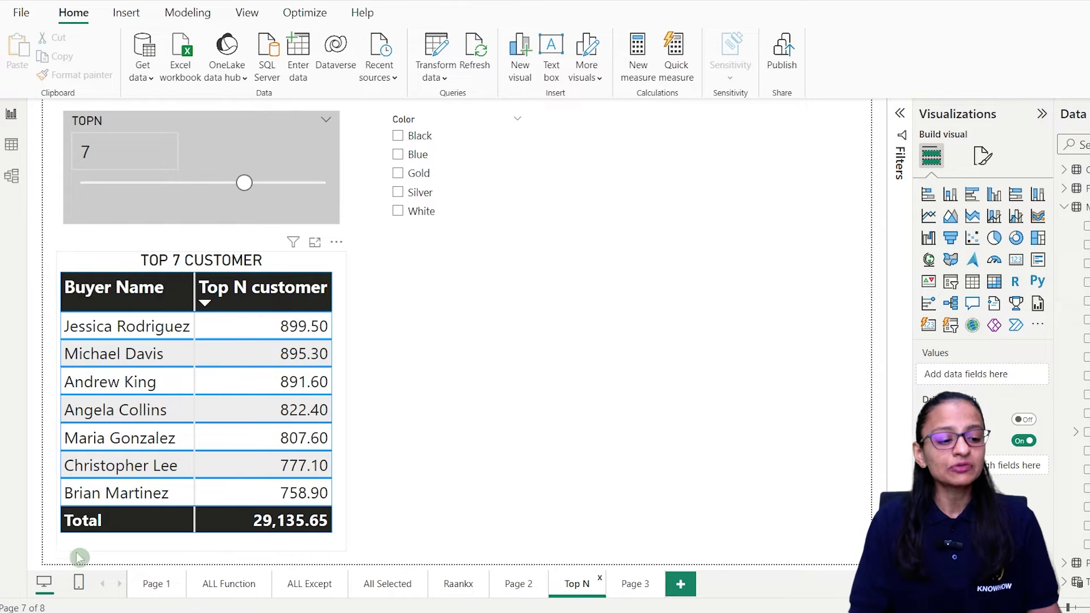
{"action": "left_click", "coordinate": [643, 594]}
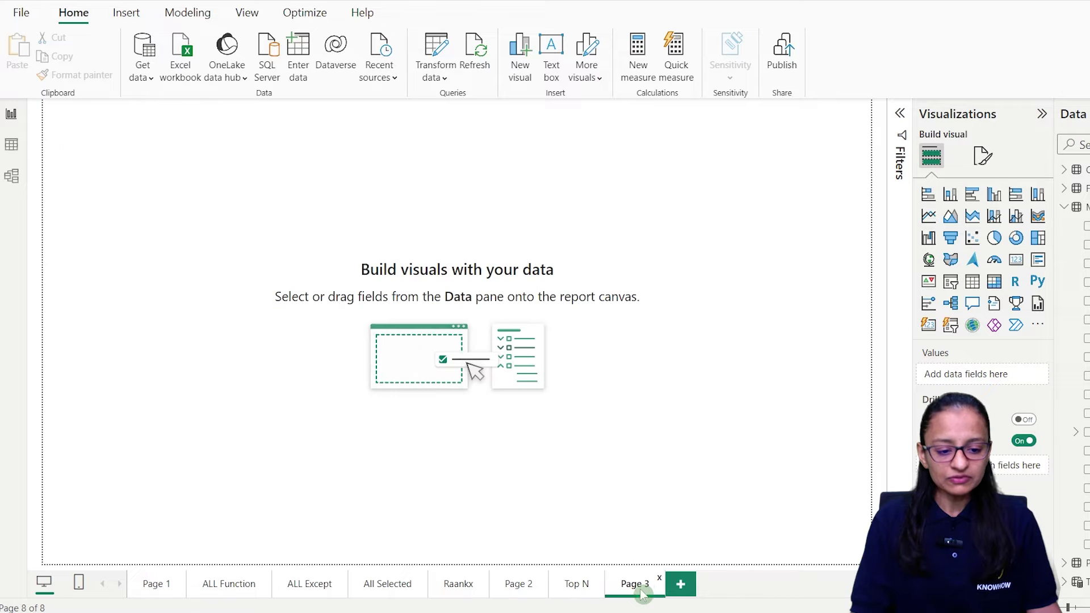
Insert a table visual on Page 3, enlarge it and place it in the lower part of the canvas
{"action": "left_click", "coordinate": [974, 282]}
{"action": "left_click_drag", "start_coordinate": [228, 278], "coordinate": [402, 384]}
{"action": "left_click_drag", "start_coordinate": [218, 133], "coordinate": [233, 275]}
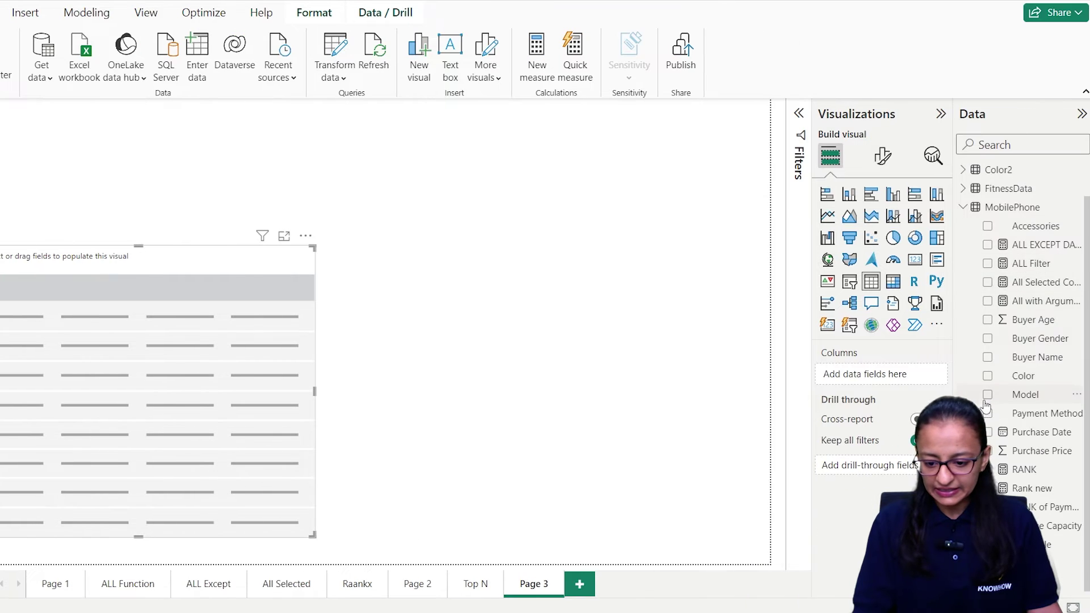
Examine the MobilePhone table's records, including buyer name, age, gender, purchase price, storage capacity and accessories, and return to the report
{"action": "left_click", "coordinate": [963, 208]}
{"action": "left_click", "coordinate": [964, 246]}
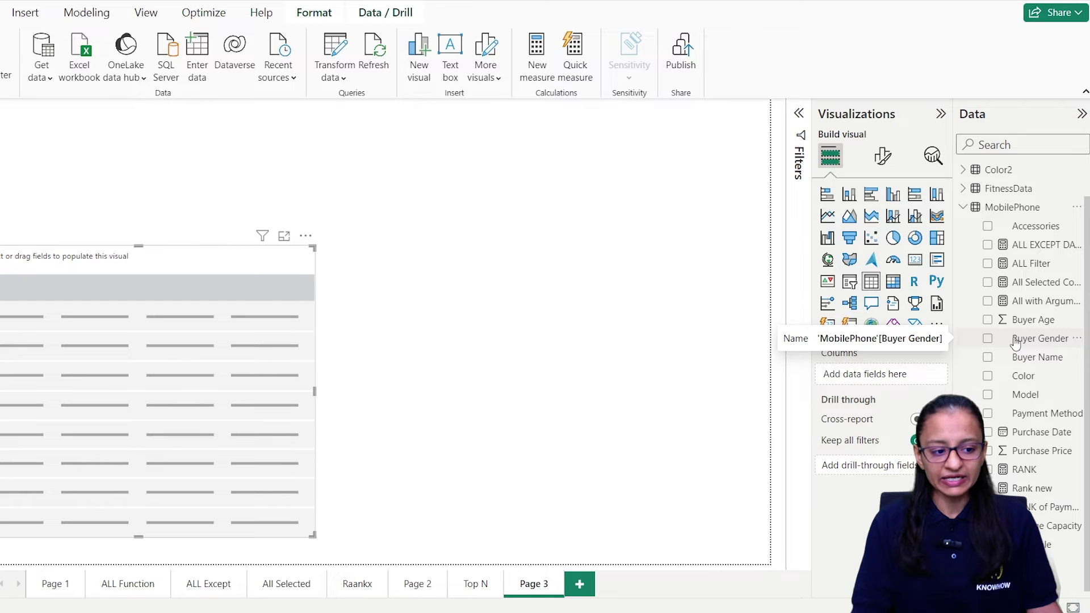
{"action": "left_click", "coordinate": [11, 144]}
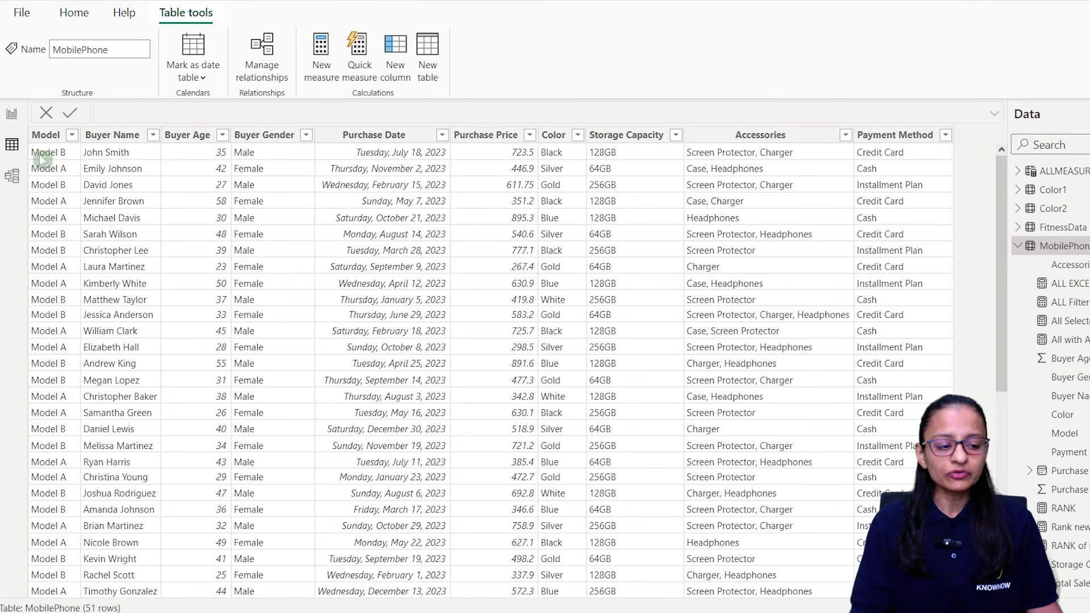
{"action": "left_click", "coordinate": [136, 141]}
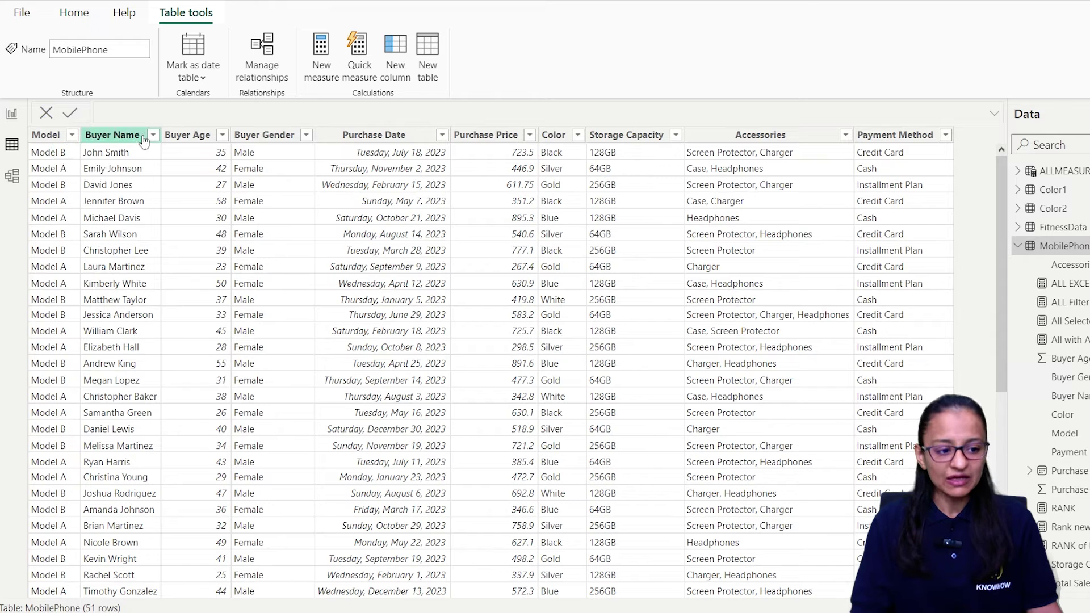
{"action": "left_click", "coordinate": [193, 155]}
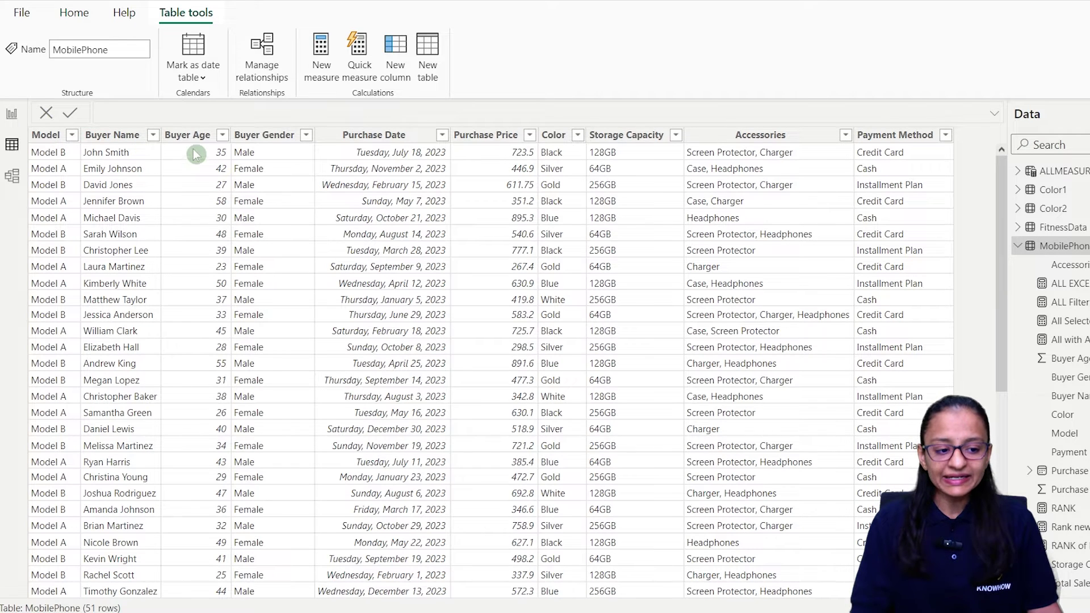
{"action": "left_click", "coordinate": [325, 139]}
{"action": "left_click", "coordinate": [508, 171]}
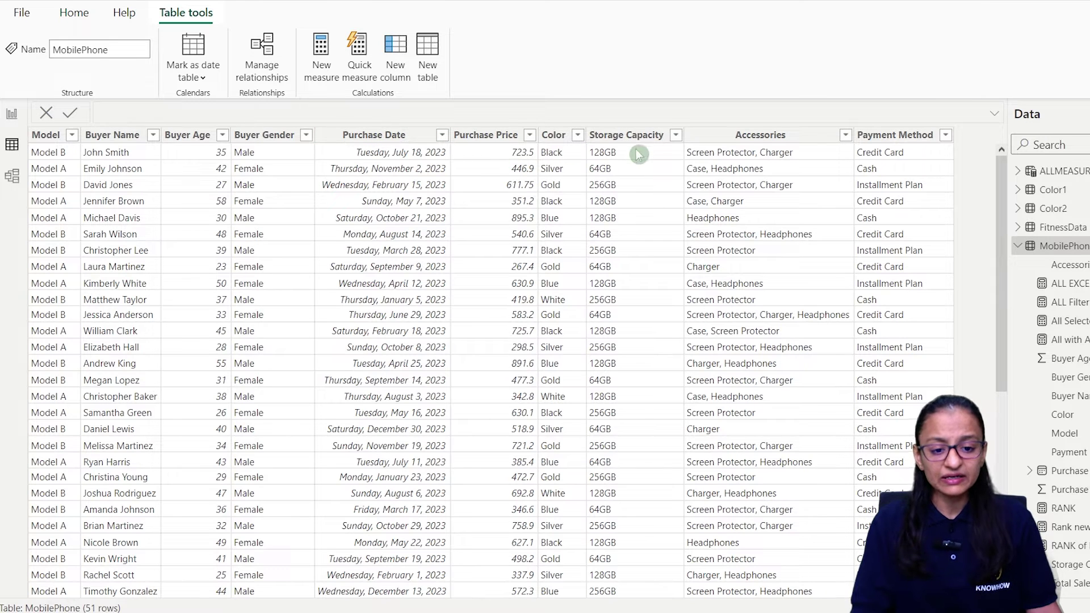
{"action": "left_click", "coordinate": [738, 153]}
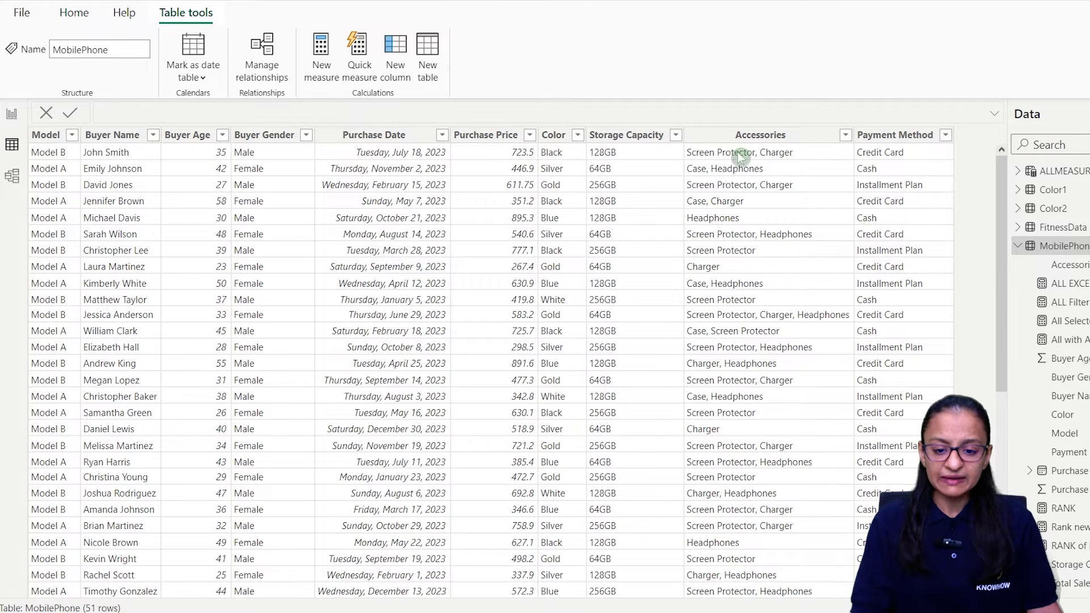
{"action": "left_click", "coordinate": [12, 113]}
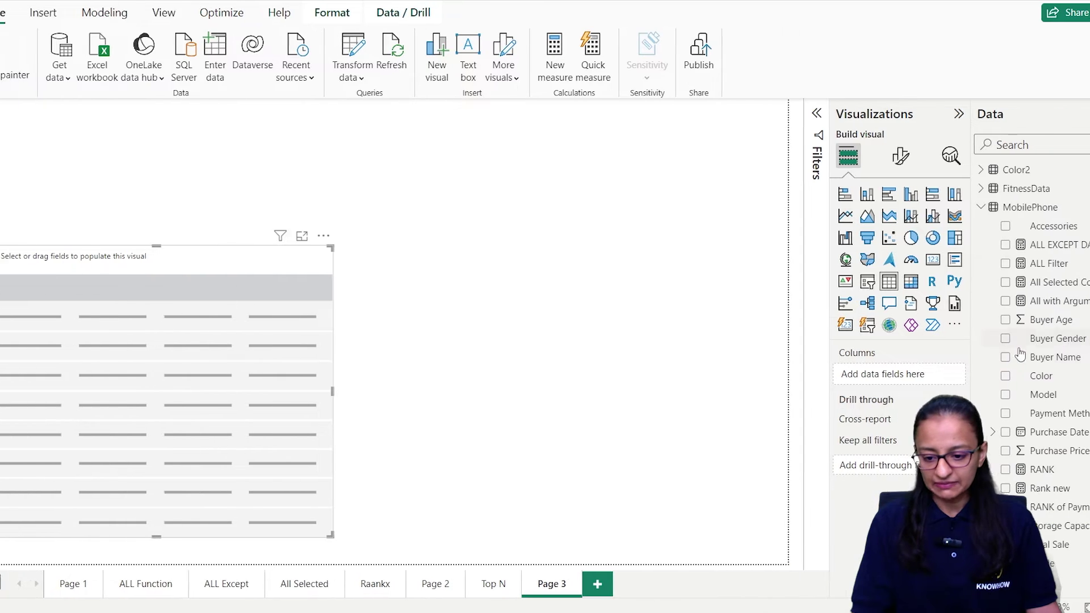
Add Buyer Name to the Page 3 table and copy the formatting of the Top N page's customer table onto it
{"action": "left_click_drag", "start_coordinate": [1050, 364], "coordinate": [889, 377]}
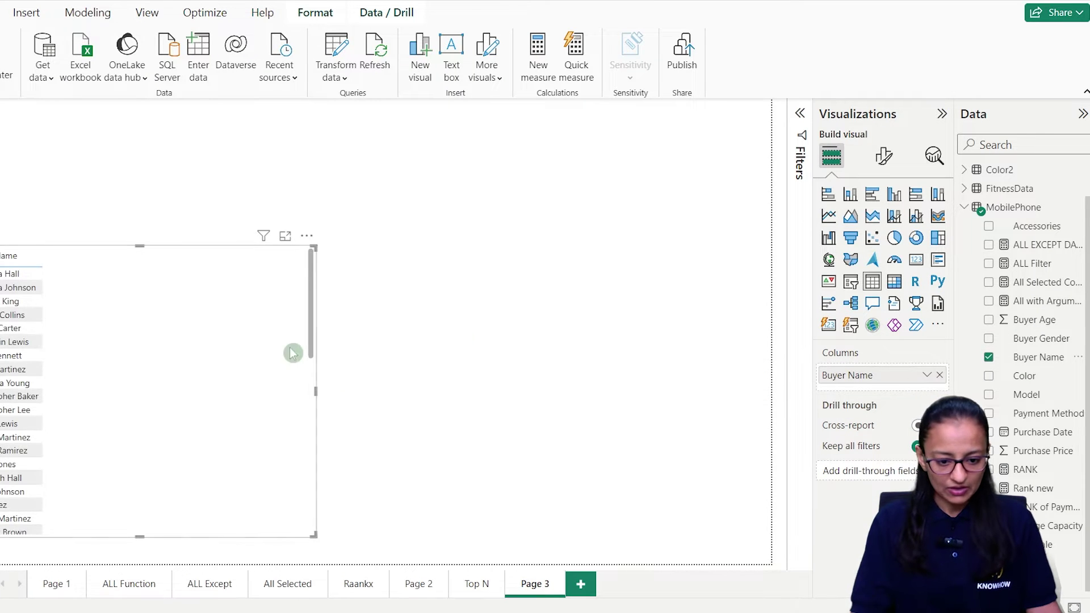
{"action": "left_click", "coordinate": [579, 583]}
{"action": "left_click", "coordinate": [267, 410]}
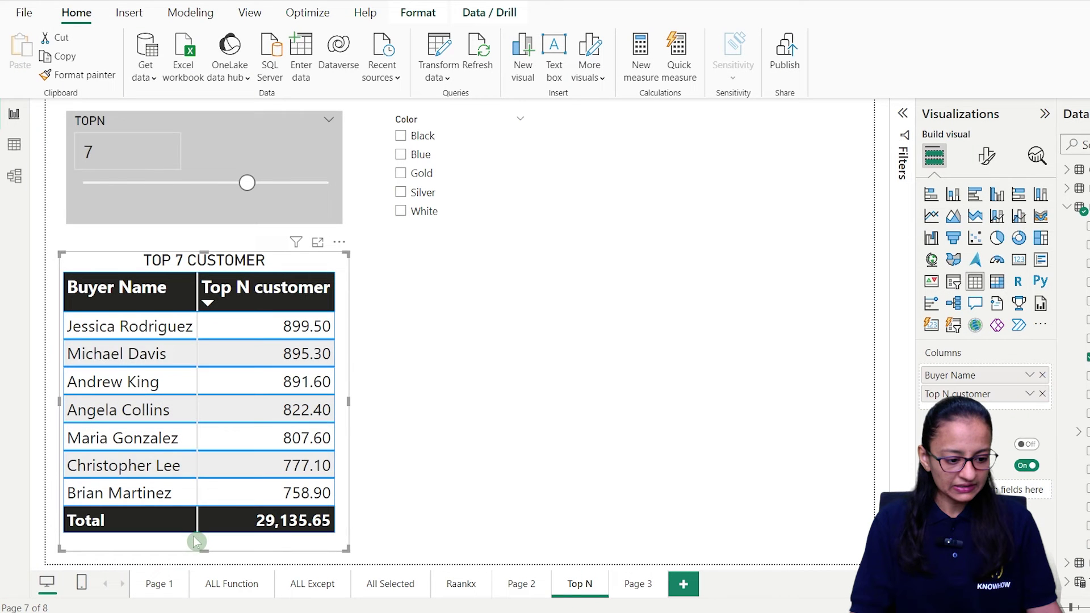
{"action": "left_click", "coordinate": [107, 78]}
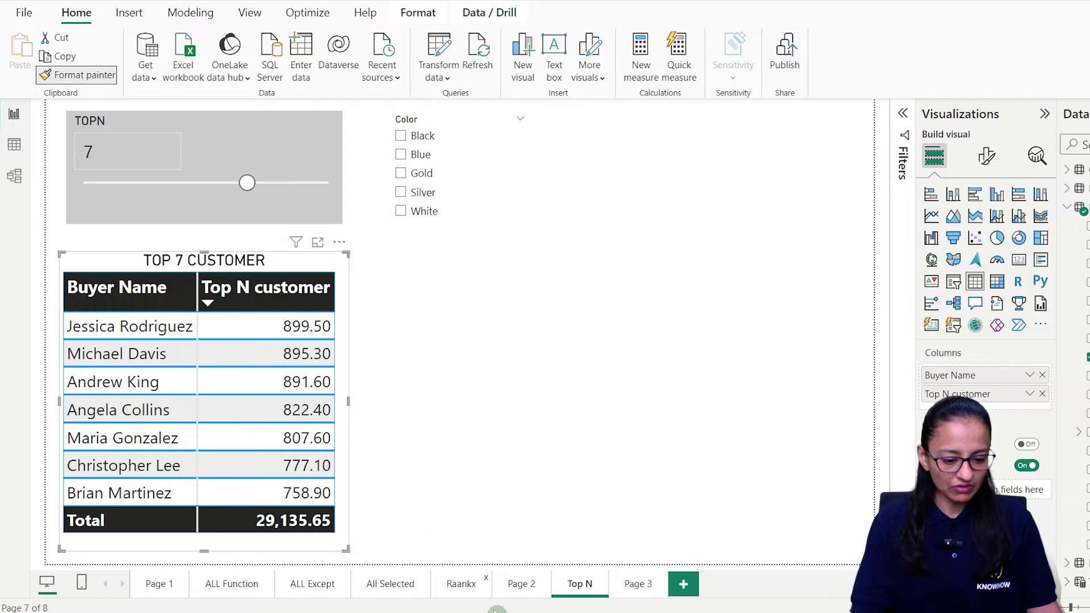
{"action": "left_click", "coordinate": [638, 584]}
{"action": "left_click", "coordinate": [238, 399]}
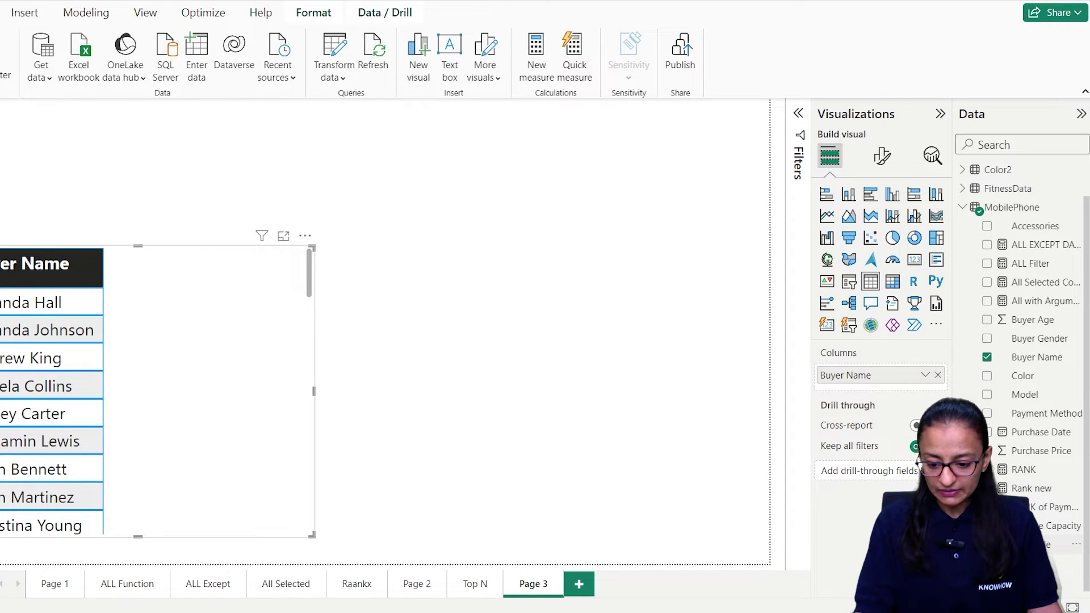
Add Purchase Price as a second column of the table and narrow the visual to fit its columns
{"action": "left_click_drag", "start_coordinate": [1046, 455], "coordinate": [886, 393]}
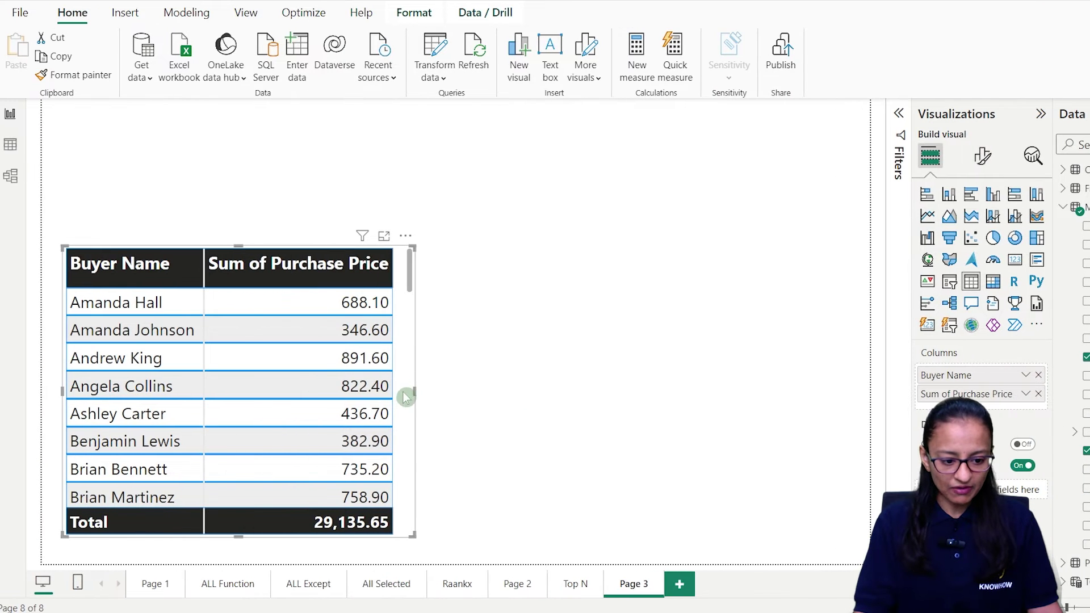
{"action": "left_click_drag", "start_coordinate": [422, 394], "coordinate": [407, 391]}
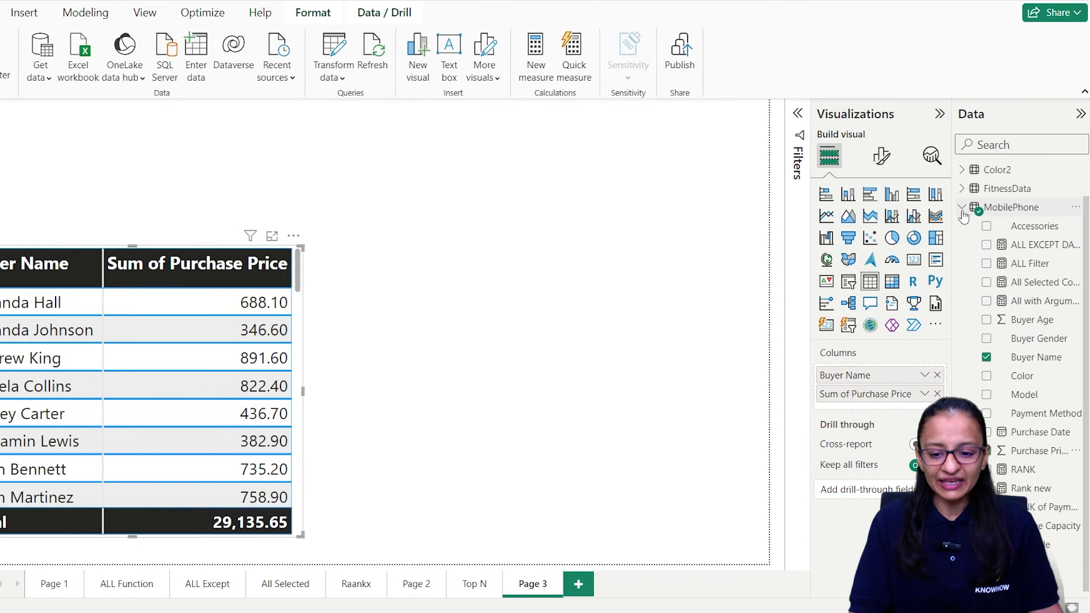
Create a new measure in the MobilePhone table and name it RANK CUSTOMER
{"action": "left_click", "coordinate": [999, 210]}
{"action": "right_click", "coordinate": [1000, 210]}
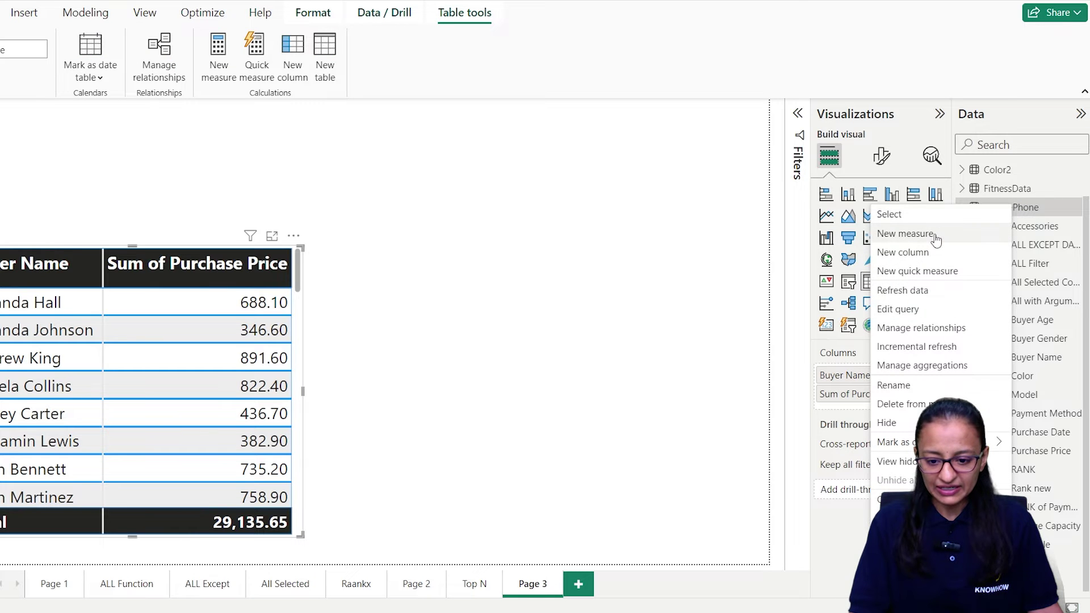
{"action": "left_click", "coordinate": [905, 233]}
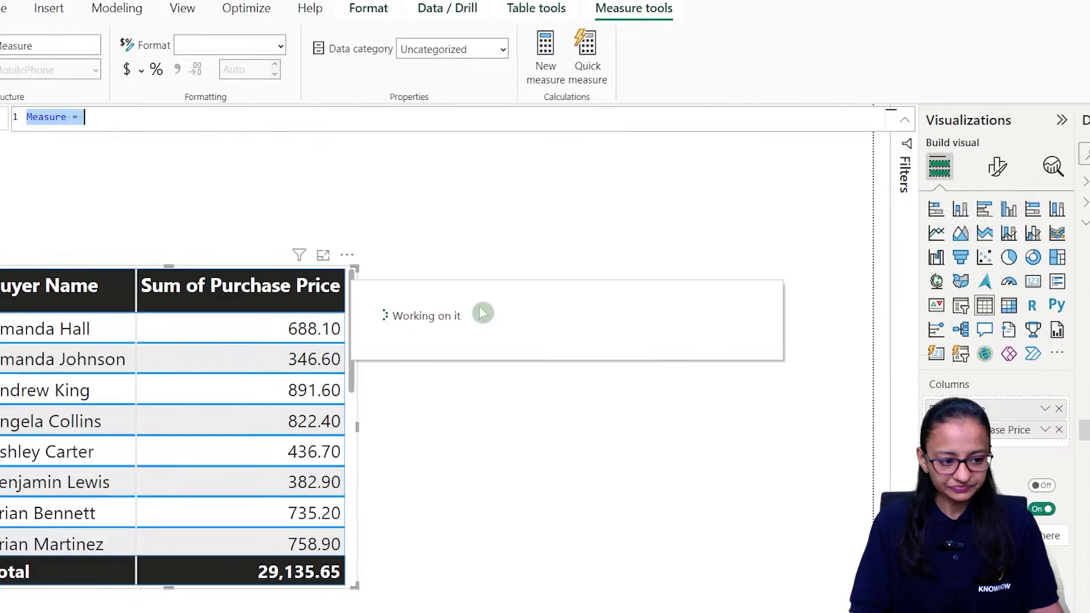
{"action": "key", "text": "BackSpace"}
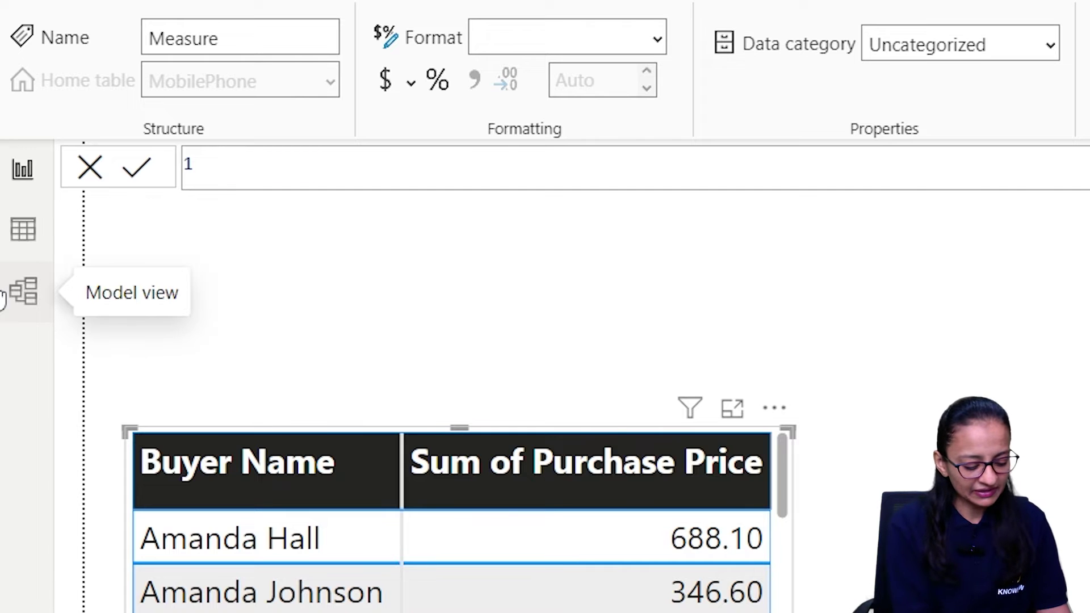
{"action": "type", "text": "RAK"}
{"action": "key", "text": "BackSpace"}
{"action": "key", "text": "BackSpace"}
{"action": "type", "text": "ANK CUSTOMER = "}
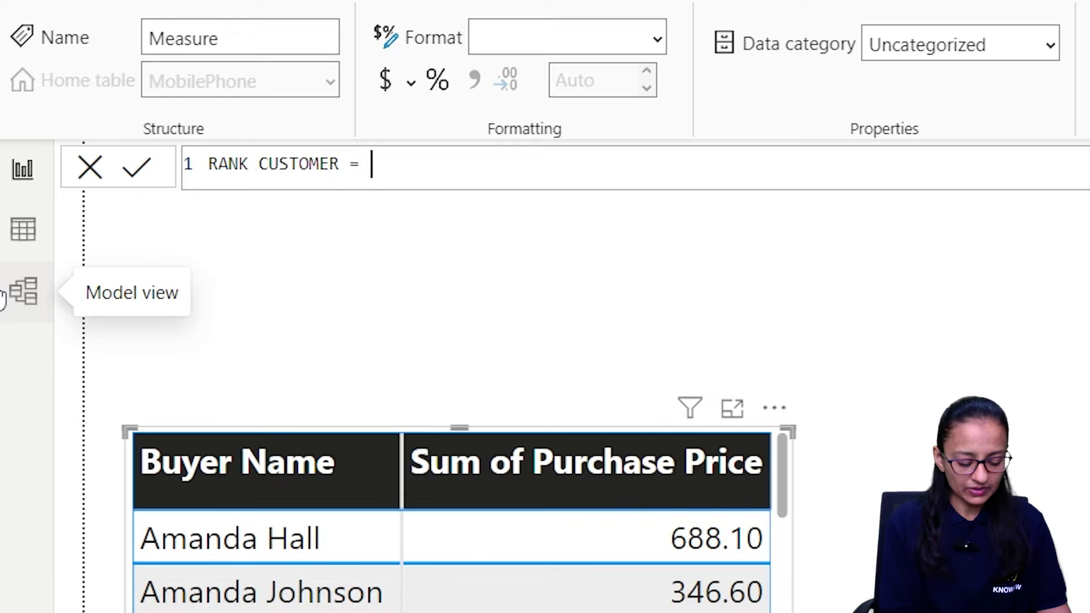
Start the RANK CUSTOMER formula with the RANKX function
{"action": "type", "text": "ran"}
{"action": "key", "text": "Down"}
{"action": "key", "text": "Down"}
{"action": "key", "text": "Down"}
{"action": "key", "text": "Down"}
{"action": "key", "text": "Tab"}
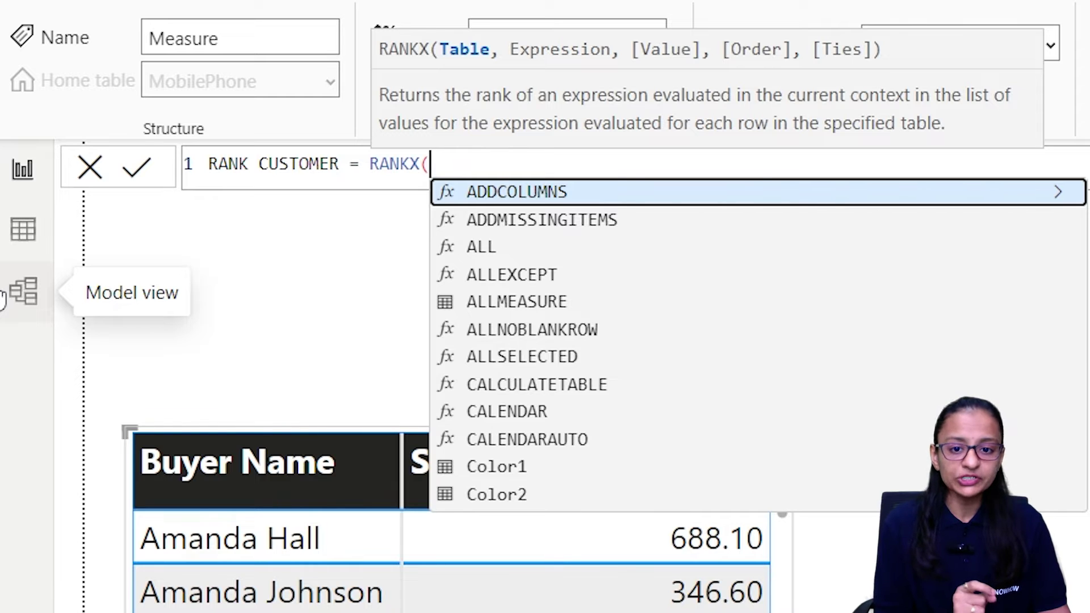
Enter ALL(MobilePhone[Buyer Name]) as the table argument of RANKX
{"action": "type", "text": "all"}
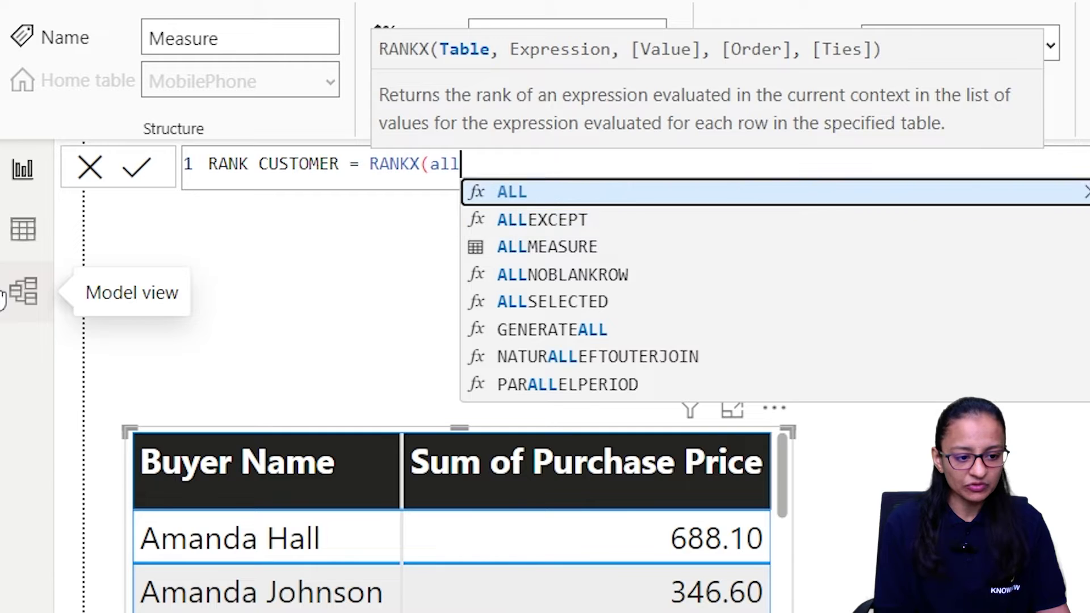
{"action": "key", "text": "Tab"}
{"action": "type", "text": "mo"}
{"action": "key", "text": "Down"}
{"action": "key", "text": "Down"}
{"action": "key", "text": "Down"}
{"action": "key", "text": "Down"}
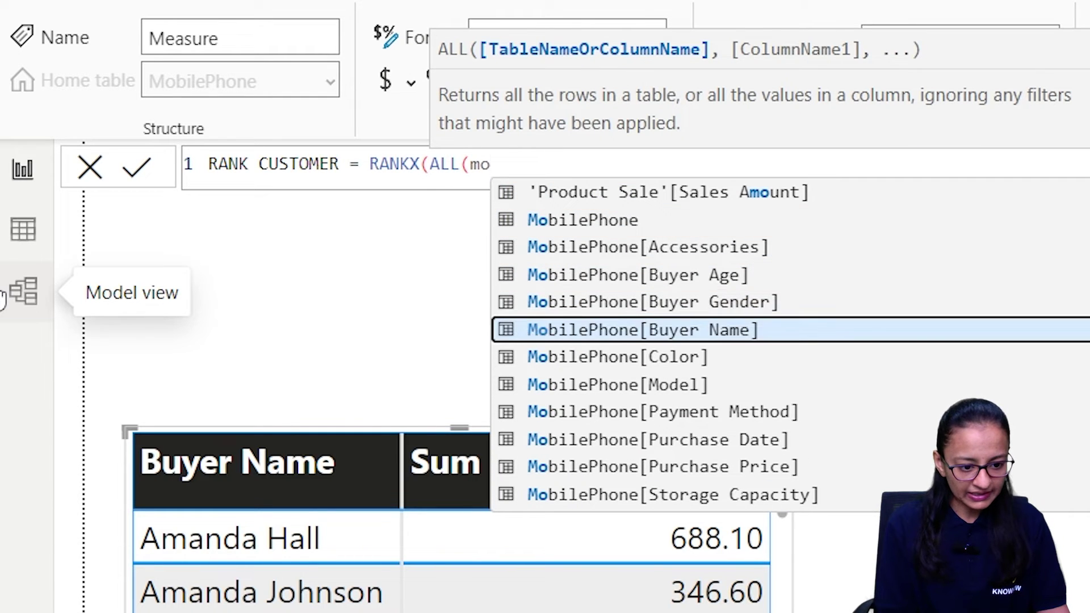
{"action": "key", "text": "Down"}
{"action": "key", "text": "Down"}
{"action": "key", "text": "Up"}
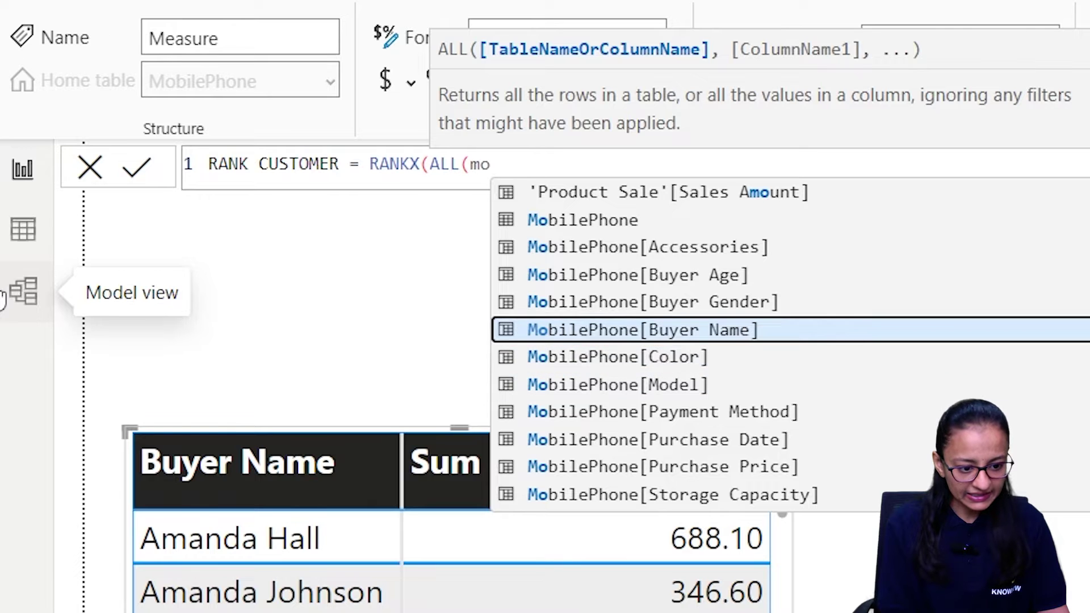
{"action": "key", "text": "Up"}
{"action": "key", "text": "Tab"}
{"action": "type", "text": "),"}
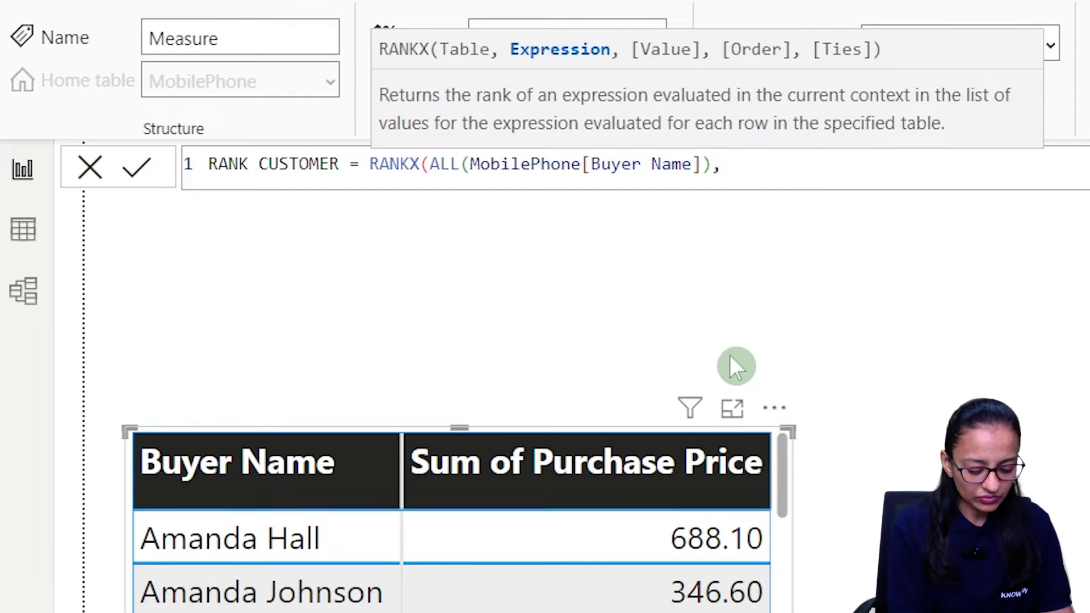
Use the [Total Sale] measure as the RANKX expression and leave the value argument empty
{"action": "type", "text": "[to"}
{"action": "key", "text": "Down"}
{"action": "key", "text": "Down"}
{"action": "key", "text": "Down"}
{"action": "key", "text": "Down"}
{"action": "key", "text": "Tab"}
{"action": "type", "text": ",,"}
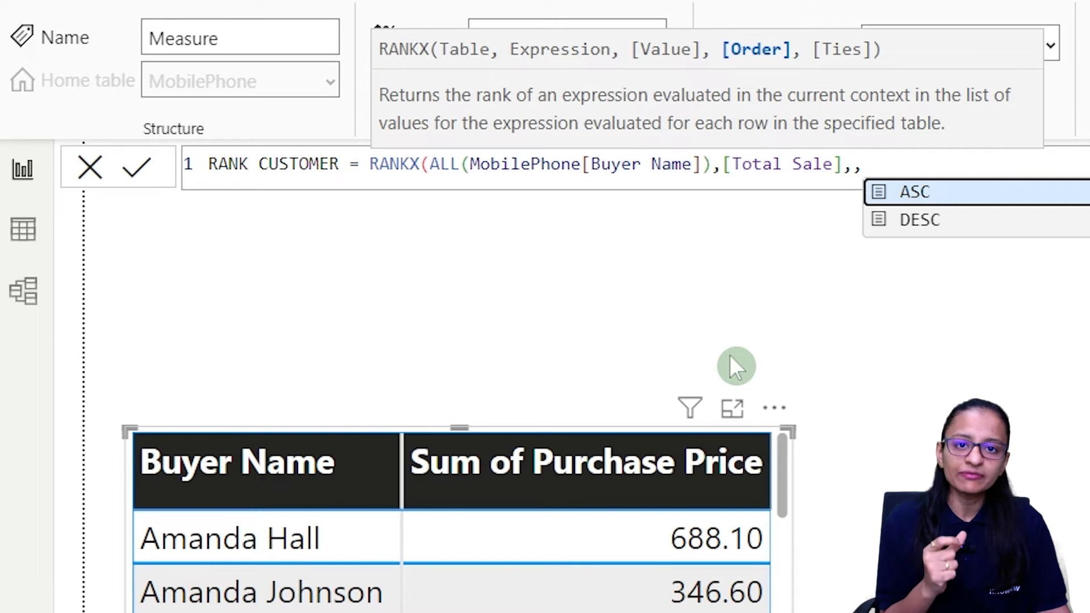
Set the RANKX order to DESC and ties to Dense, close the formula and commit the measure
{"action": "type", "text": "DESC"}
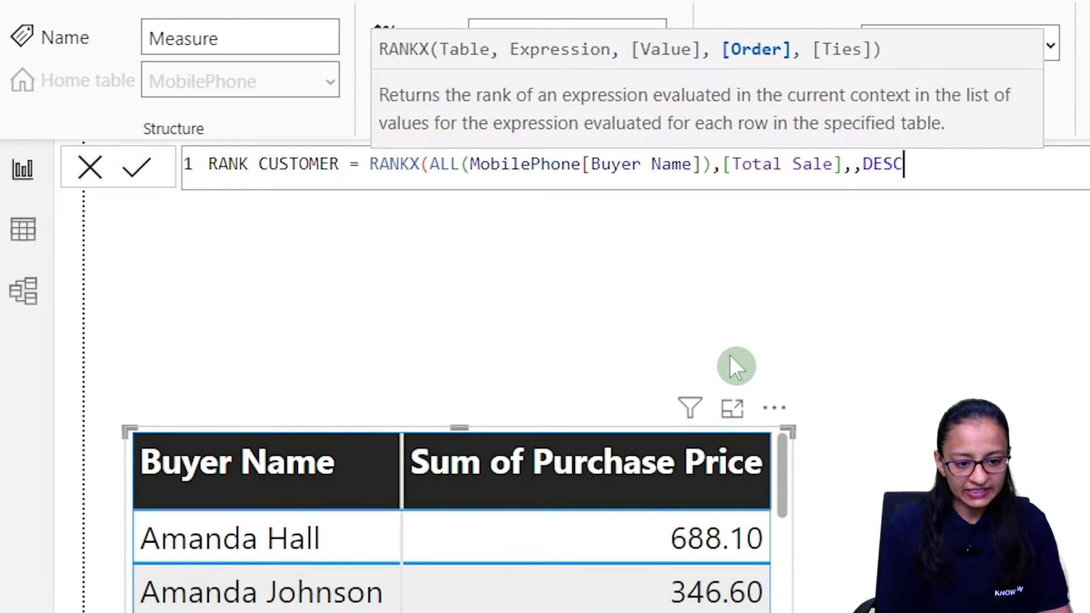
{"action": "type", "text": ","}
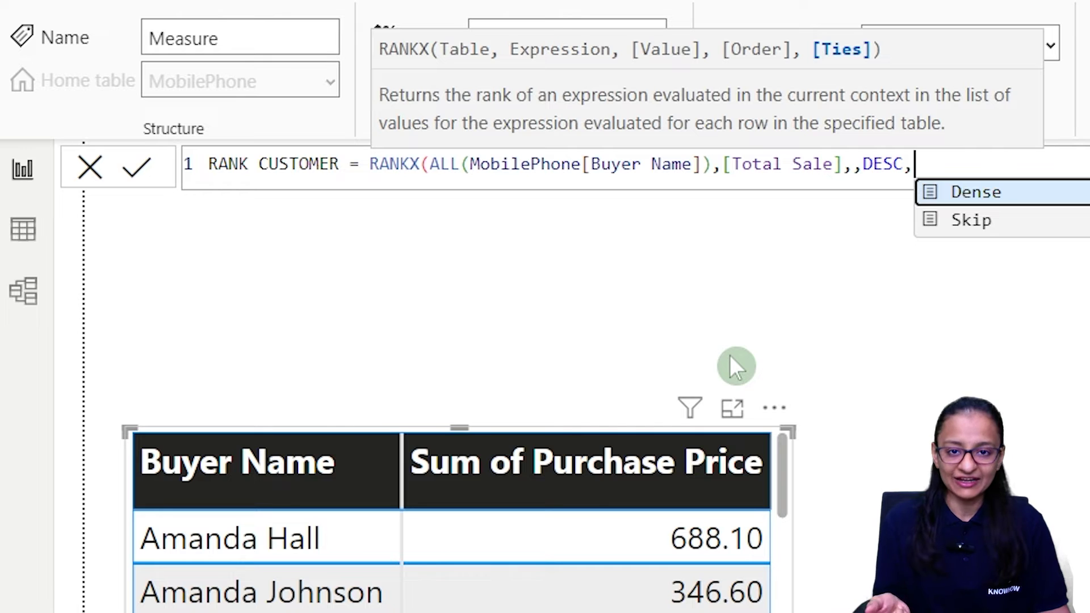
{"action": "key", "text": "Tab"}
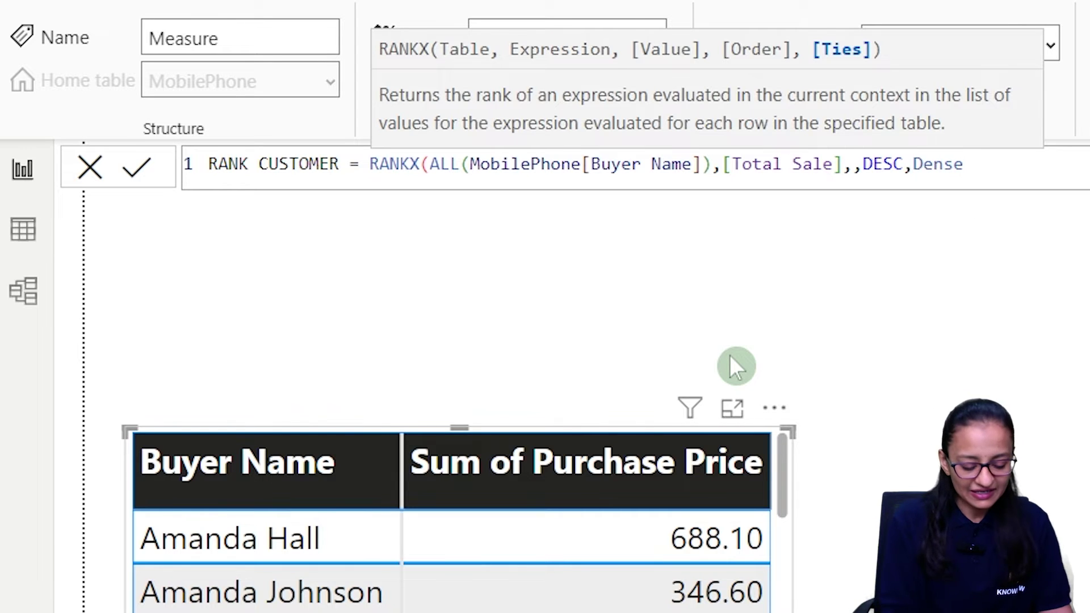
{"action": "type", "text": ")"}
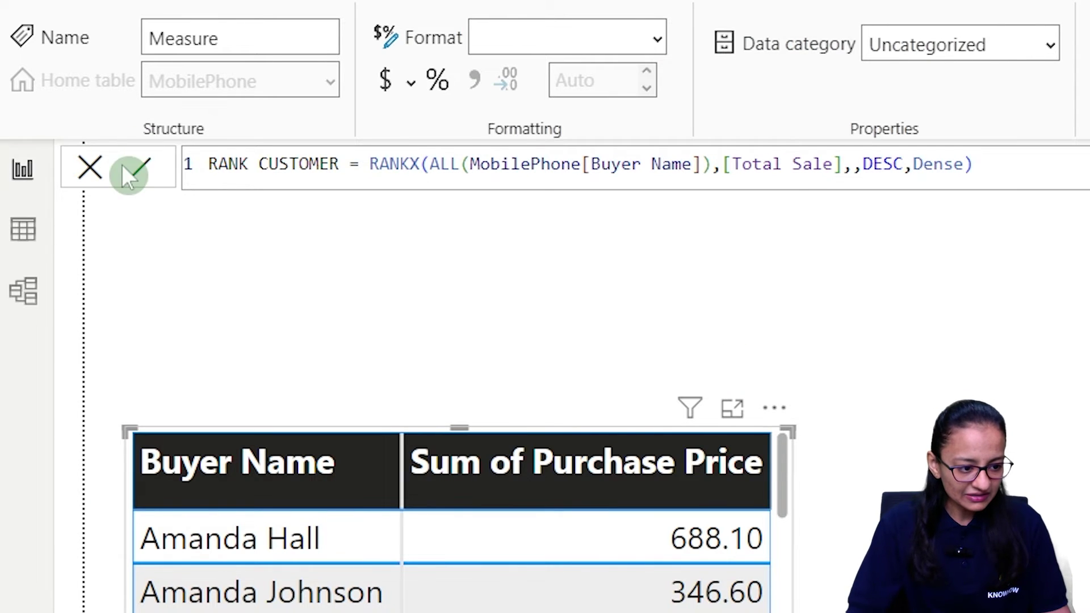
{"action": "left_click", "coordinate": [132, 168]}
Add the RANK CUSTOMER measure to the table, widen the visual to fit it and sort the rows by rank in descending order
{"action": "left_click_drag", "start_coordinate": [404, 388], "coordinate": [511, 384]}
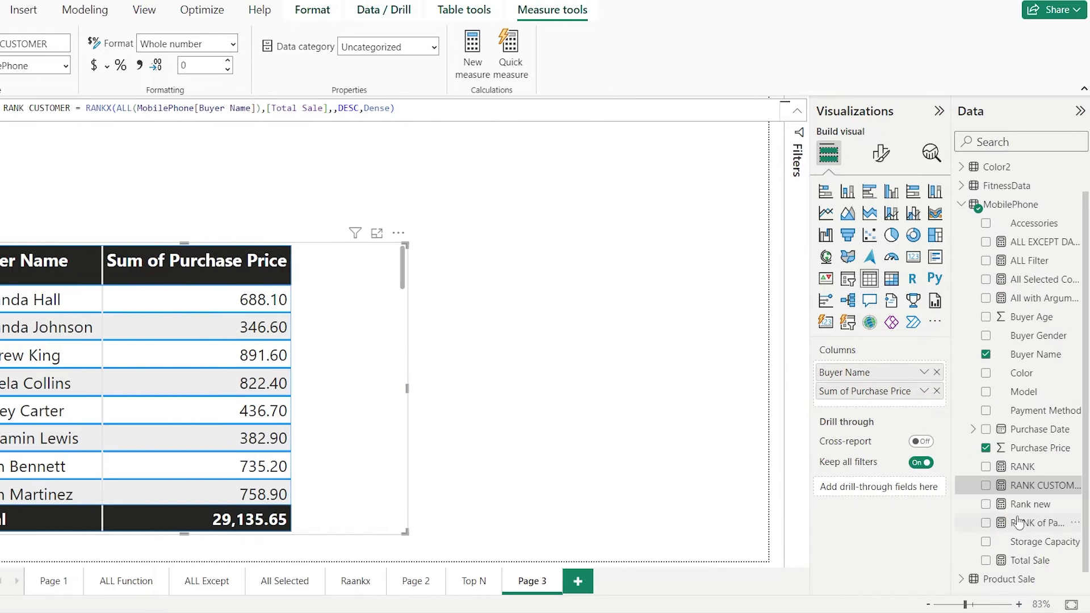
{"action": "left_click_drag", "start_coordinate": [1032, 476], "coordinate": [889, 408]}
{"action": "left_click_drag", "start_coordinate": [405, 390], "coordinate": [481, 386]}
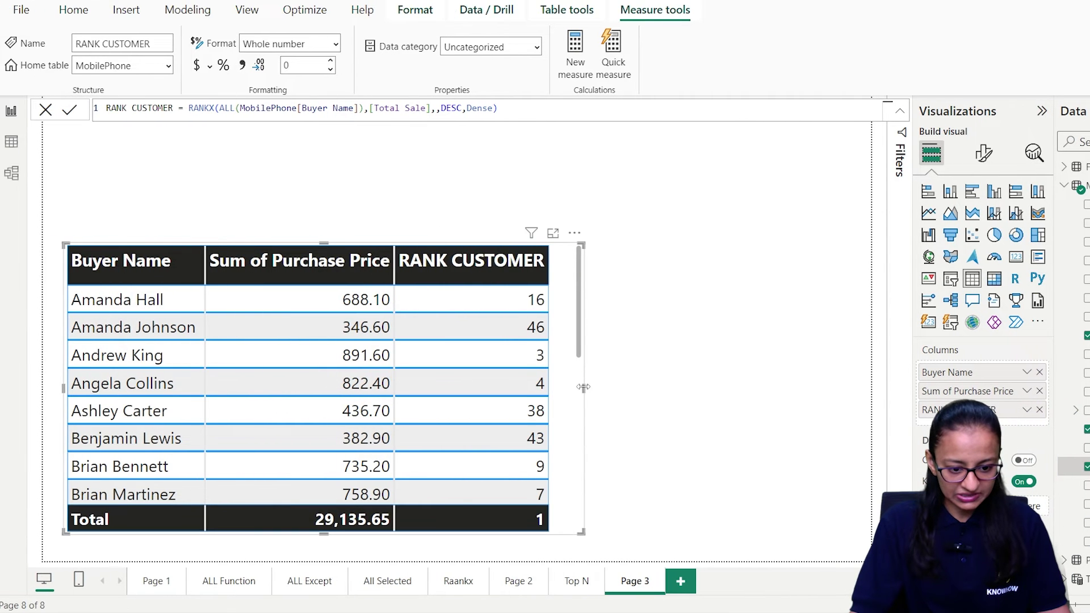
{"action": "left_click", "coordinate": [410, 278]}
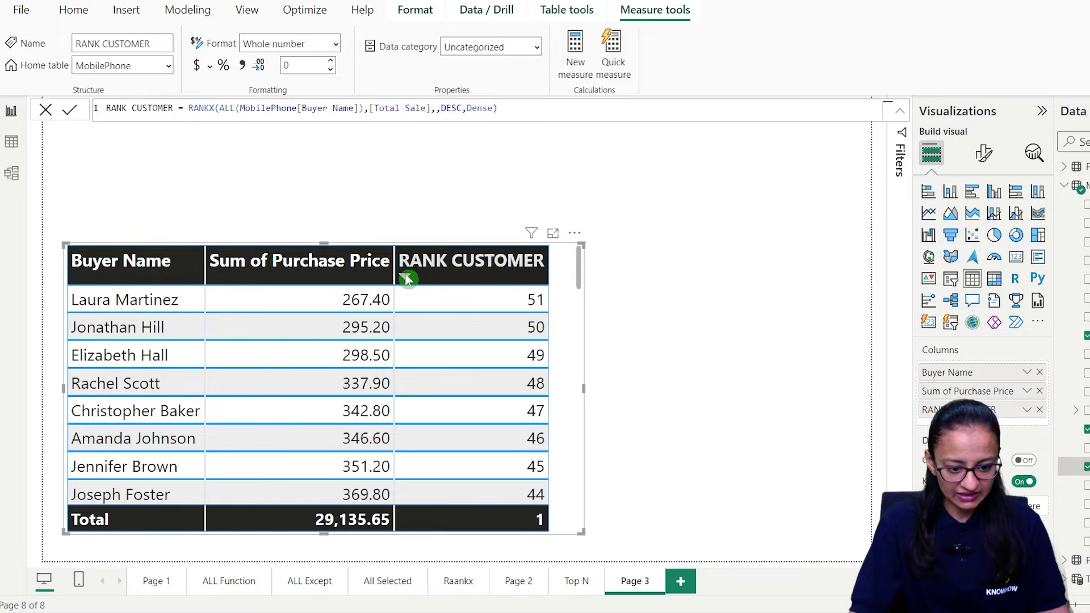
Sort the table by RANK CUSTOMER in ascending order and slightly narrow the visual
{"action": "left_click", "coordinate": [407, 278]}
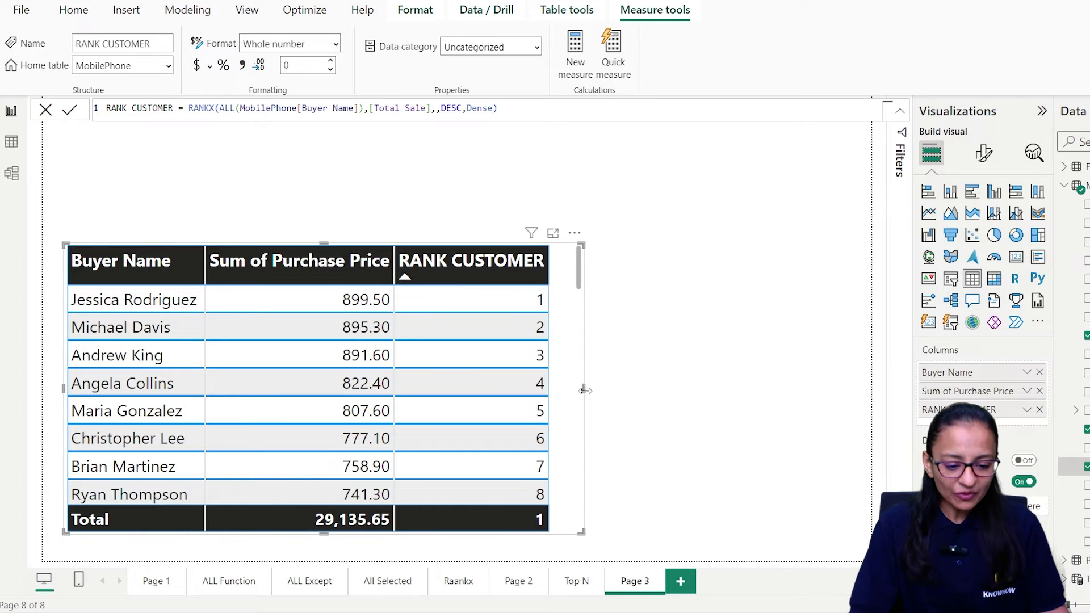
{"action": "mouse_move", "coordinate": [583, 389]}
{"action": "left_mouse_down"}
{"action": "mouse_move", "coordinate": [572, 393]}
{"action": "mouse_move", "coordinate": [582, 388]}
{"action": "left_mouse_up"}
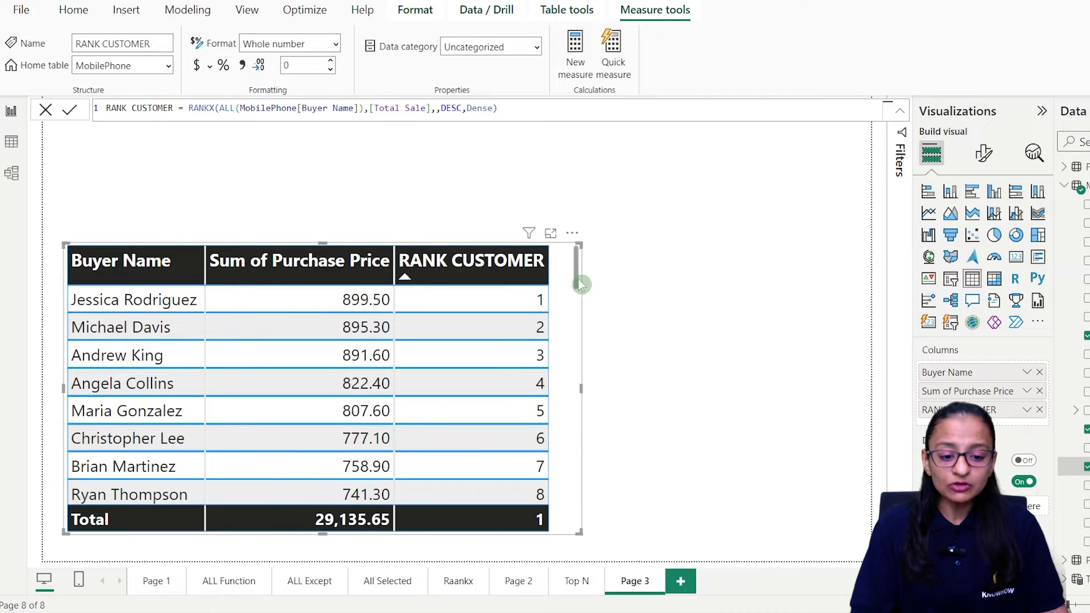
{"action": "mouse_move", "coordinate": [577, 274]}
{"action": "left_mouse_down"}
{"action": "mouse_move", "coordinate": [580, 299]}
{"action": "mouse_move", "coordinate": [580, 289]}
{"action": "left_mouse_up"}
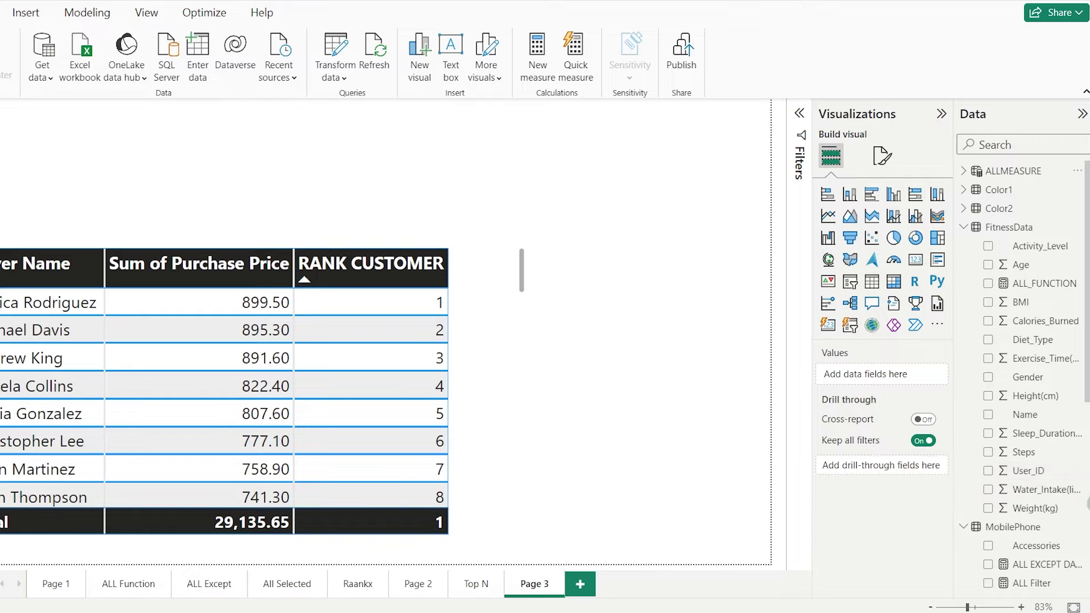
Create a new measure in the FitnessData table and name it TOP N CUSTOMER DATA
{"action": "left_click", "coordinate": [1008, 228]}
{"action": "right_click", "coordinate": [1009, 227]}
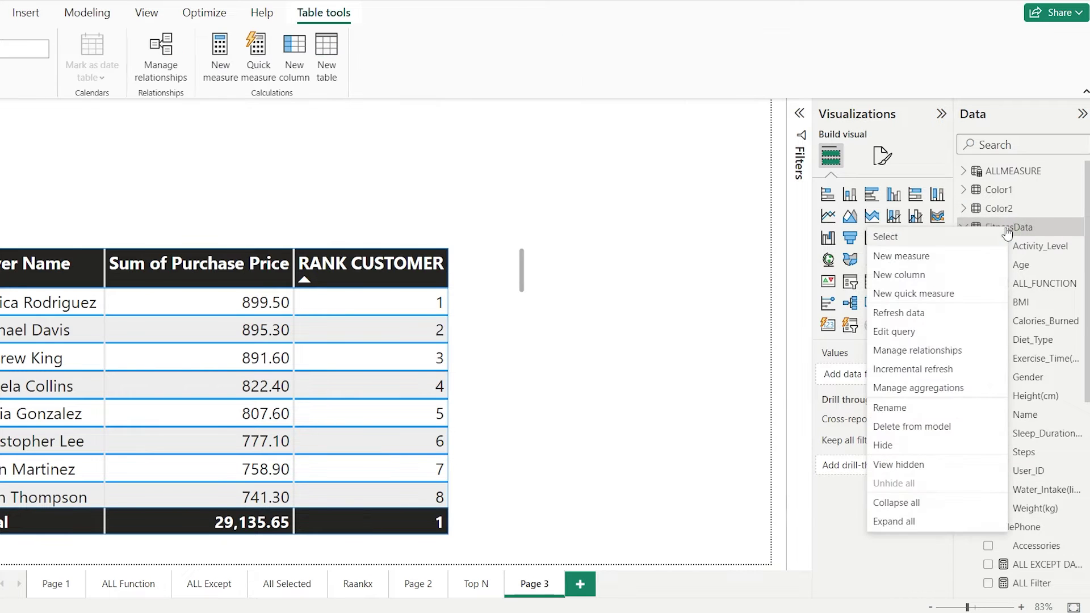
{"action": "left_click", "coordinate": [913, 256]}
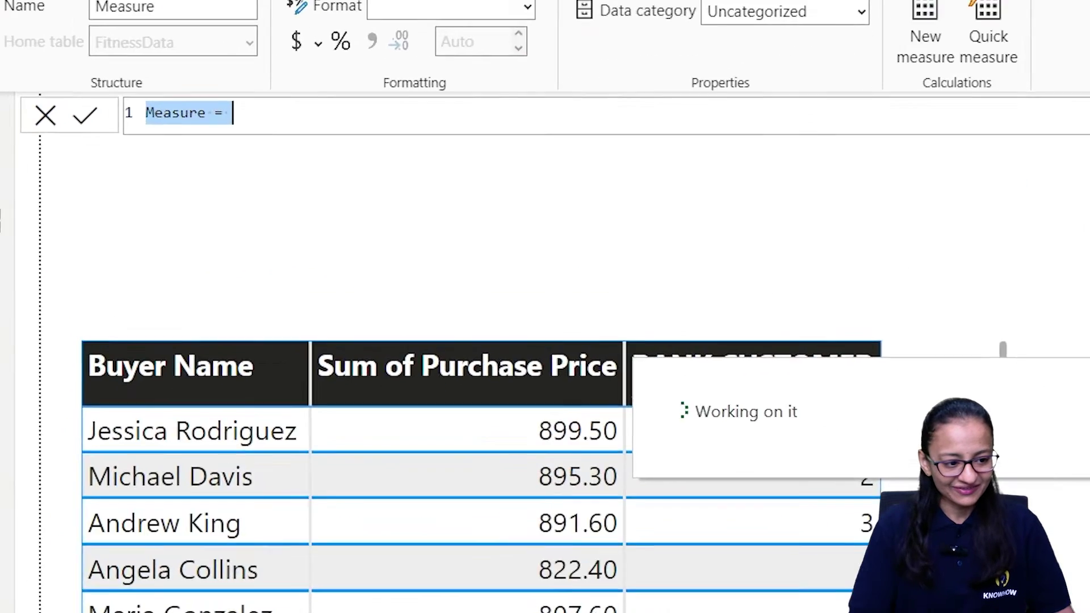
{"action": "key", "text": "BackSpace"}
{"action": "type", "text": "TOP N V"}
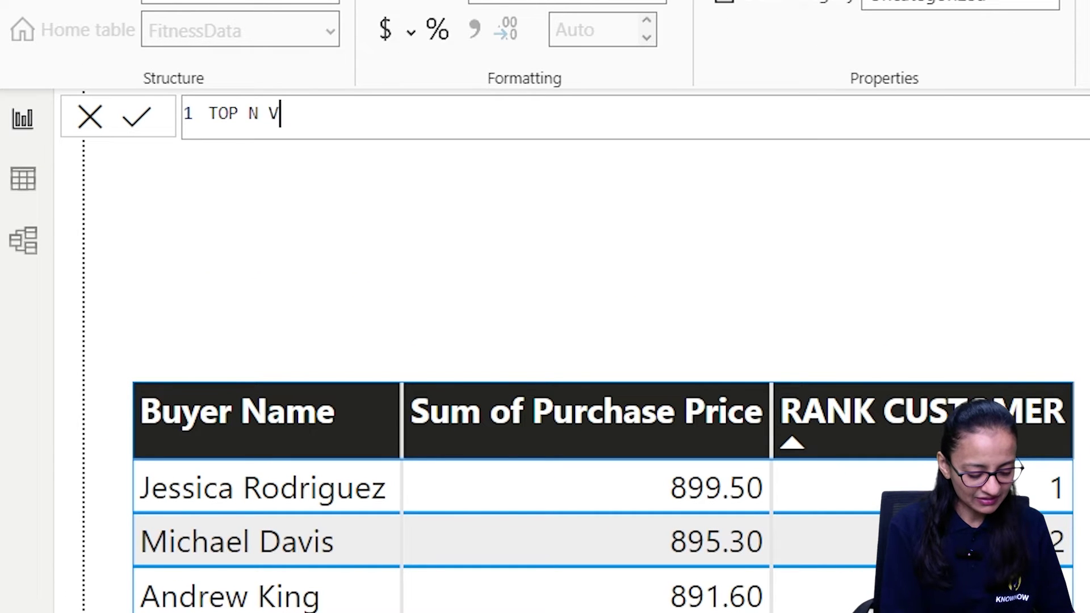
{"action": "key", "text": "BackSpace"}
{"action": "type", "text": "CUSTOMER DATA"}
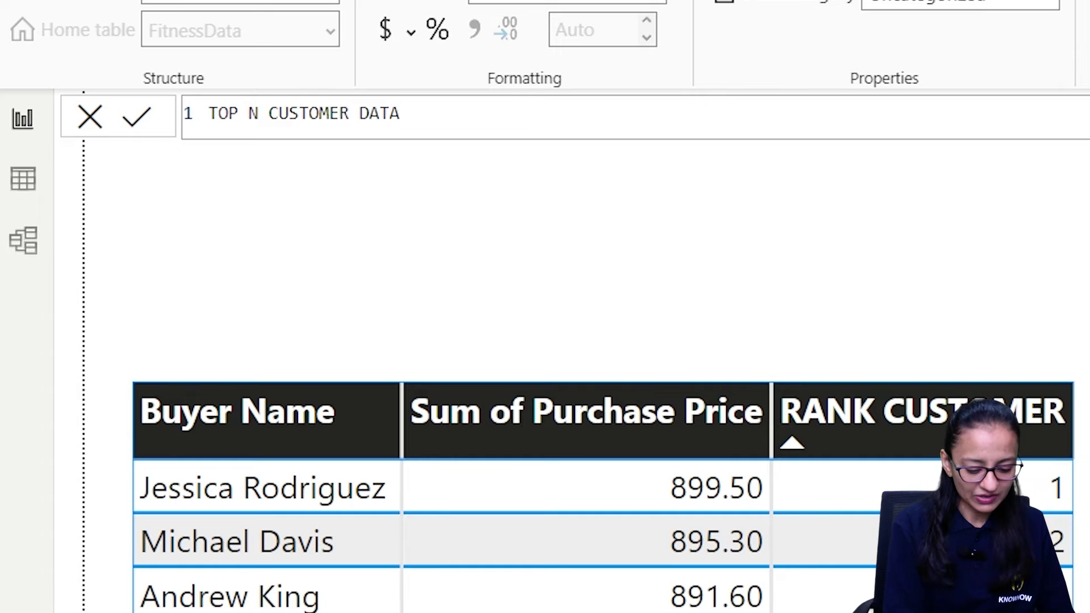
Start the measure's formula with an IF function that tests [RANK CUSTOMER]<=5
{"action": "type", "text": "  = if"}
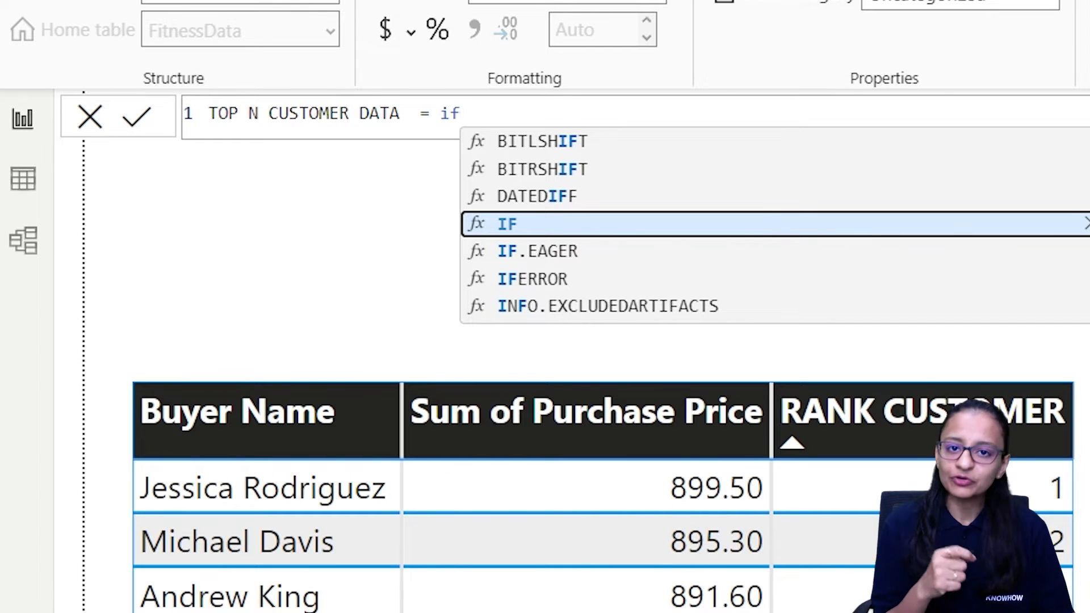
{"action": "key", "text": "Tab"}
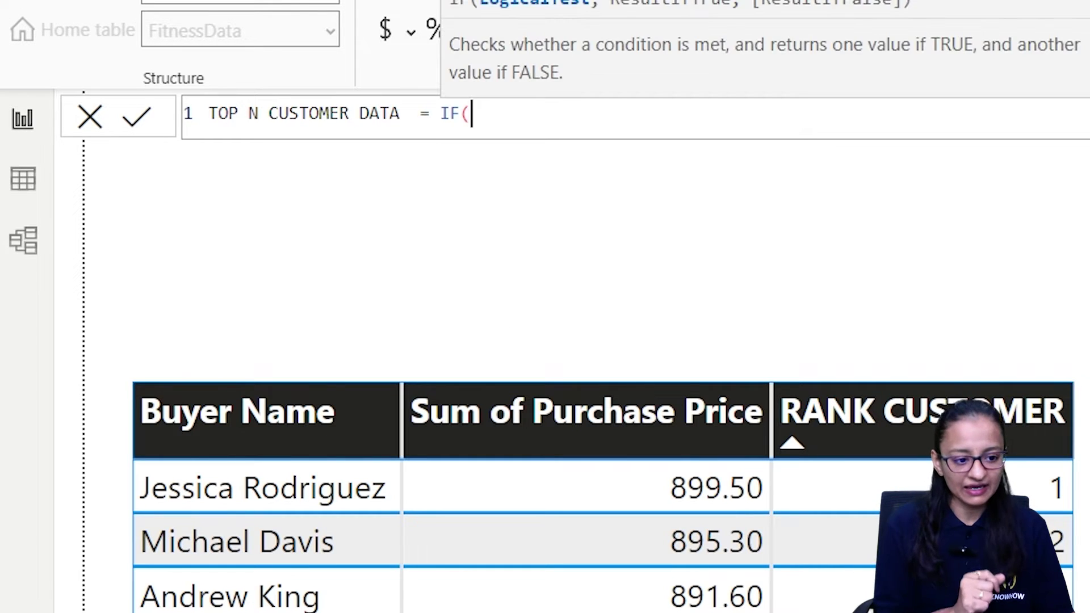
{"action": "type", "text": "ran"}
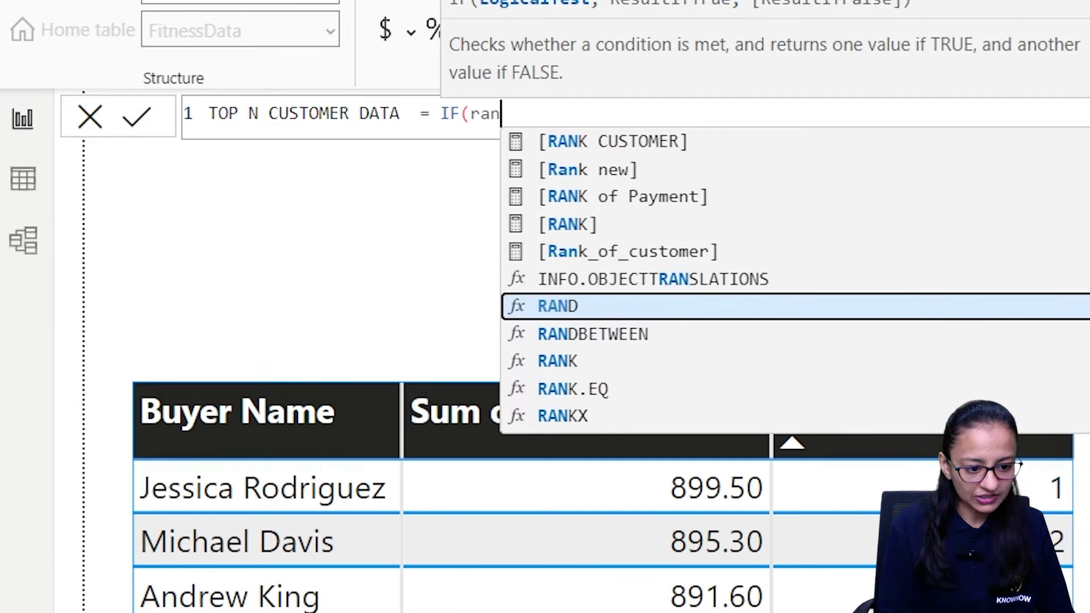
{"action": "key", "text": "Down"}
{"action": "key", "text": "Down"}
{"action": "key", "text": "Down"}
{"action": "key", "text": "Up"}
{"action": "key", "text": "Up"}
{"action": "key", "text": "Up"}
{"action": "key", "text": "Up"}
{"action": "key", "text": "Up"}
{"action": "key", "text": "Up"}
{"action": "key", "text": "Up"}
{"action": "key", "text": "Up"}
{"action": "key", "text": "Up"}
{"action": "key", "text": "Tab"}
{"action": "type", "text": "<"}
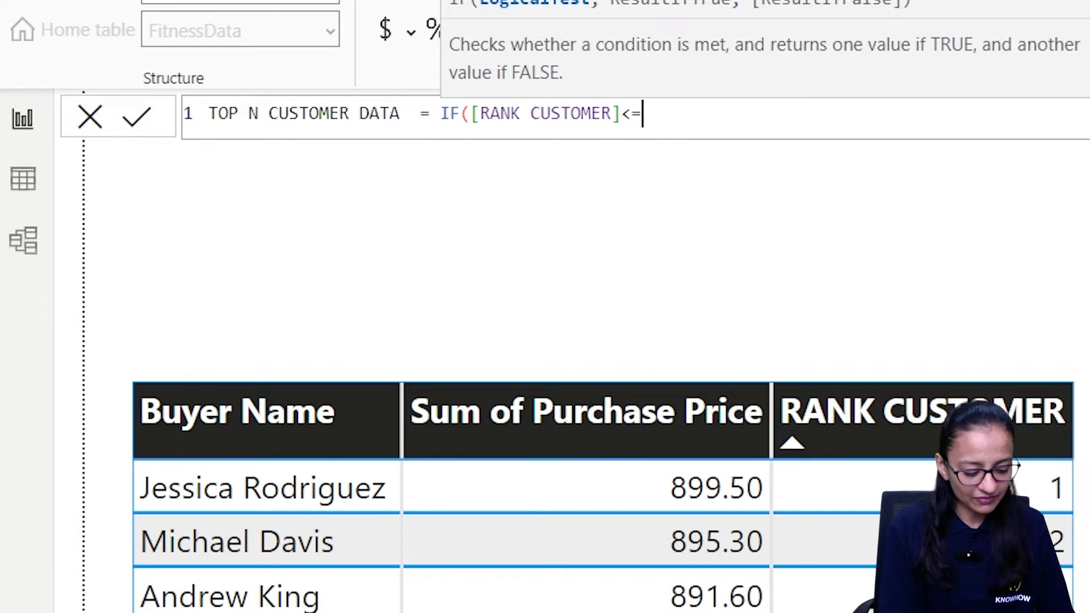
{"action": "type", "text": "=5,"}
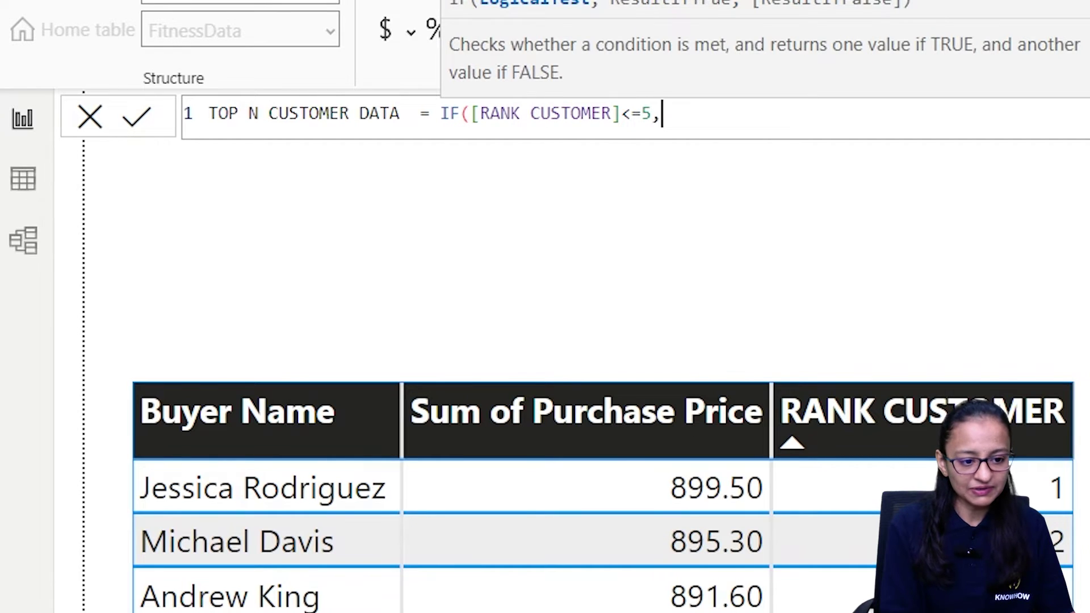
Return the [Total Sale] measure when the IF test is true, close the formula and commit the measure
{"action": "type", "text": "[to"}
{"action": "key", "text": "Down"}
{"action": "key", "text": "Down"}
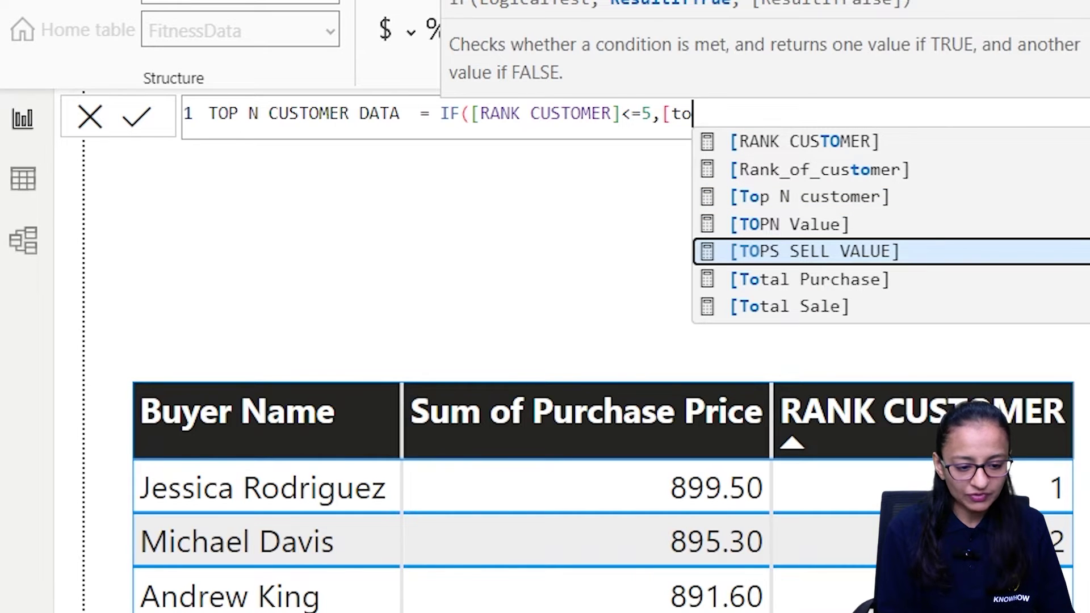
{"action": "key", "text": "Down"}
{"action": "key", "text": "Down"}
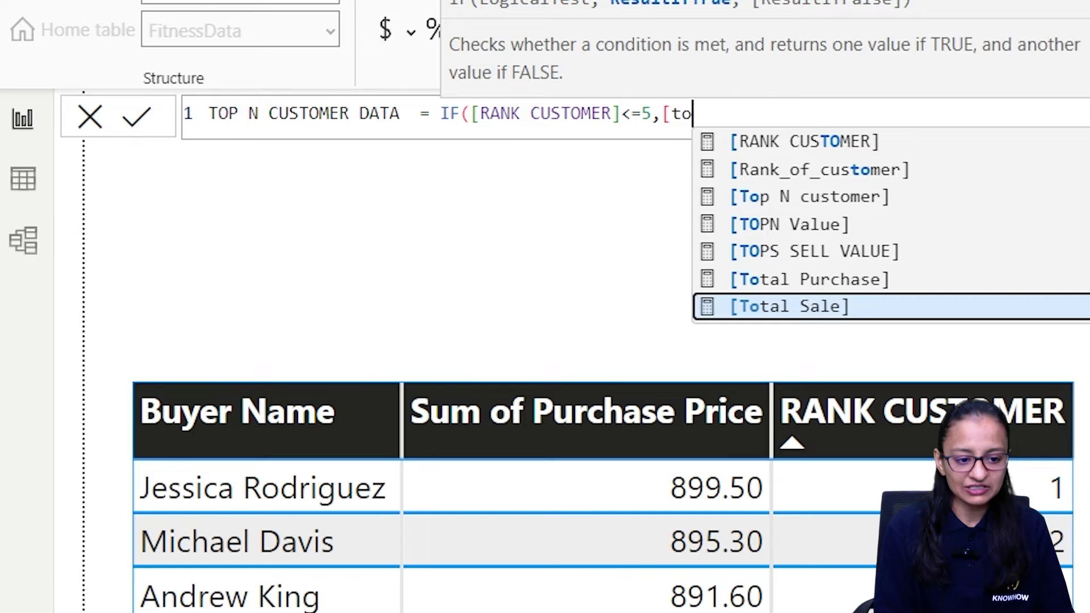
{"action": "key", "text": "Tab"}
{"action": "type", "text": ")"}
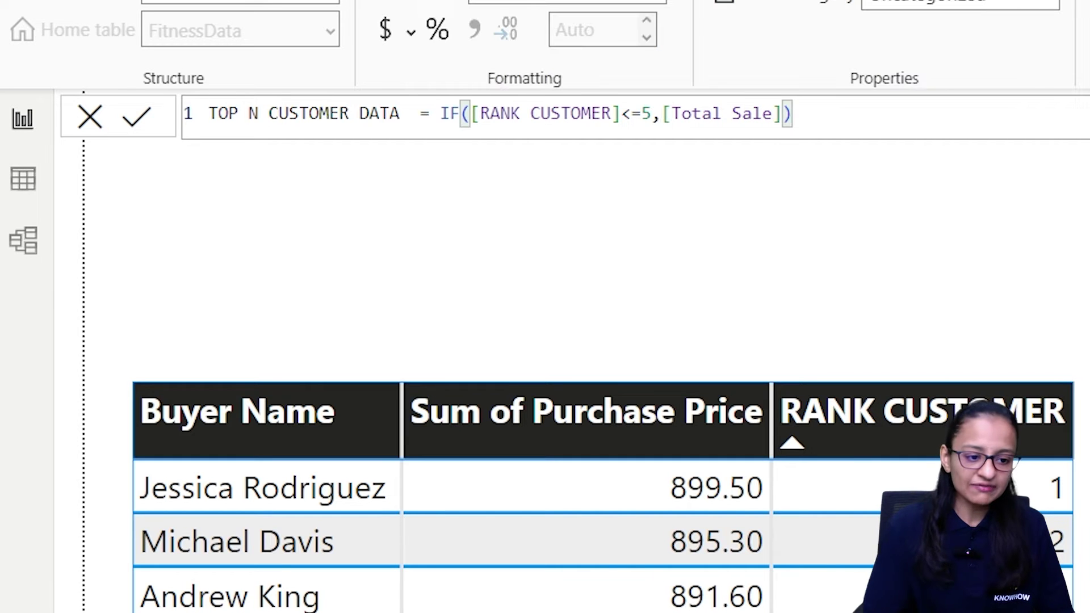
{"action": "left_click", "coordinate": [135, 117]}
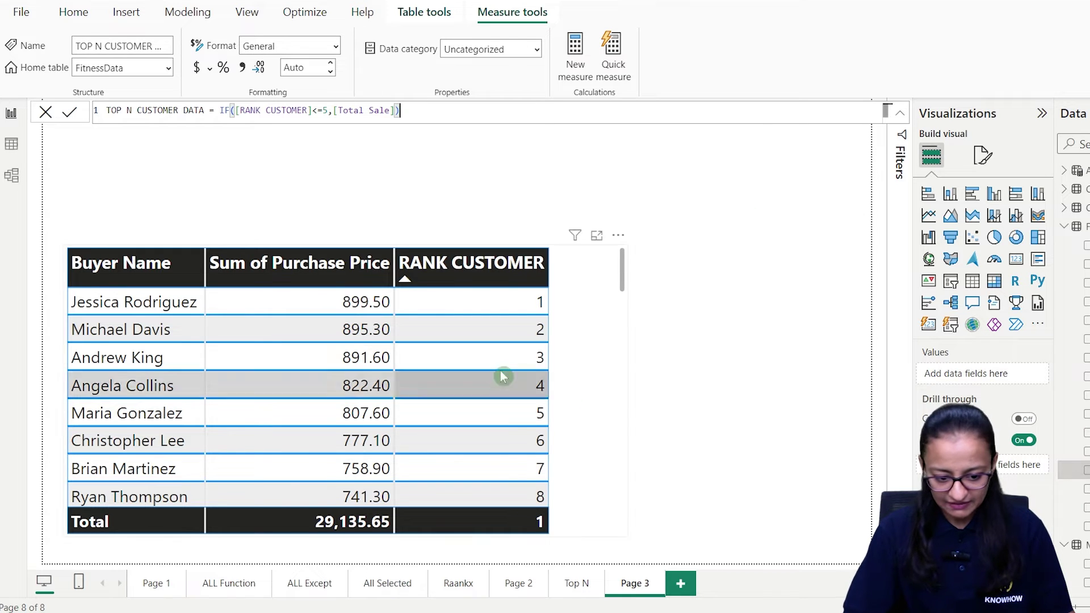
Add the TOP N CUSTOMER DATA measure to the table and remove the Sum of Purchase Price column
{"action": "left_click", "coordinate": [610, 379]}
{"action": "left_click_drag", "start_coordinate": [1033, 470], "coordinate": [700, 410]}
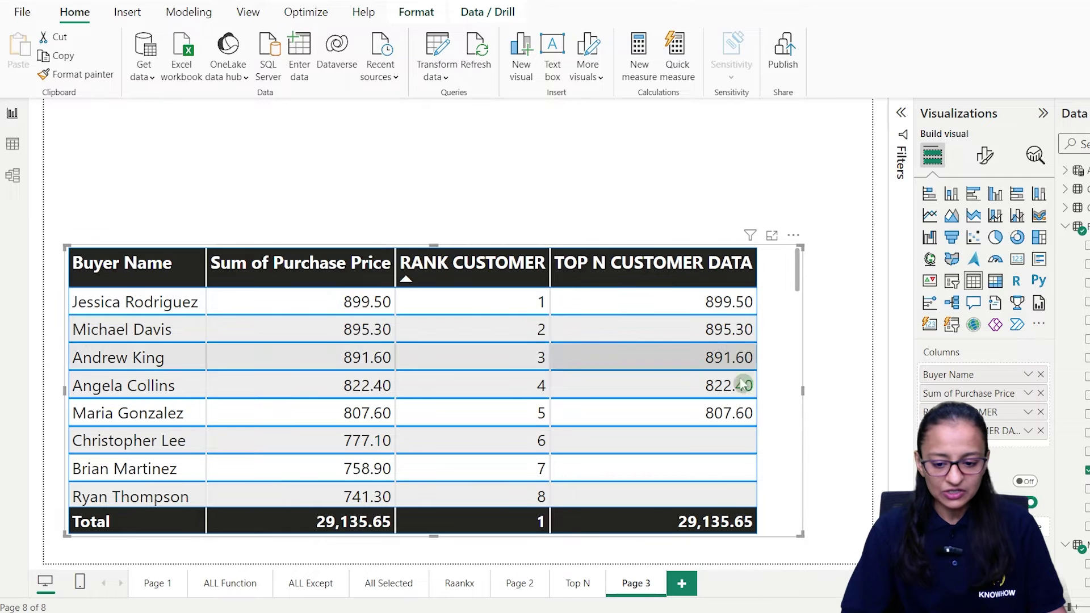
{"action": "left_click", "coordinate": [1040, 393]}
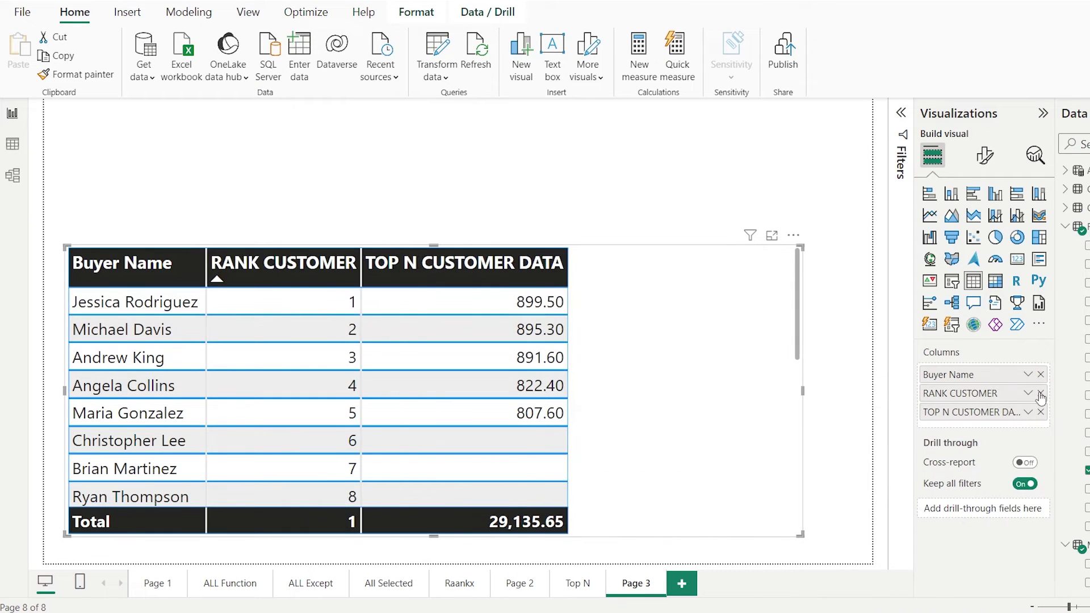
Move RANK CUSTOMER to the end of the table's columns and rename the TOP N CUSTOMER DATA column to TOP N CUSTOMER Purchase
{"action": "left_click_drag", "start_coordinate": [960, 392], "coordinate": [959, 418]}
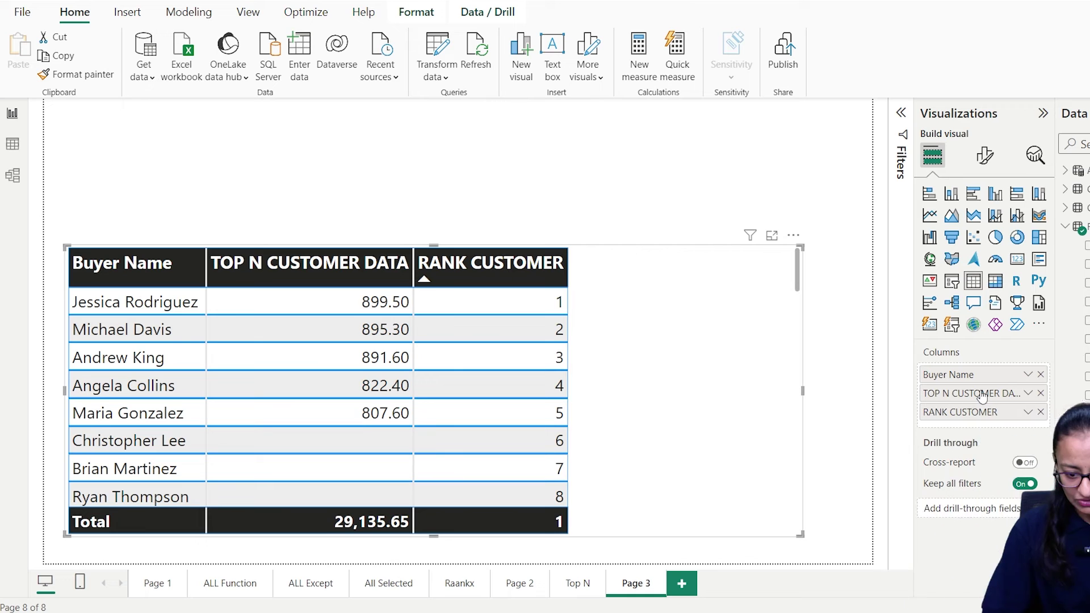
{"action": "double_click", "coordinate": [1005, 393]}
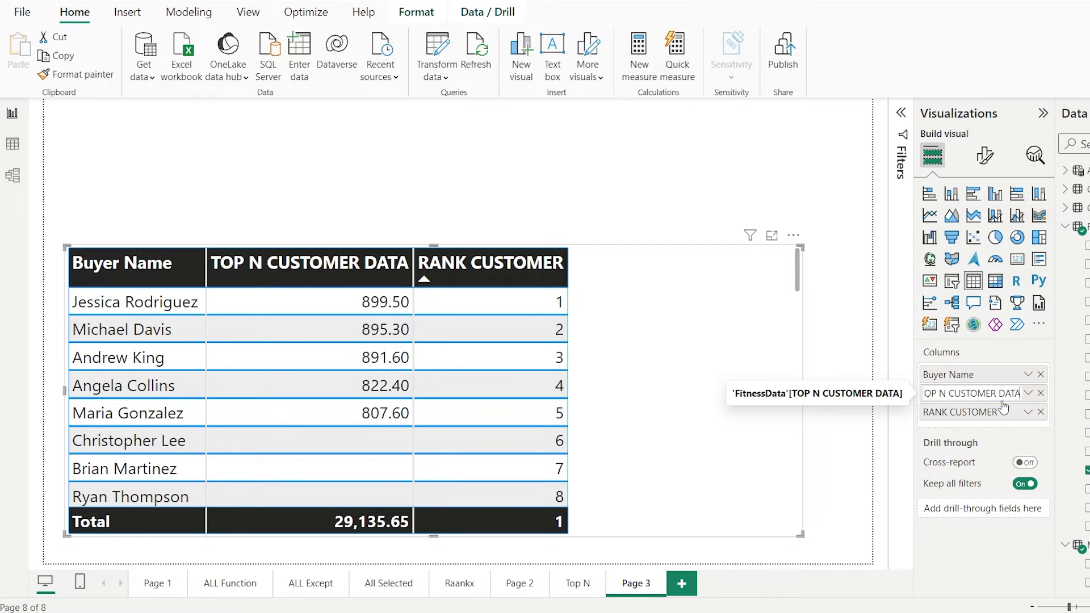
{"action": "type", "text": "Purchase"}
{"action": "key", "text": "Return"}
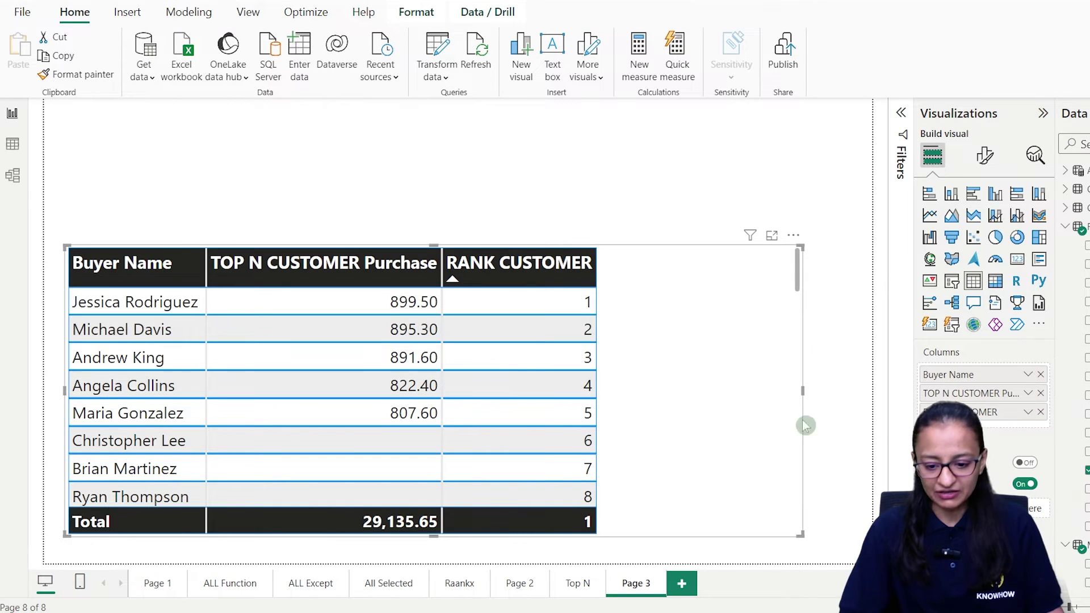
Remove the RANK CUSTOMER column and shrink the table visual to fit the remaining two columns
{"action": "left_click", "coordinate": [1041, 412]}
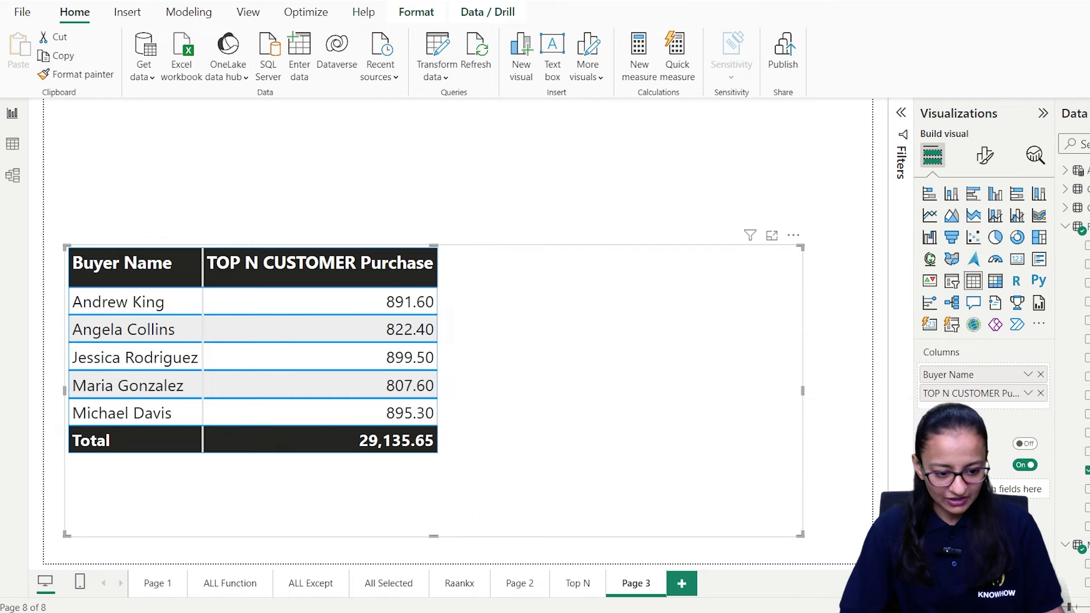
{"action": "left_click_drag", "start_coordinate": [804, 390], "coordinate": [458, 392]}
{"action": "left_click_drag", "start_coordinate": [261, 535], "coordinate": [343, 471]}
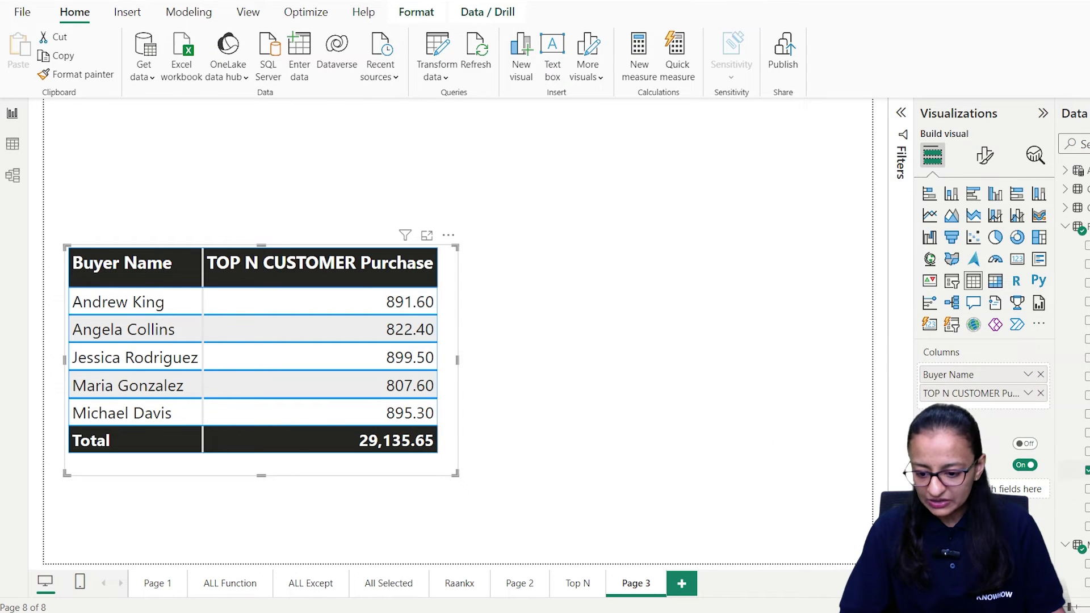
Change the rank limit in the TOP N CUSTOMER DATA formula to 2 and commit the measure
{"action": "left_click", "coordinate": [1079, 470]}
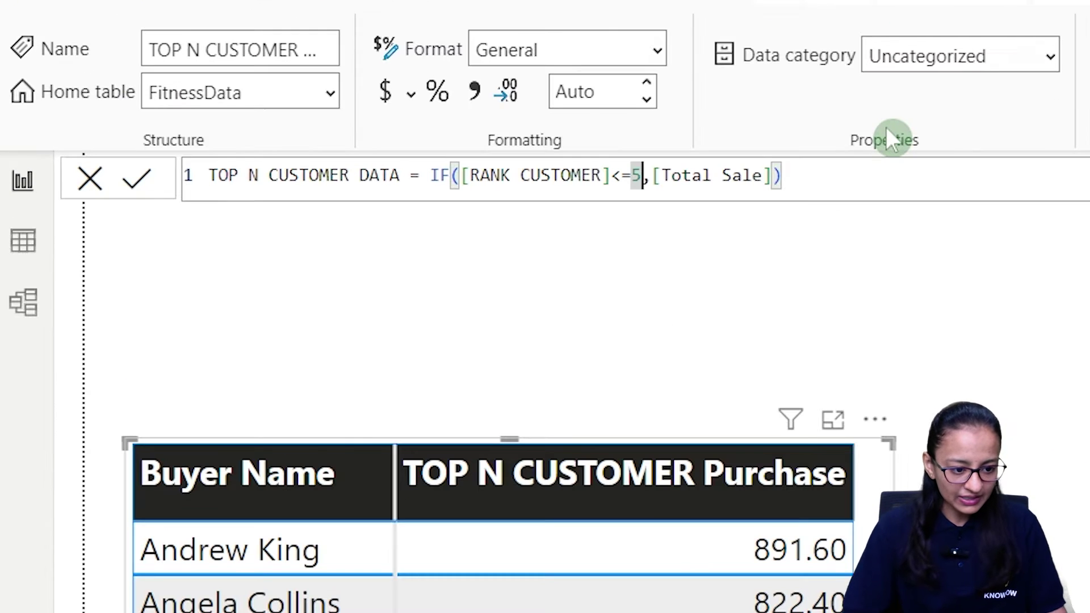
{"action": "key", "text": "BackSpace"}
{"action": "type", "text": "2"}
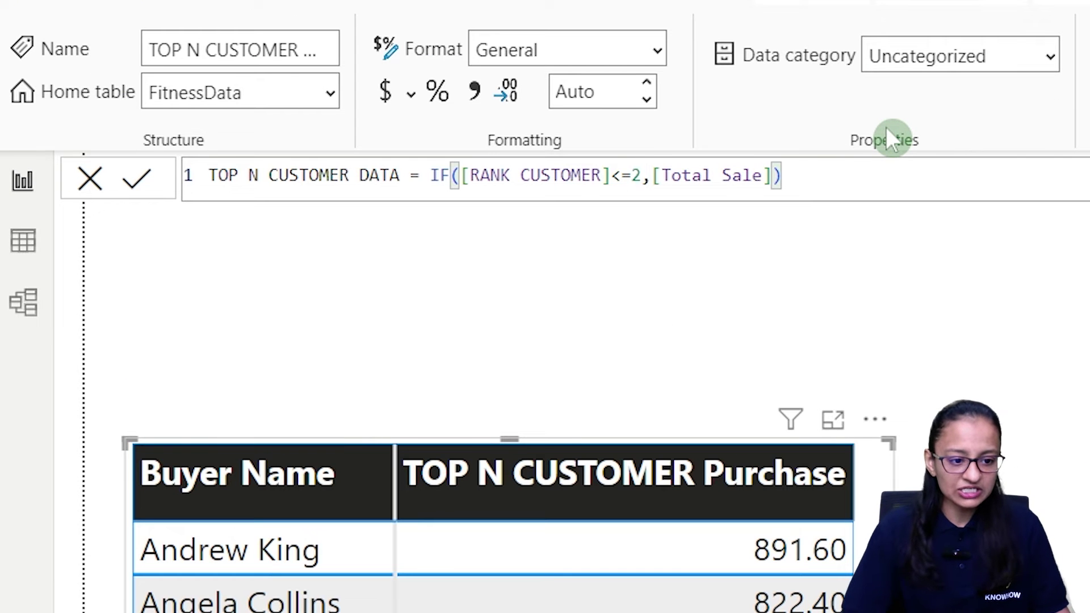
{"action": "left_click", "coordinate": [144, 181]}
{"action": "left_click", "coordinate": [143, 177]}
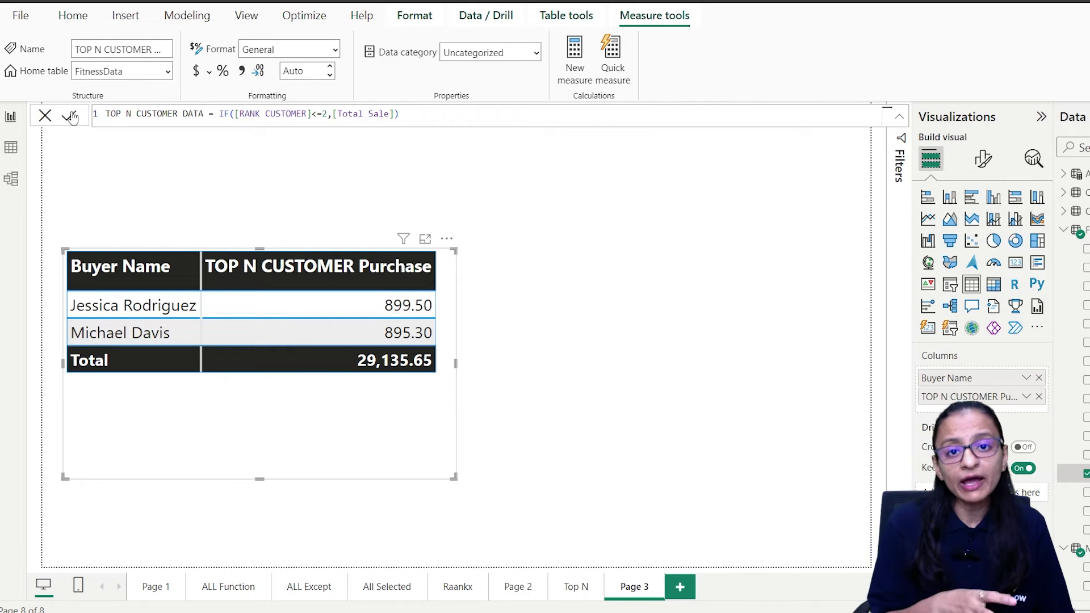
{"action": "left_click_drag", "start_coordinate": [327, 114], "coordinate": [317, 114]}
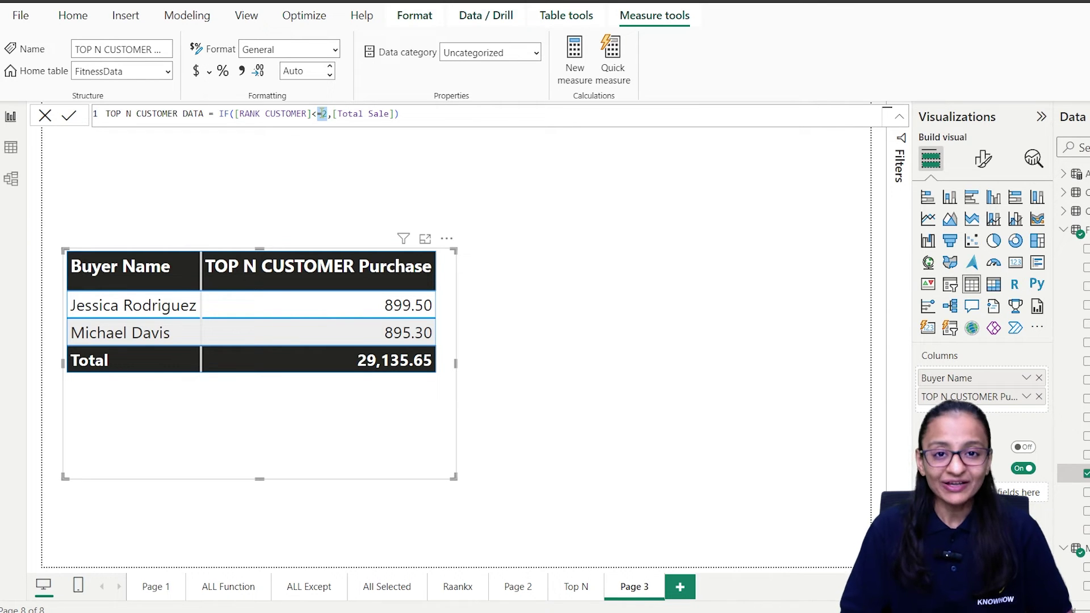
Try the TOPN slicer on the Top N page with values such as 4 and 7, and return to Page 3
{"action": "left_click", "coordinate": [576, 591]}
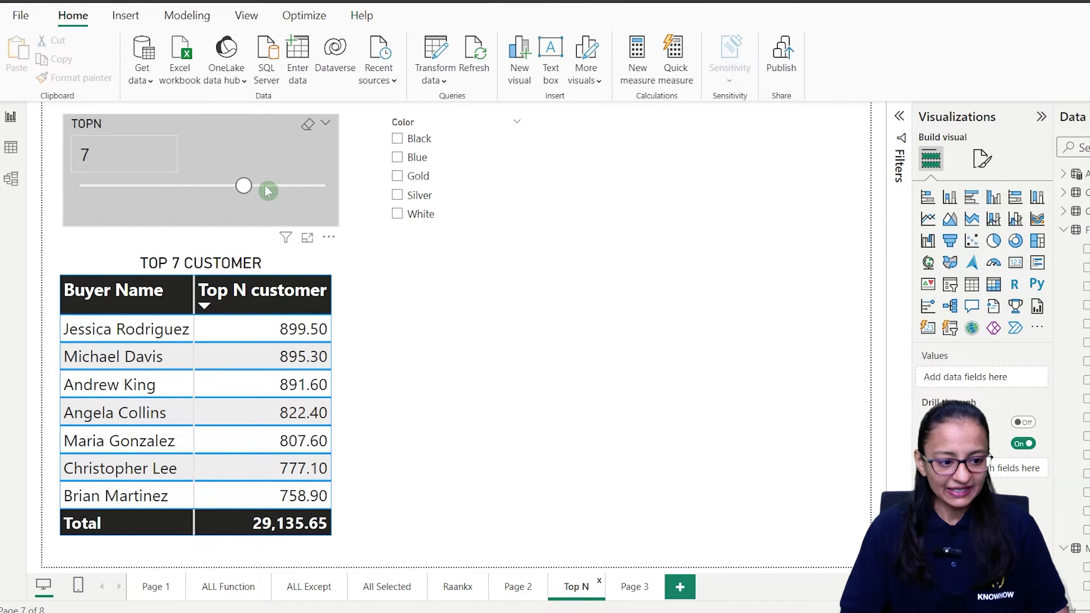
{"action": "left_click_drag", "start_coordinate": [243, 188], "coordinate": [163, 187]}
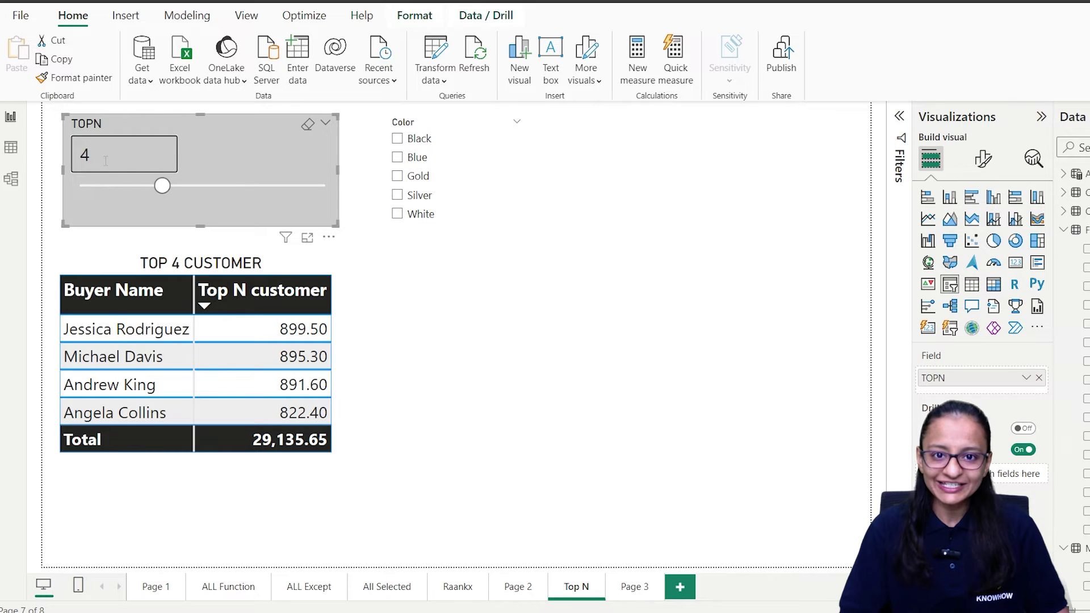
{"action": "left_click_drag", "start_coordinate": [162, 185], "coordinate": [288, 191]}
{"action": "left_click", "coordinate": [130, 155]}
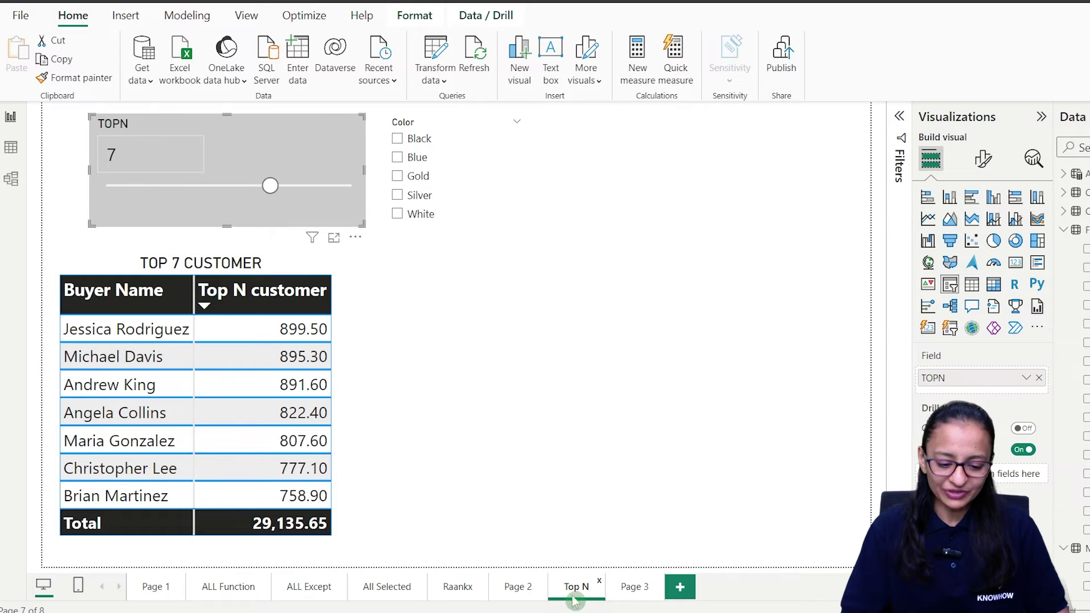
{"action": "left_click", "coordinate": [635, 599]}
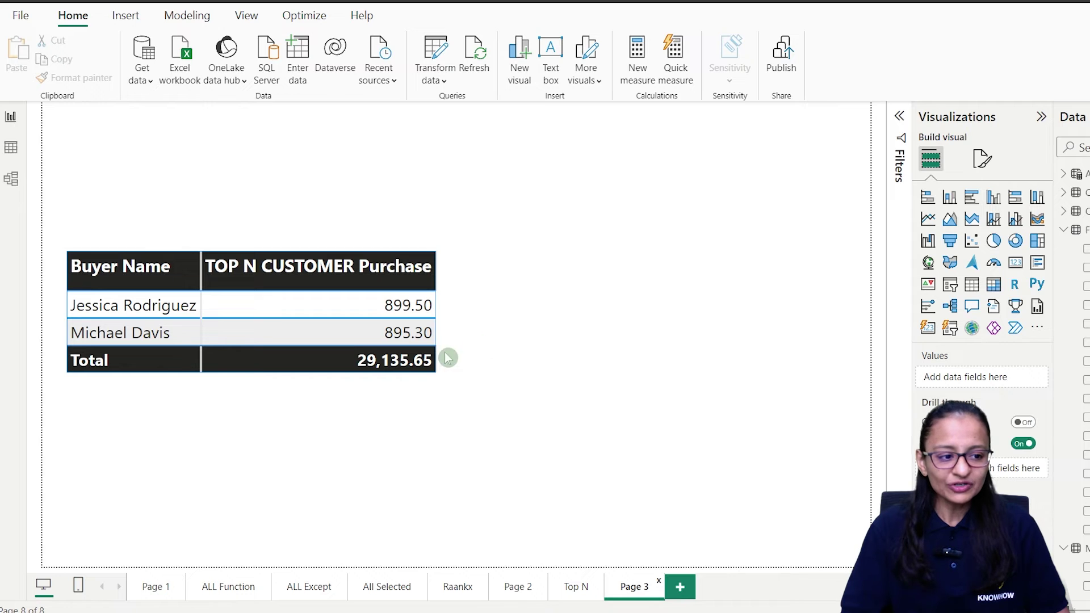
Start a new numeric range parameter and name it TOP N CUSTOMER
{"action": "left_click", "coordinate": [180, 26]}
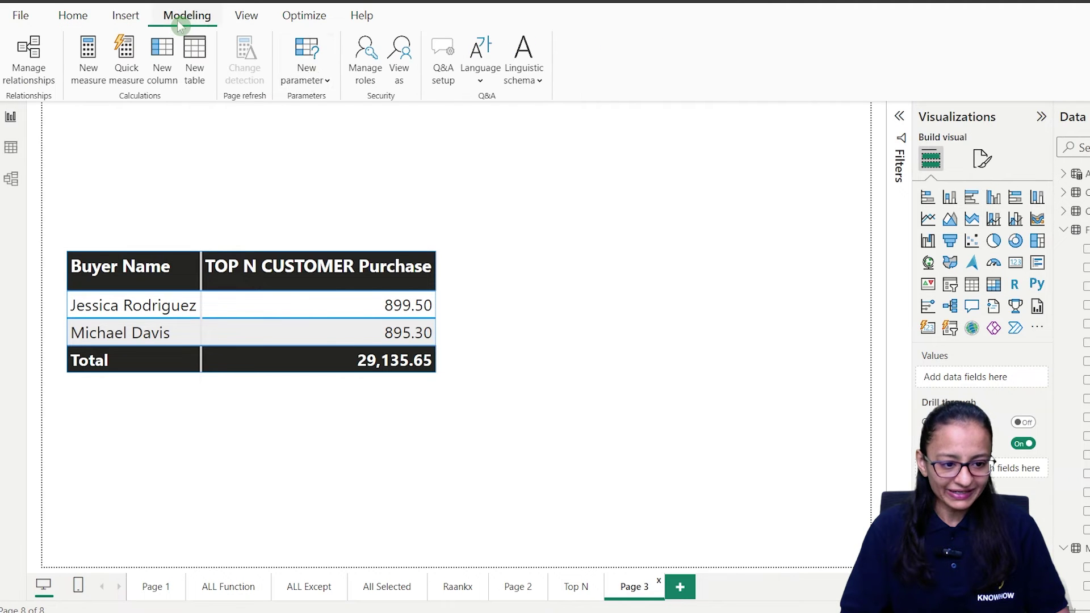
{"action": "left_click", "coordinate": [313, 80]}
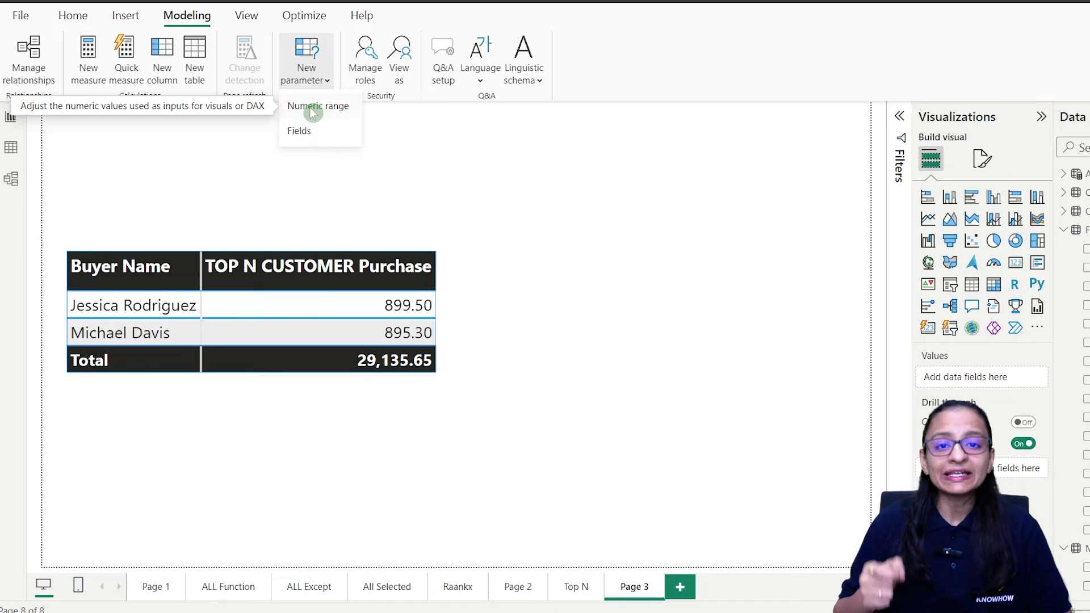
{"action": "left_click", "coordinate": [311, 109]}
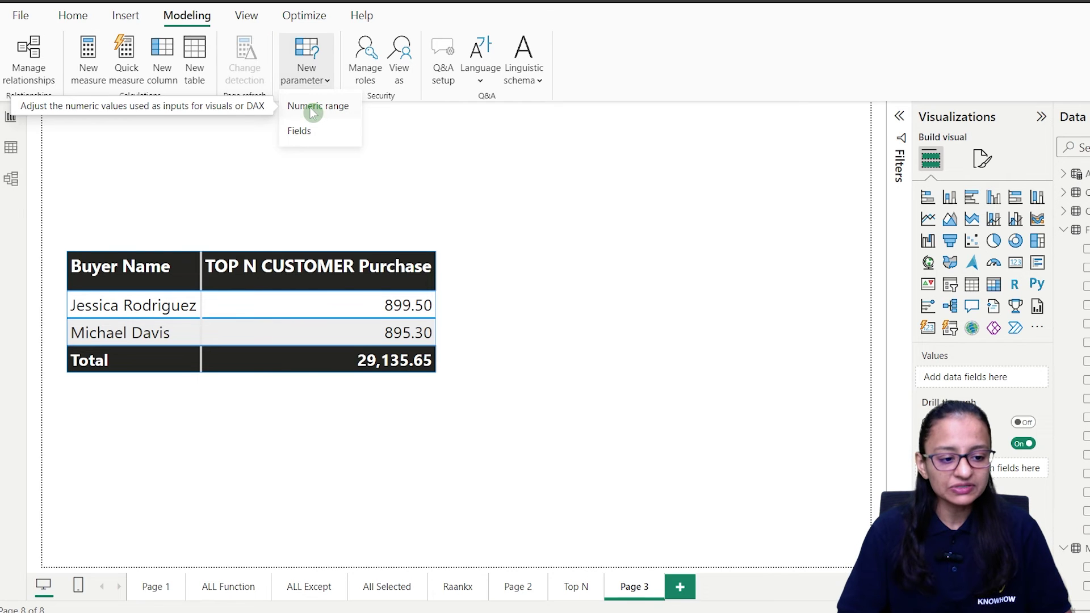
{"action": "left_click", "coordinate": [264, 279]}
{"action": "double_click", "coordinate": [265, 279]}
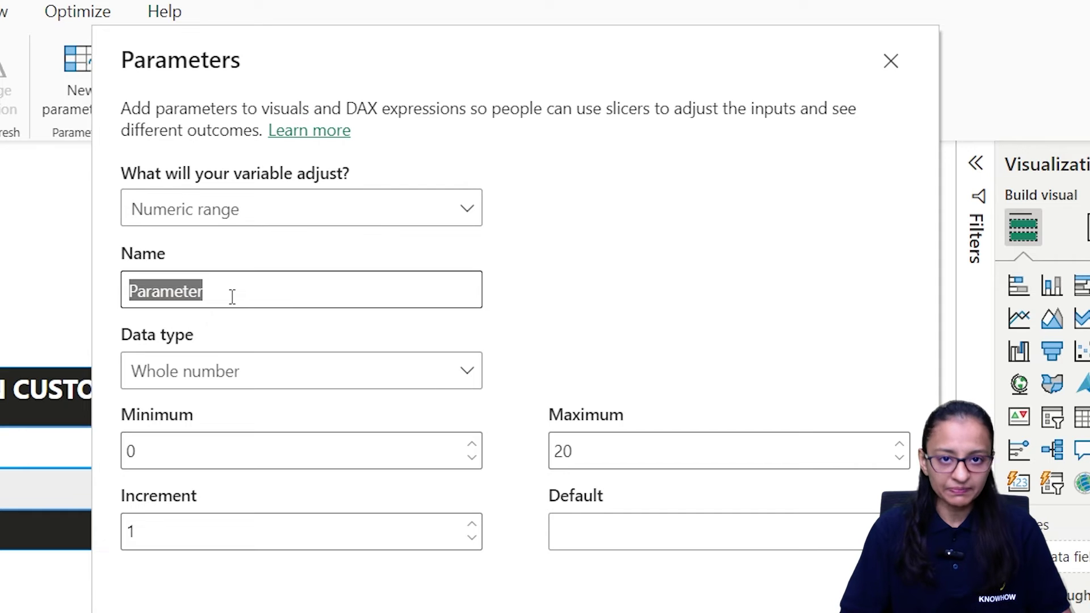
{"action": "key", "text": "BackSpace"}
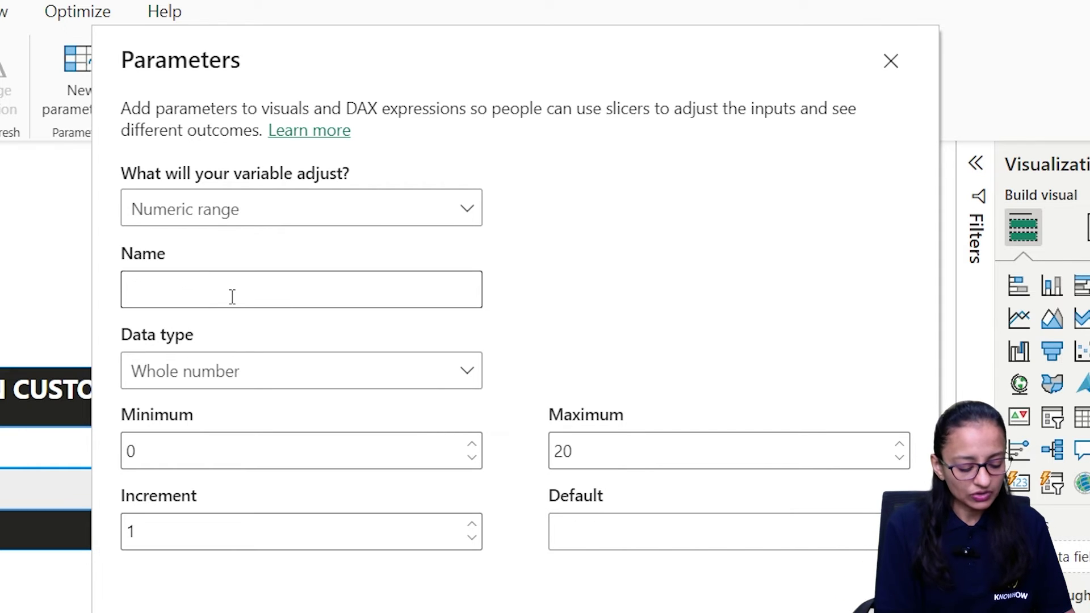
{"action": "type", "text": "TOP N CUSTOMER"}
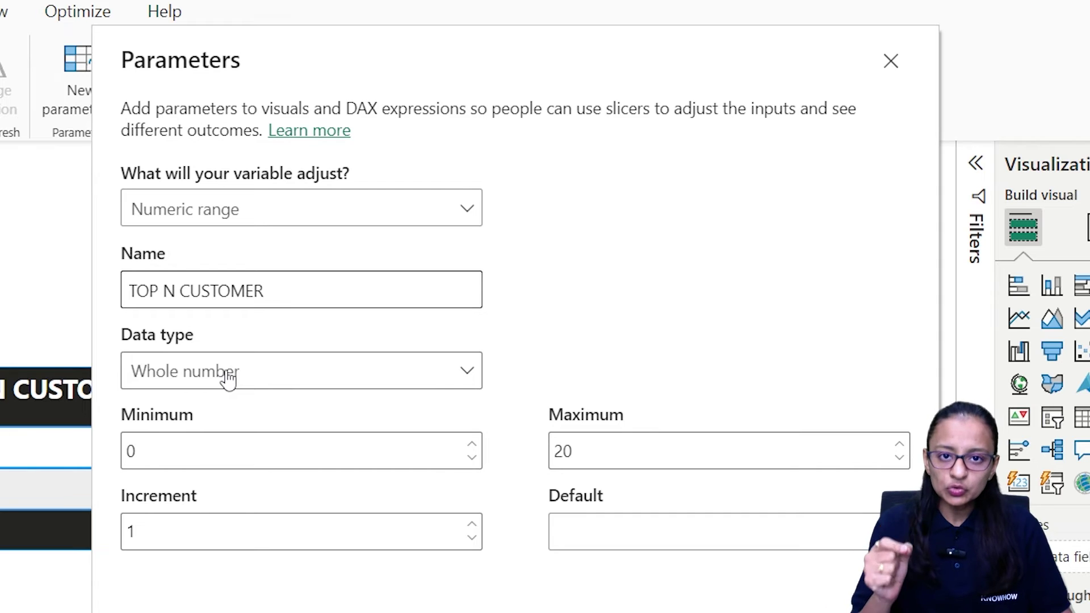
Set the parameter's minimum to 1 and its maximum to 10
{"action": "left_click", "coordinate": [174, 458]}
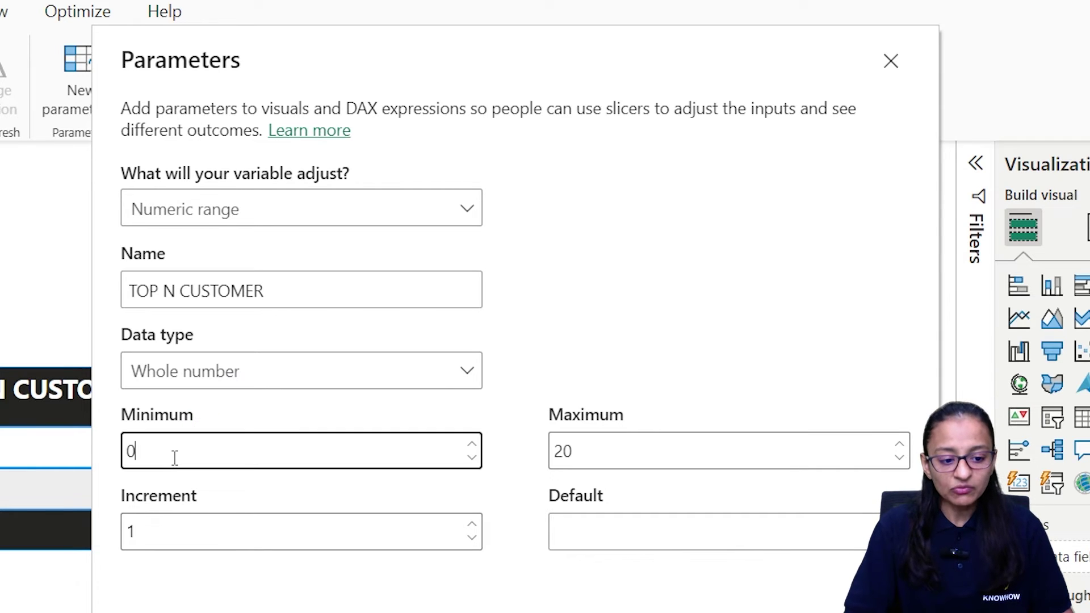
{"action": "key", "text": "BackSpace"}
{"action": "type", "text": "1"}
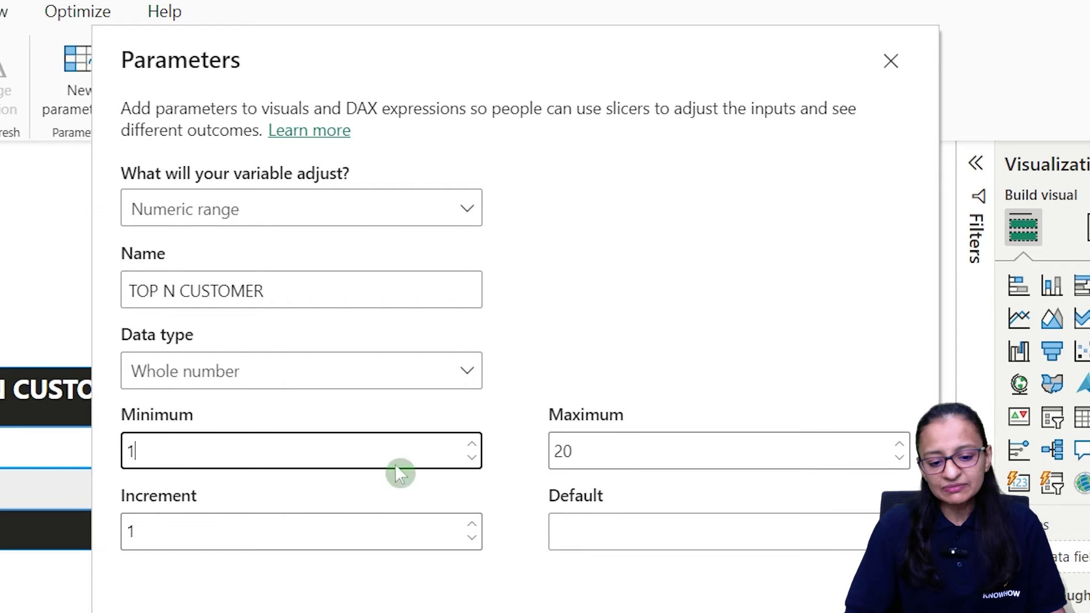
{"action": "left_click", "coordinate": [589, 453]}
{"action": "key", "text": "BackSpace"}
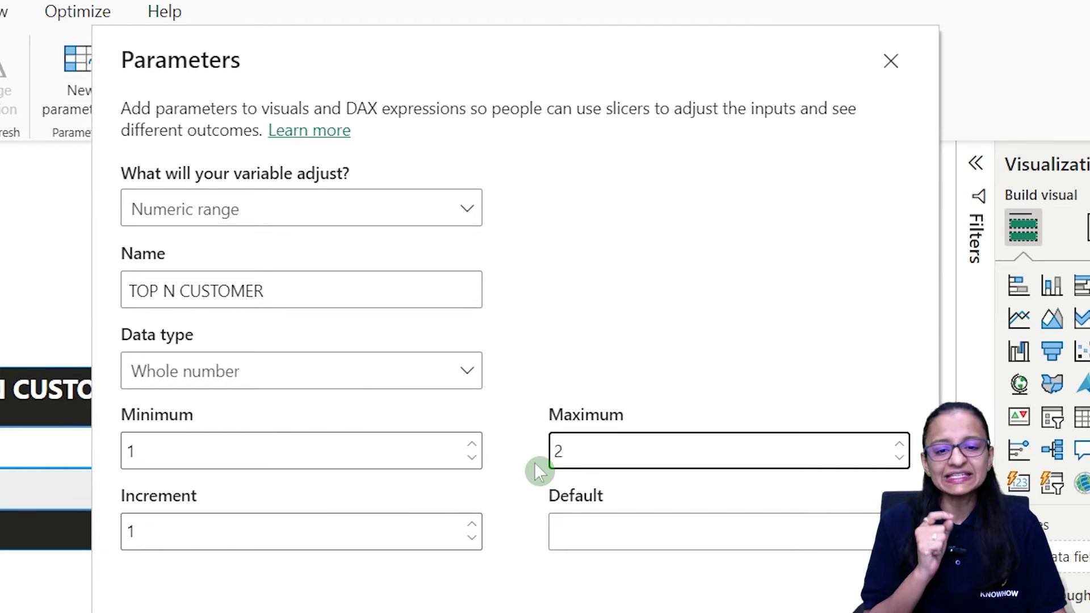
{"action": "type", "text": "10"}
{"action": "key", "text": "BackSpace"}
{"action": "key", "text": "BackSpace"}
{"action": "key", "text": "BackSpace"}
{"action": "type", "text": "10"}
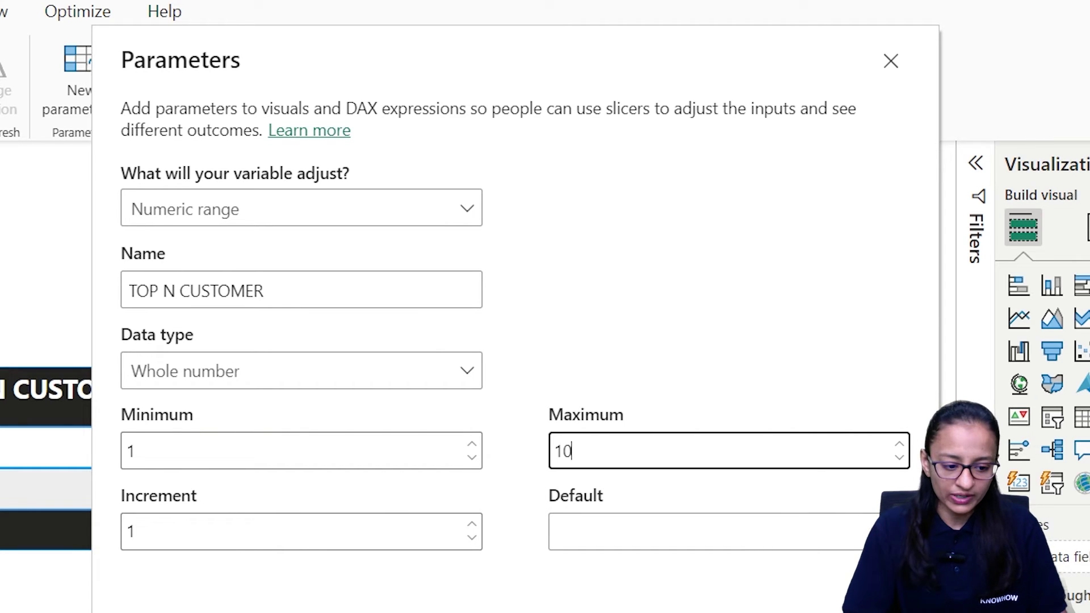
Keep the increment at 1, set the default to 1, and create the parameter with its slicer on this page
{"action": "left_click", "coordinate": [216, 528]}
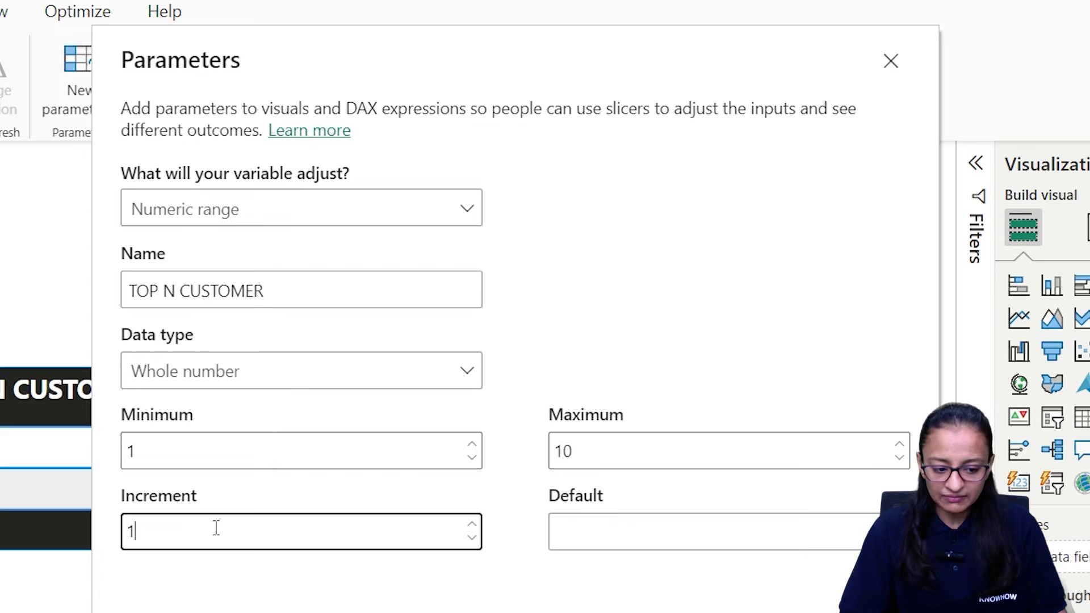
{"action": "left_click", "coordinate": [588, 535]}
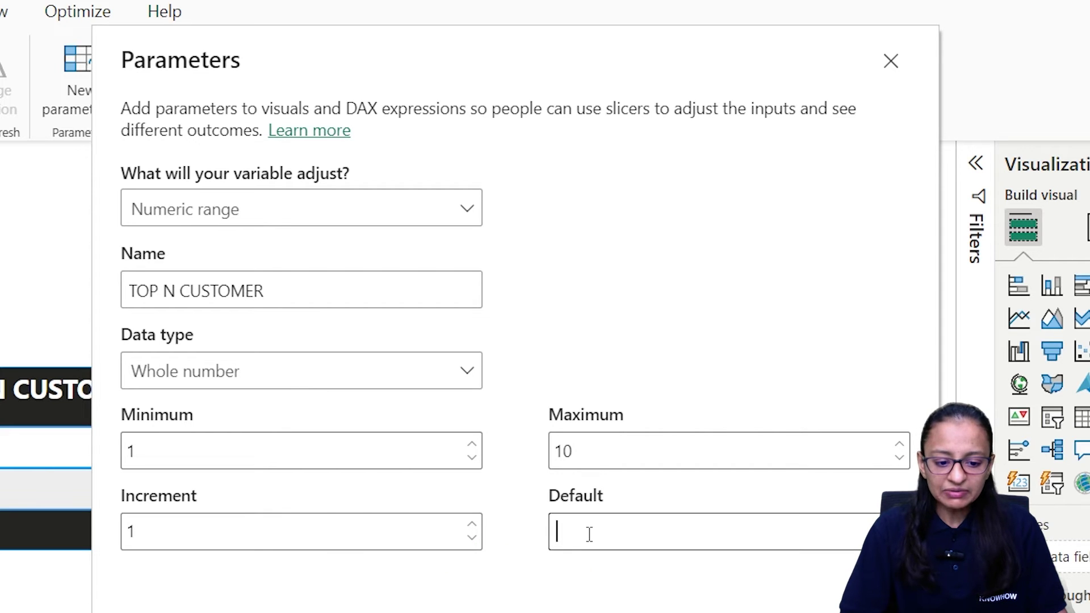
{"action": "type", "text": "1"}
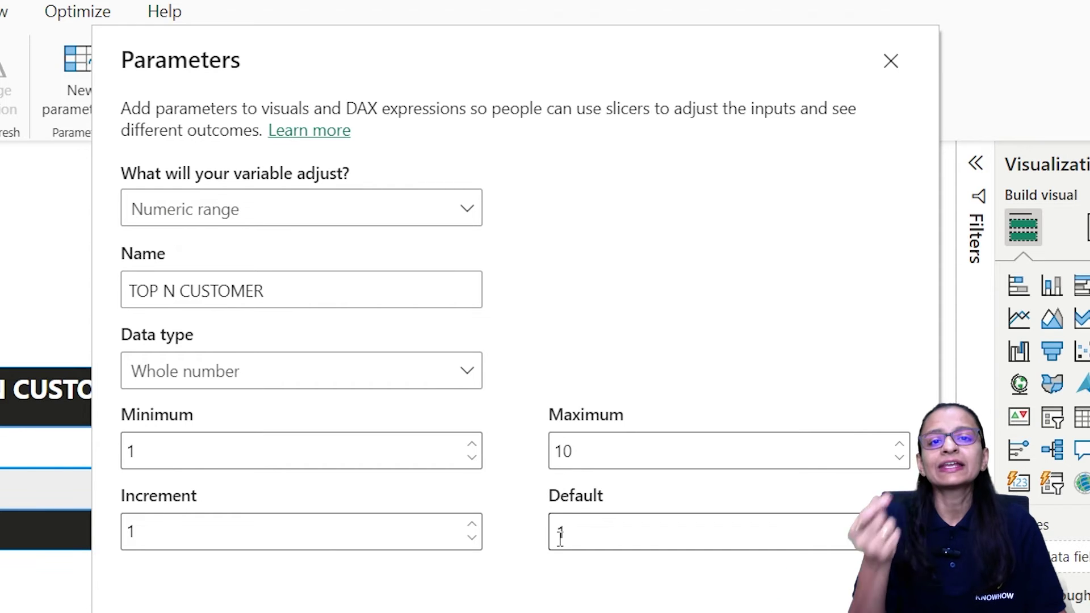
{"action": "scroll", "coordinate": [430, 568], "scroll_direction": "down", "scroll_amount": 5}
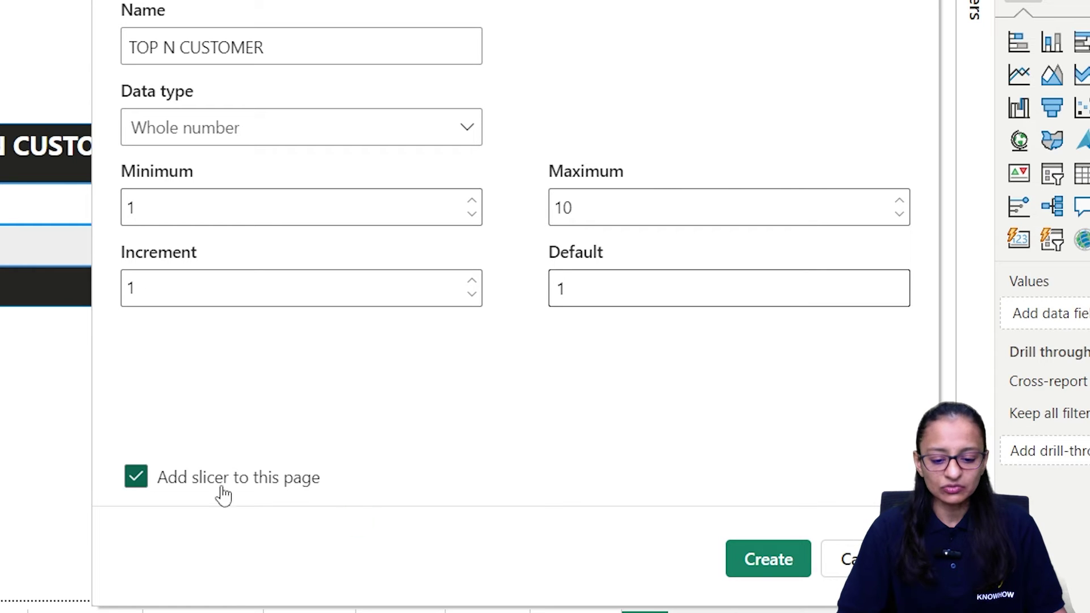
{"action": "left_click", "coordinate": [771, 568]}
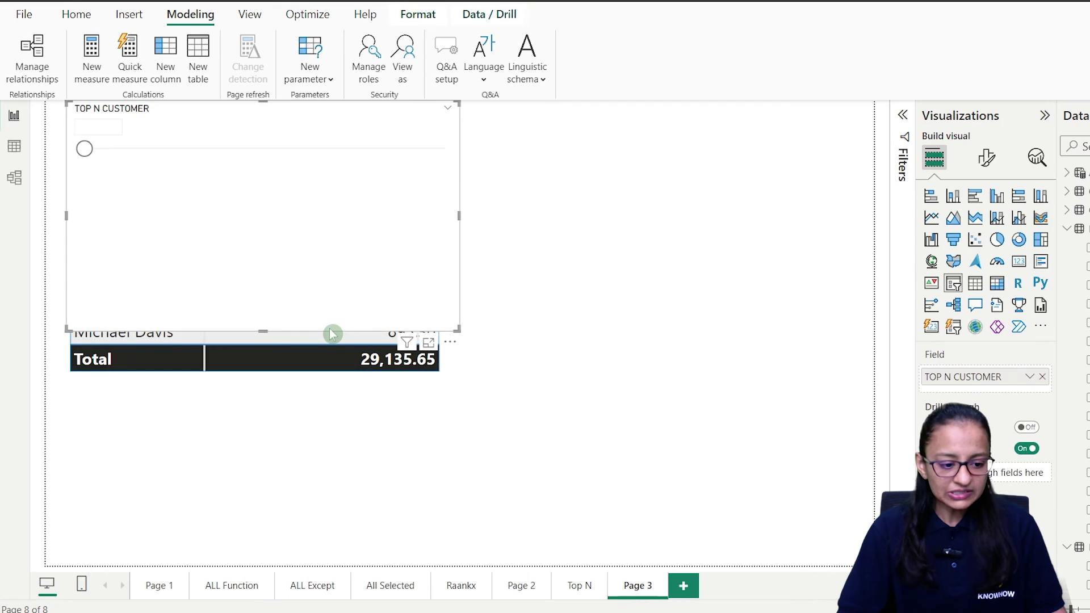
Shrink and place the TOP N CUSTOMER slicer above the customer table and give it a gray background
{"action": "left_click_drag", "start_coordinate": [333, 334], "coordinate": [289, 172]}
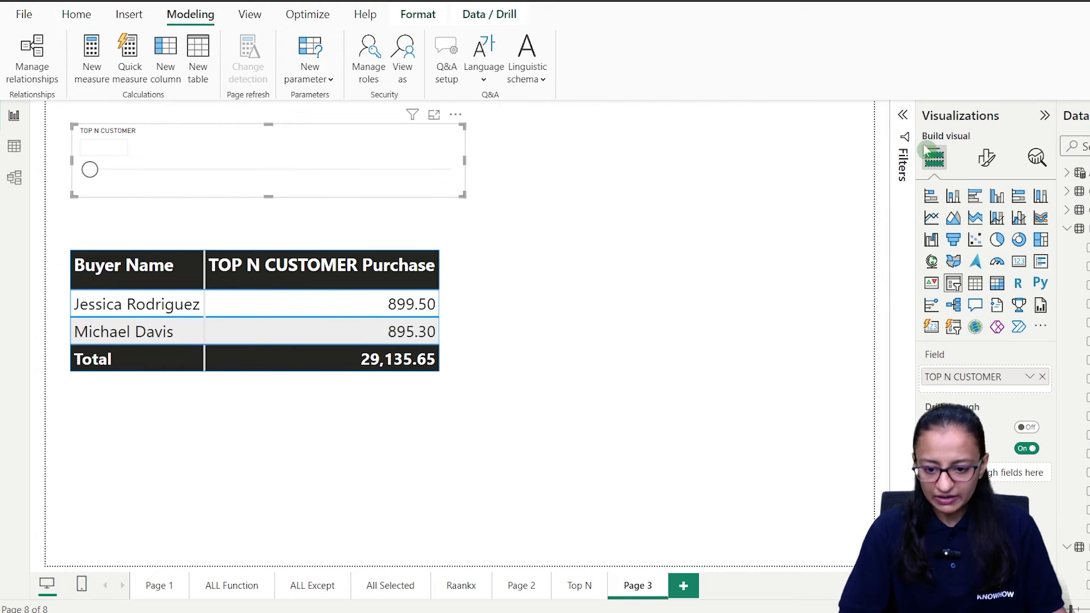
{"action": "left_click", "coordinate": [987, 158]}
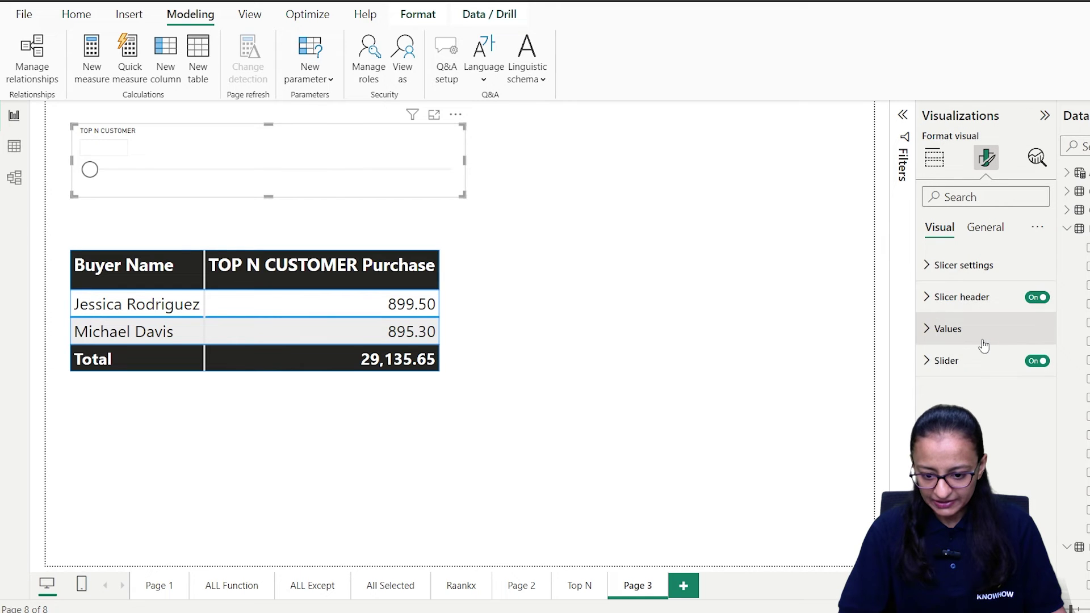
{"action": "left_click", "coordinate": [994, 227]}
{"action": "left_click", "coordinate": [987, 328]}
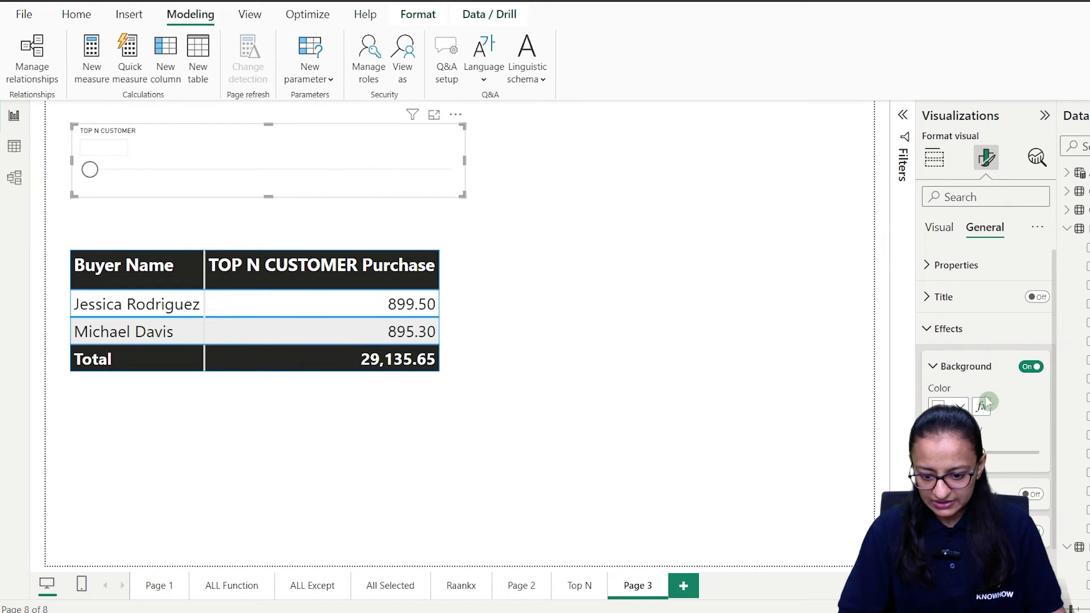
{"action": "left_click", "coordinate": [960, 407]}
{"action": "left_click", "coordinate": [951, 214]}
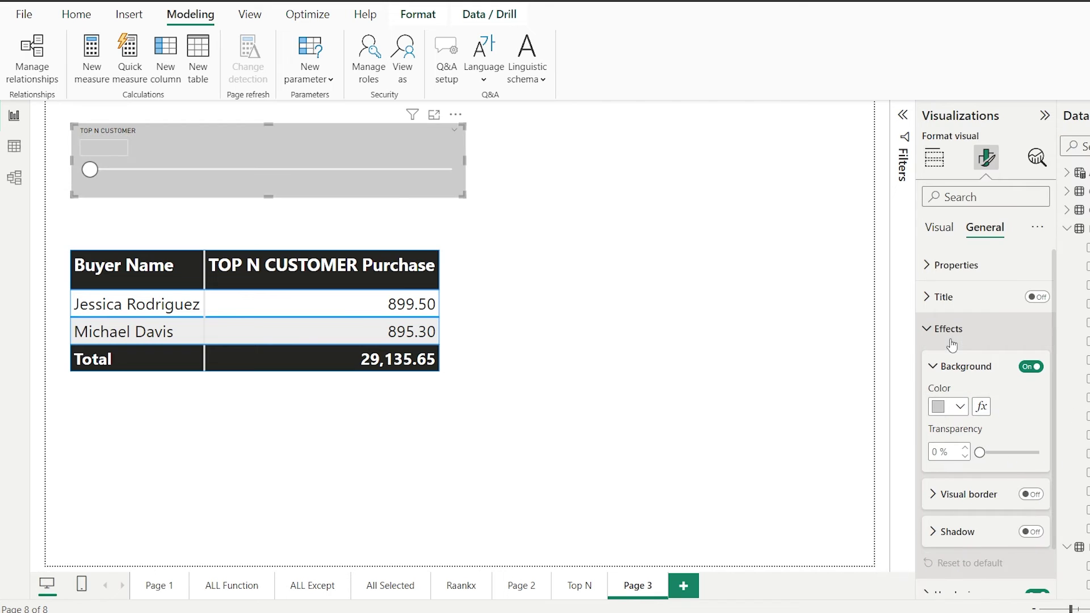
Slide the TOP N CUSTOMER slicer up to 10 and back to 1
{"action": "left_click_drag", "start_coordinate": [90, 169], "coordinate": [454, 181]}
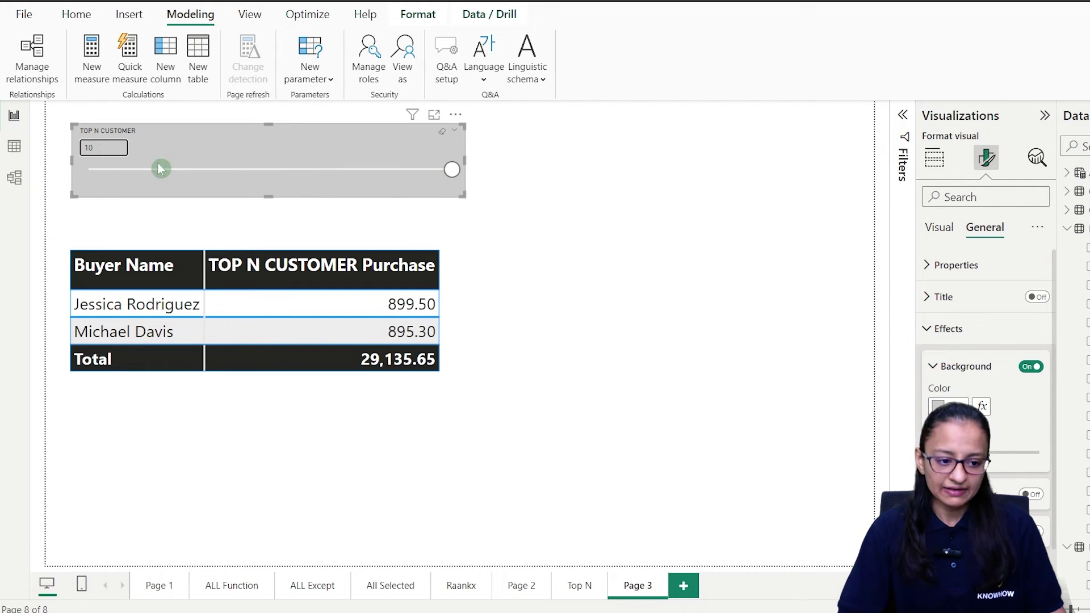
{"action": "left_click_drag", "start_coordinate": [454, 173], "coordinate": [96, 174]}
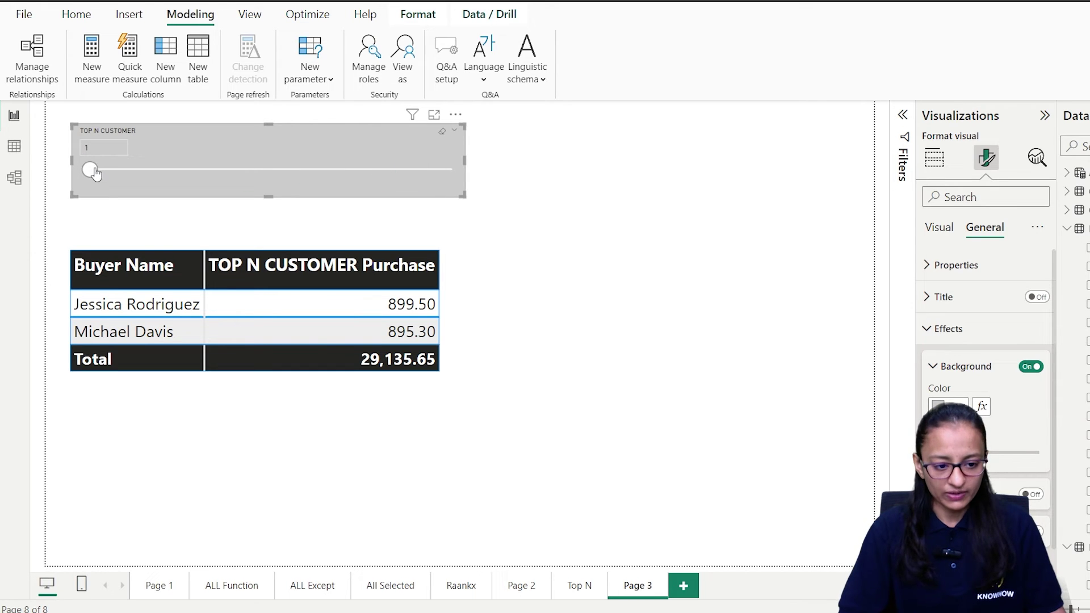
Set the slicer's values font size to 20 and increase the slicer's height to fit
{"action": "left_click", "coordinate": [942, 228]}
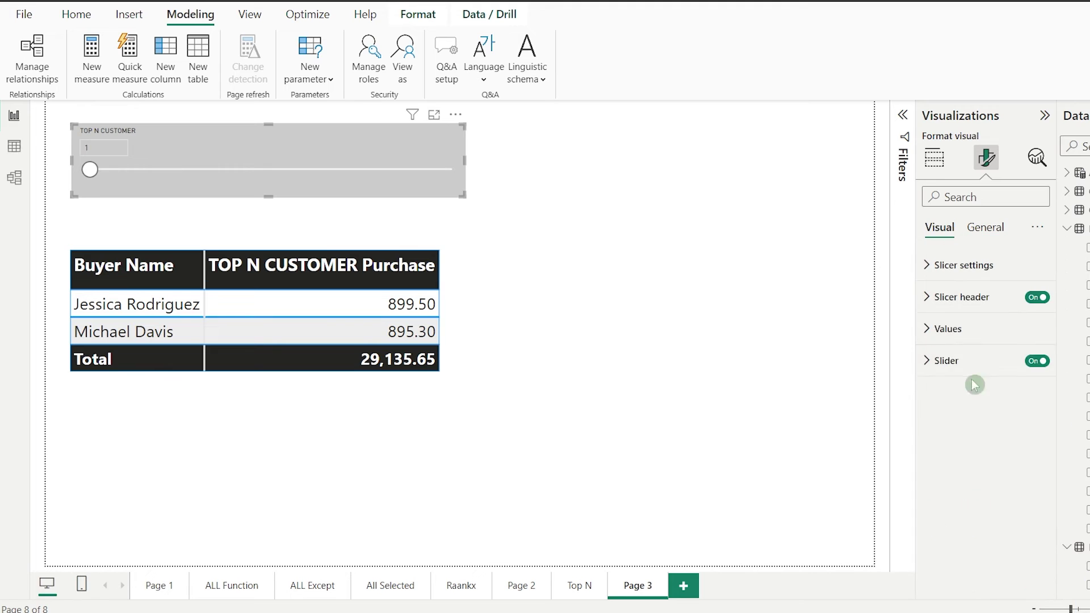
{"action": "left_click", "coordinate": [944, 335]}
{"action": "type", "text": "20"}
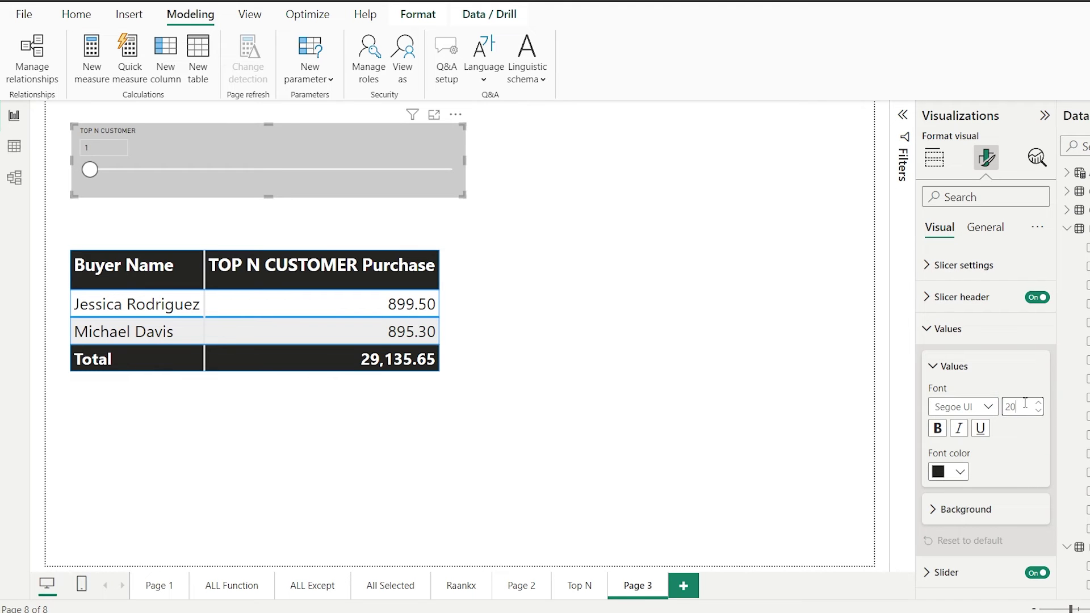
{"action": "left_click_drag", "start_coordinate": [265, 196], "coordinate": [265, 226]}
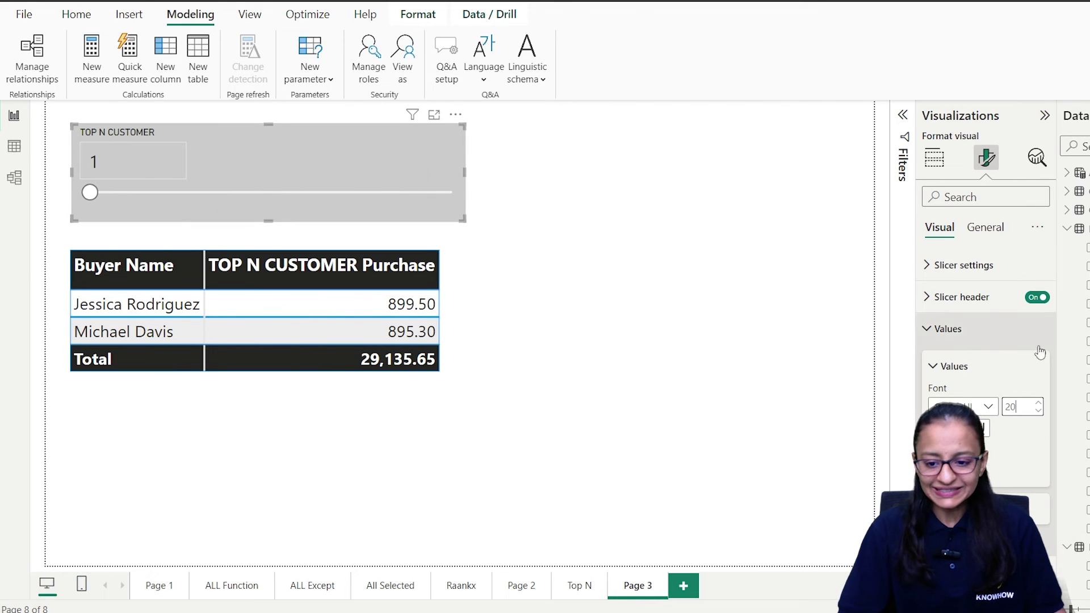
Examine the TOP N CUSTOMER parameter table's formula and its rows in Table view, and return to the report
{"action": "left_click", "coordinate": [1067, 228]}
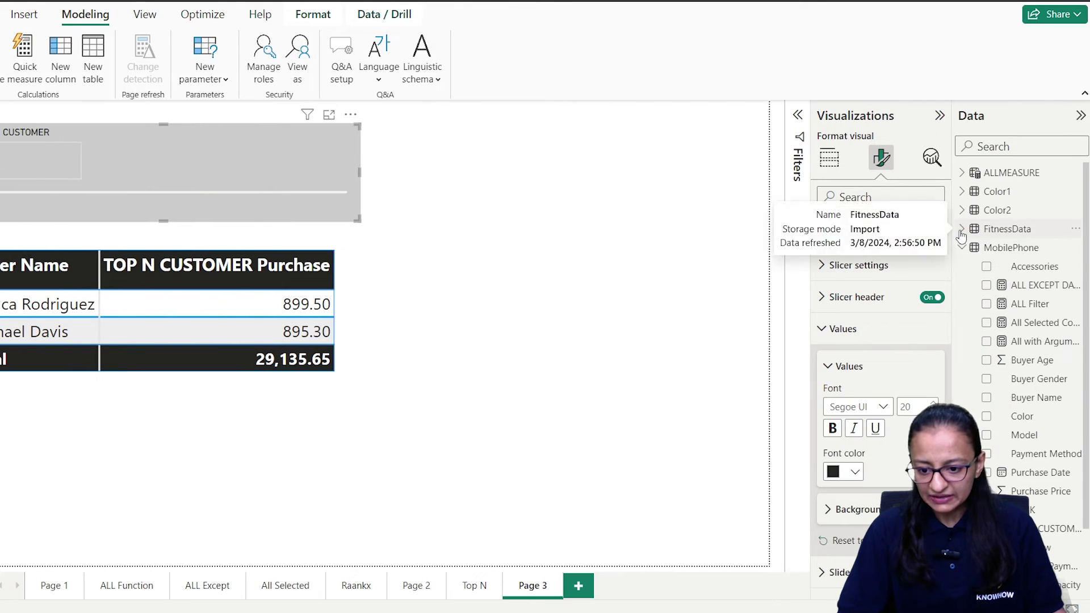
{"action": "left_click", "coordinate": [962, 247]}
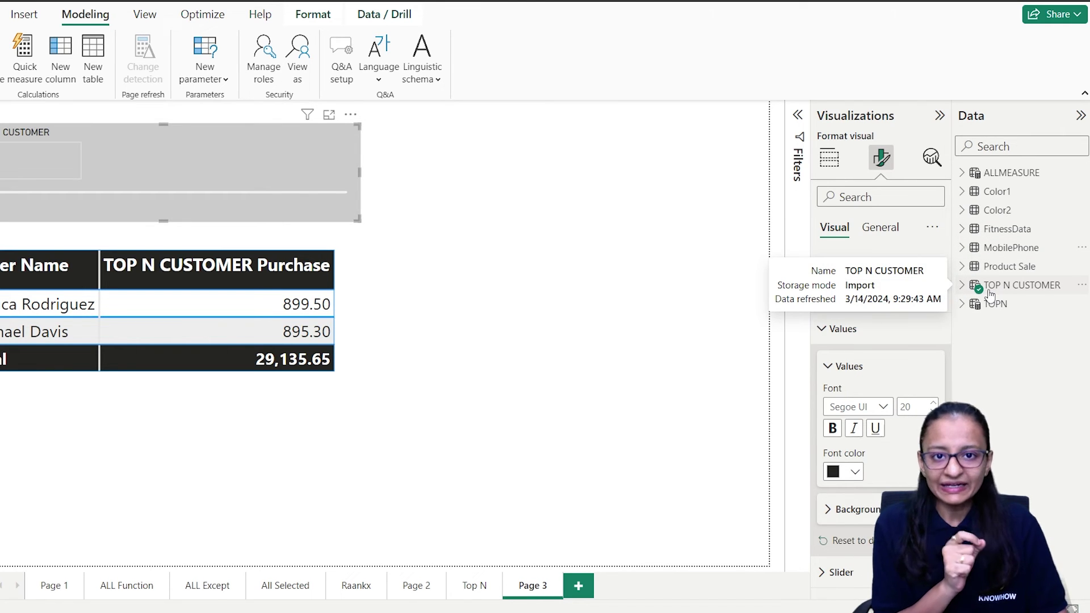
{"action": "left_click", "coordinate": [971, 288]}
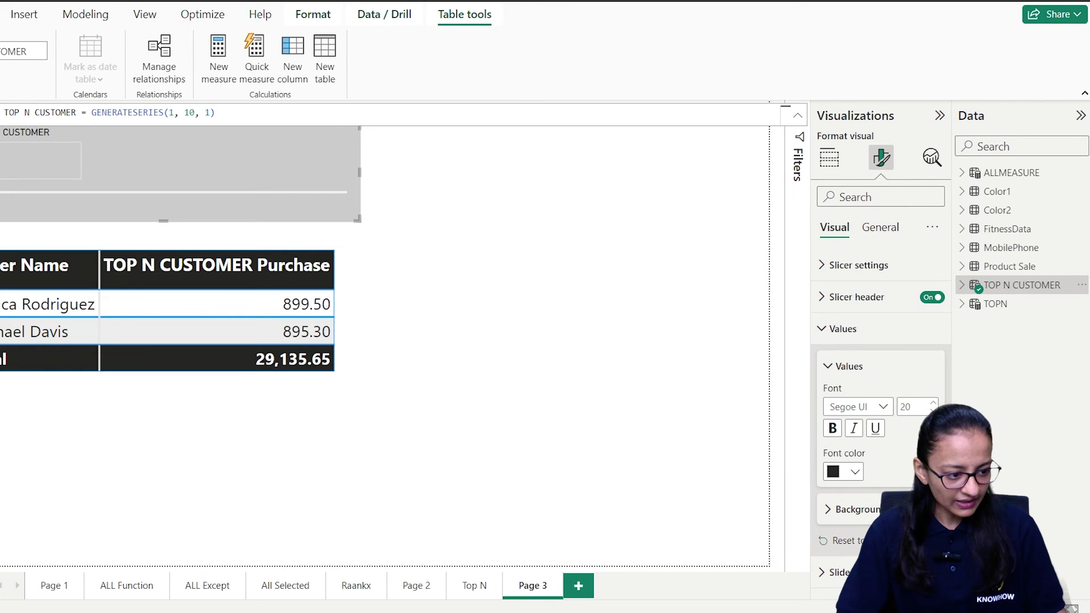
{"action": "left_click", "coordinate": [15, 146]}
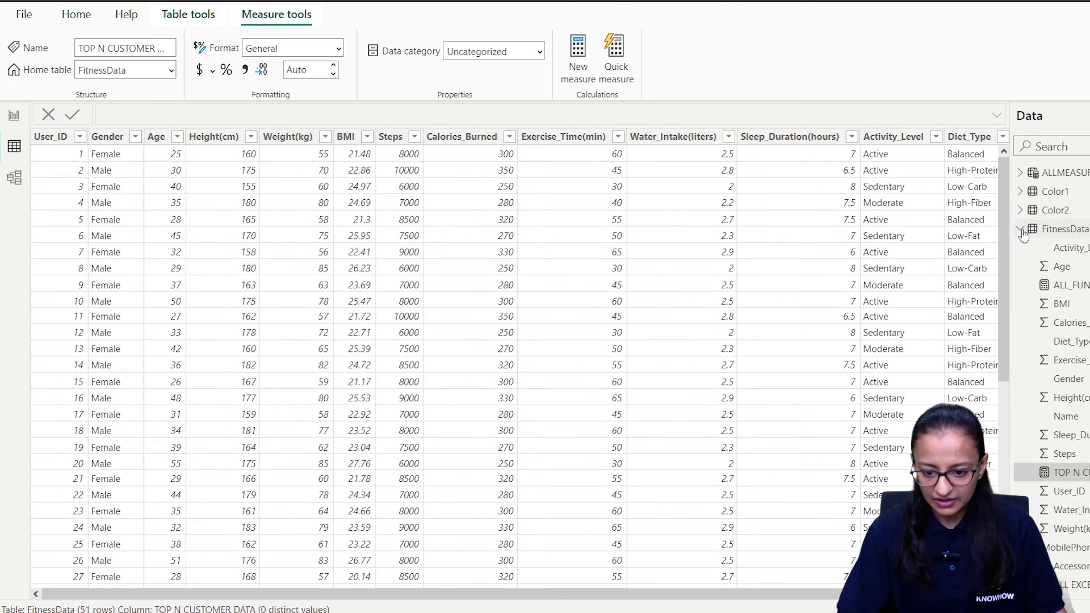
{"action": "left_click", "coordinate": [1021, 230]}
{"action": "left_click", "coordinate": [1020, 248]}
{"action": "left_click", "coordinate": [1061, 285]}
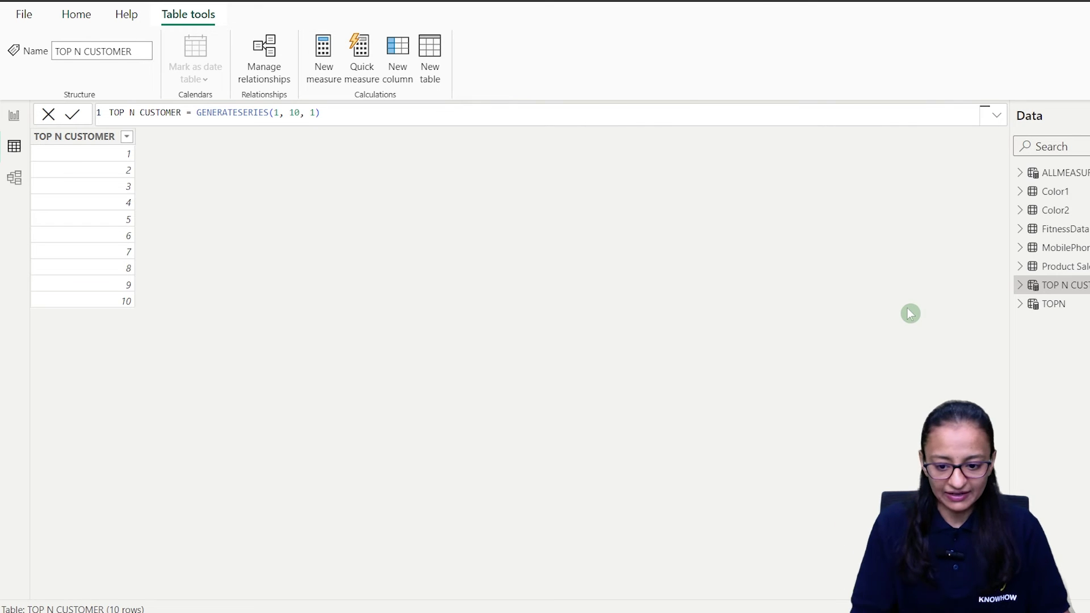
{"action": "left_click", "coordinate": [10, 119]}
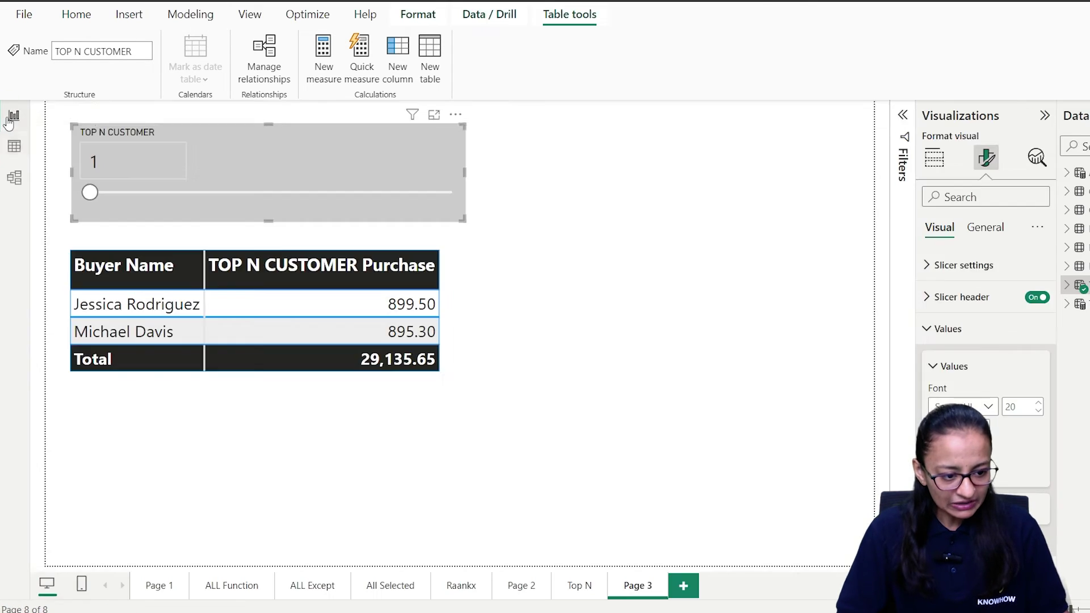
Review the RANK CUSTOMER measure's formula in the MobilePhone table and reselect the customer table visual
{"action": "left_click", "coordinate": [323, 300]}
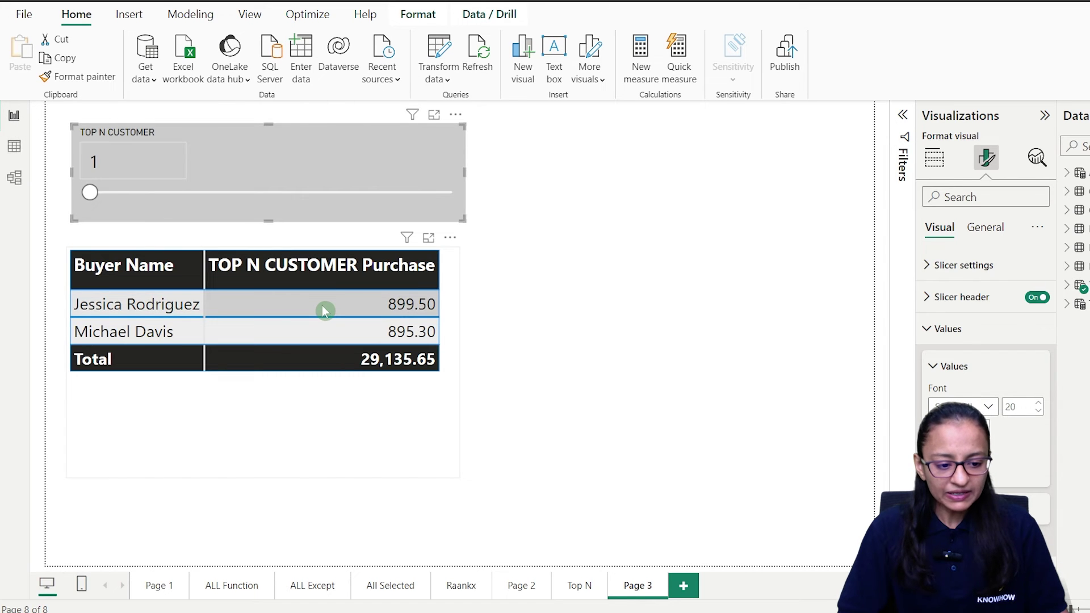
{"action": "left_click", "coordinate": [322, 307]}
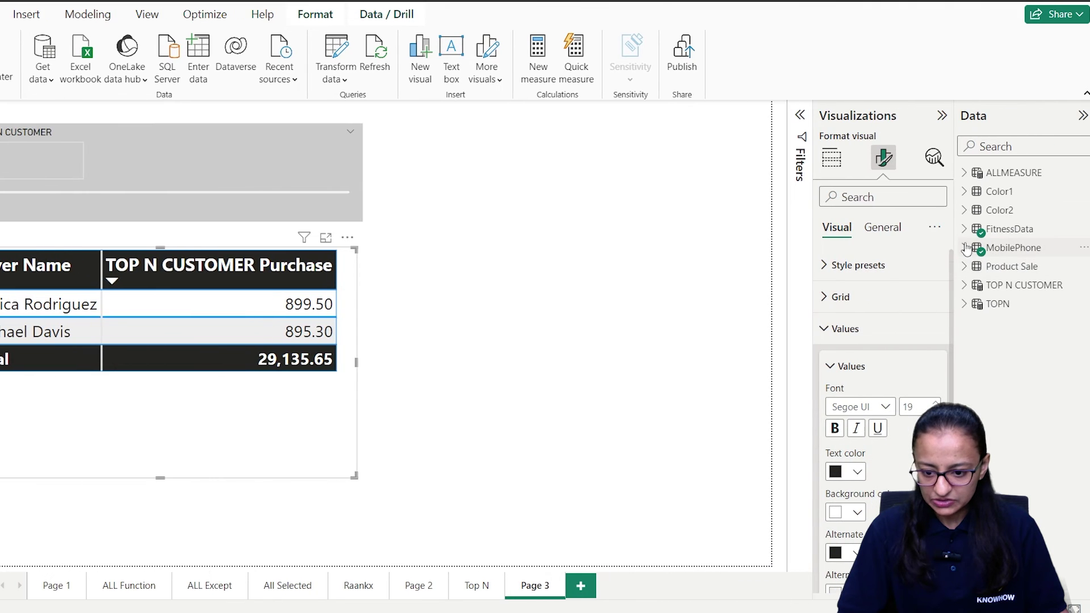
{"action": "left_click", "coordinate": [965, 248]}
{"action": "scroll", "coordinate": [1049, 455], "scroll_direction": "down", "scroll_amount": 2}
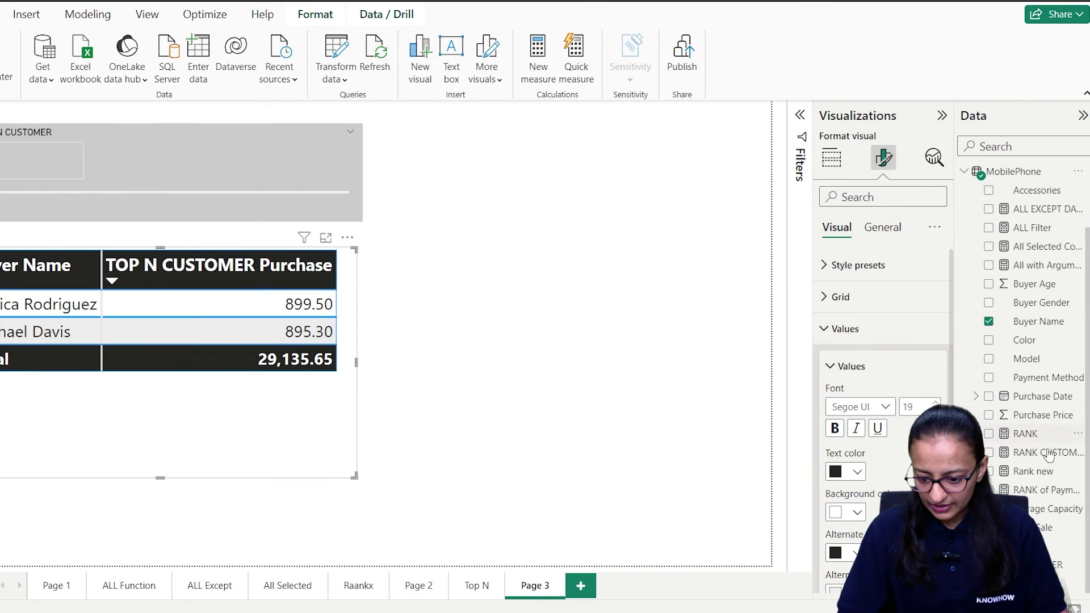
{"action": "left_click", "coordinate": [1047, 452]}
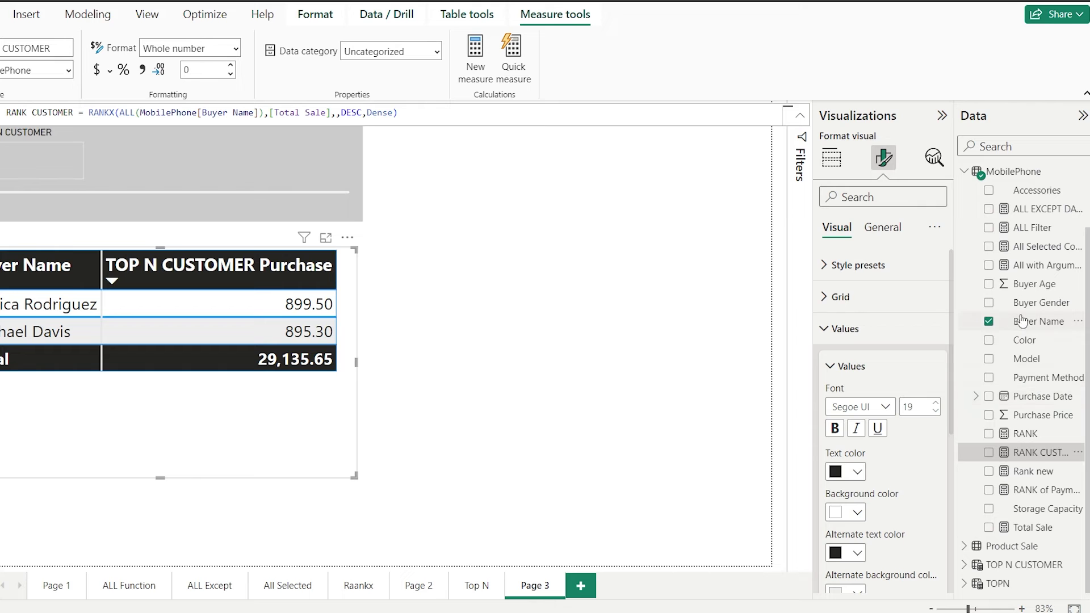
{"action": "scroll", "coordinate": [1022, 318], "scroll_direction": "up", "scroll_amount": 2}
{"action": "scroll", "coordinate": [1034, 511], "scroll_direction": "down", "scroll_amount": 2}
{"action": "left_click", "coordinate": [592, 430]}
{"action": "left_click", "coordinate": [290, 375]}
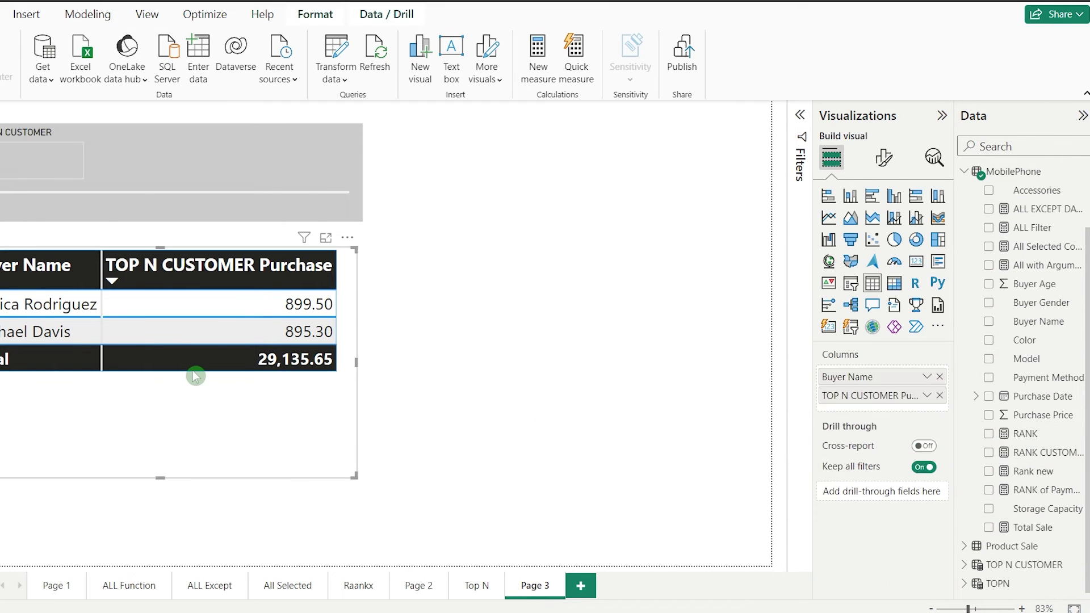
Replace the fixed 2 in the FitnessData table's TOP N CUSTOMER DATA measure with 'TOP N CUSTOMER'[TOP N CUSTOMER Value] and commit the formula
{"action": "scroll", "coordinate": [1042, 428], "scroll_direction": "up", "scroll_amount": 2}
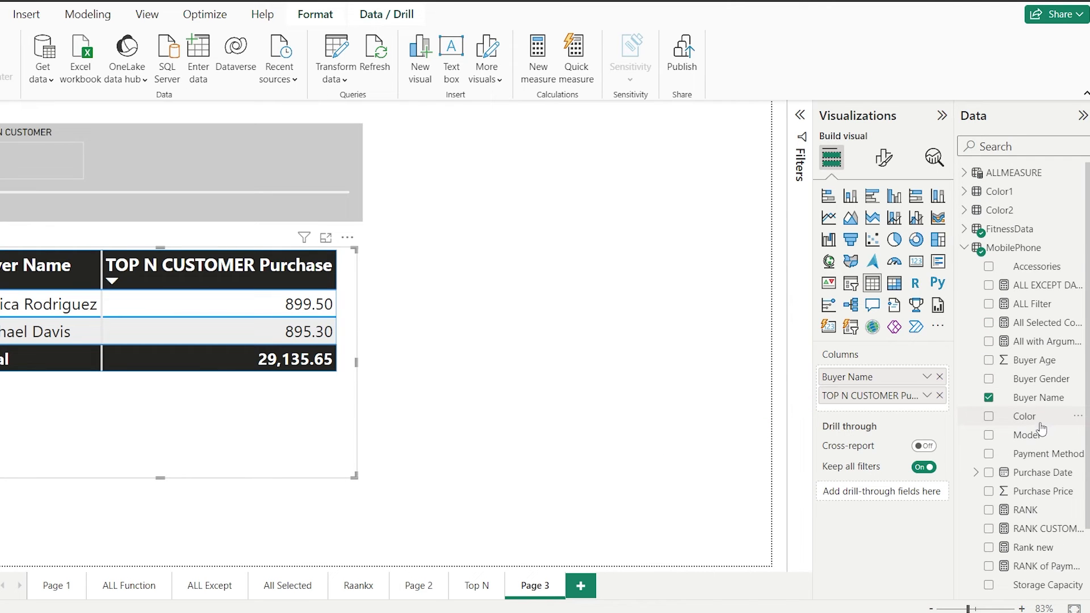
{"action": "left_click", "coordinate": [965, 229]}
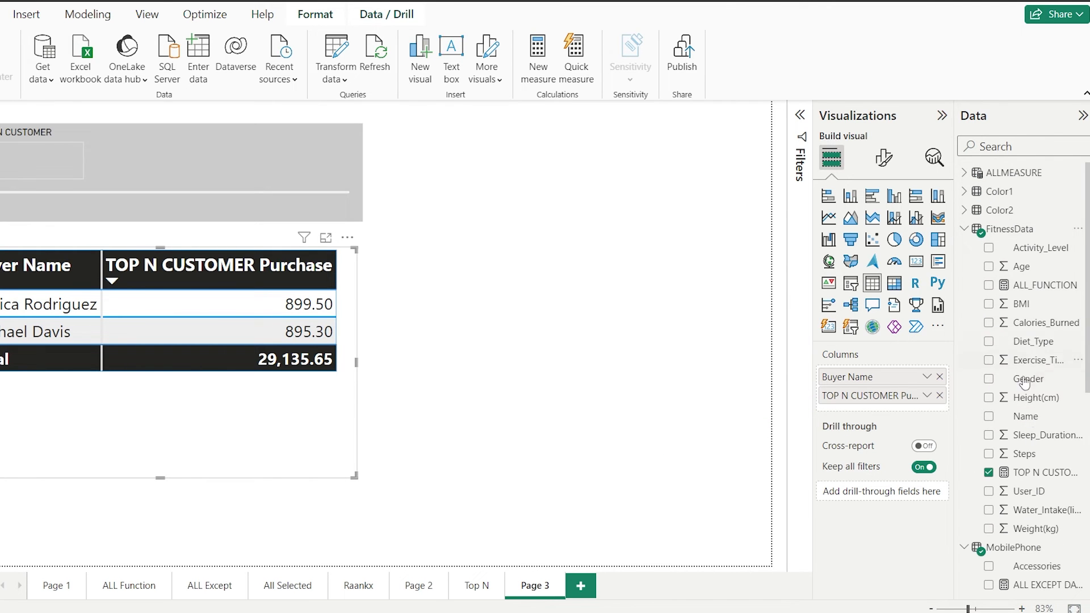
{"action": "left_click", "coordinate": [1050, 476]}
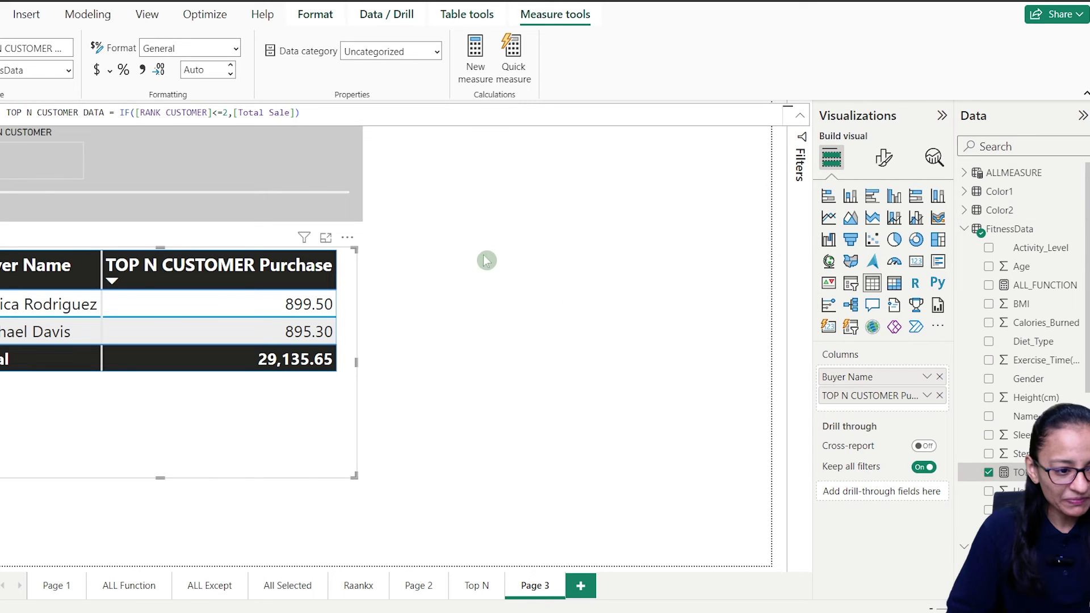
{"action": "left_click", "coordinate": [228, 113]}
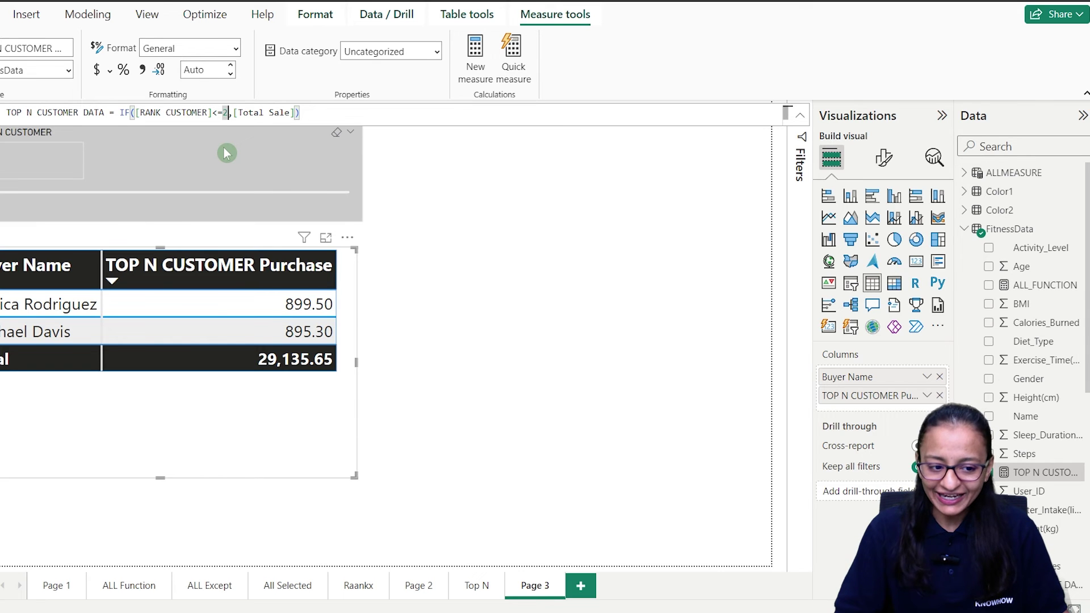
{"action": "key", "text": "BackSpace"}
{"action": "type", "text": "top"}
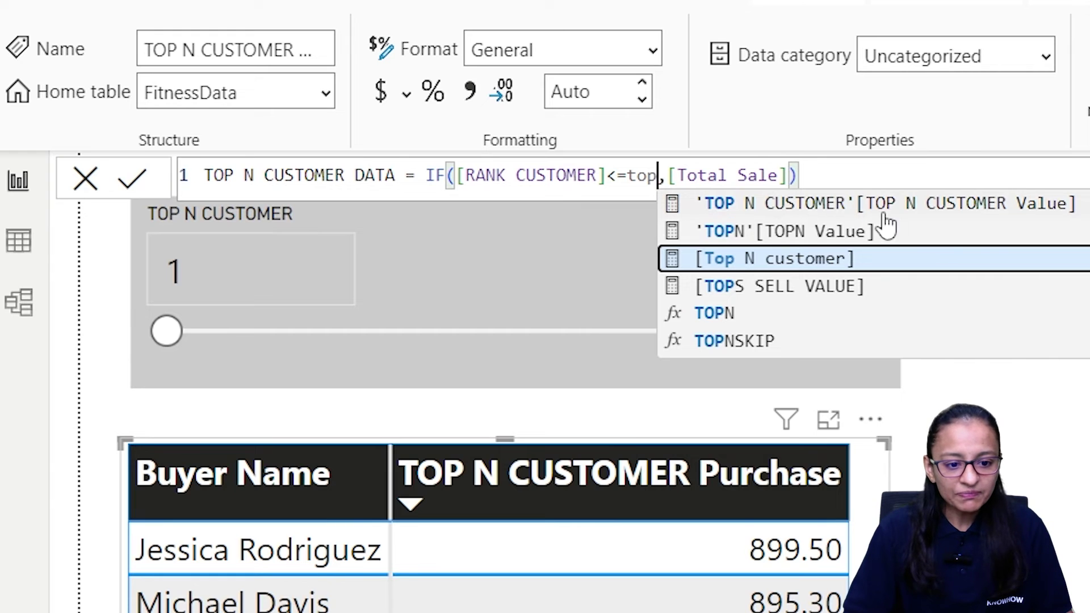
{"action": "key", "text": "Up"}
{"action": "key", "text": "Up"}
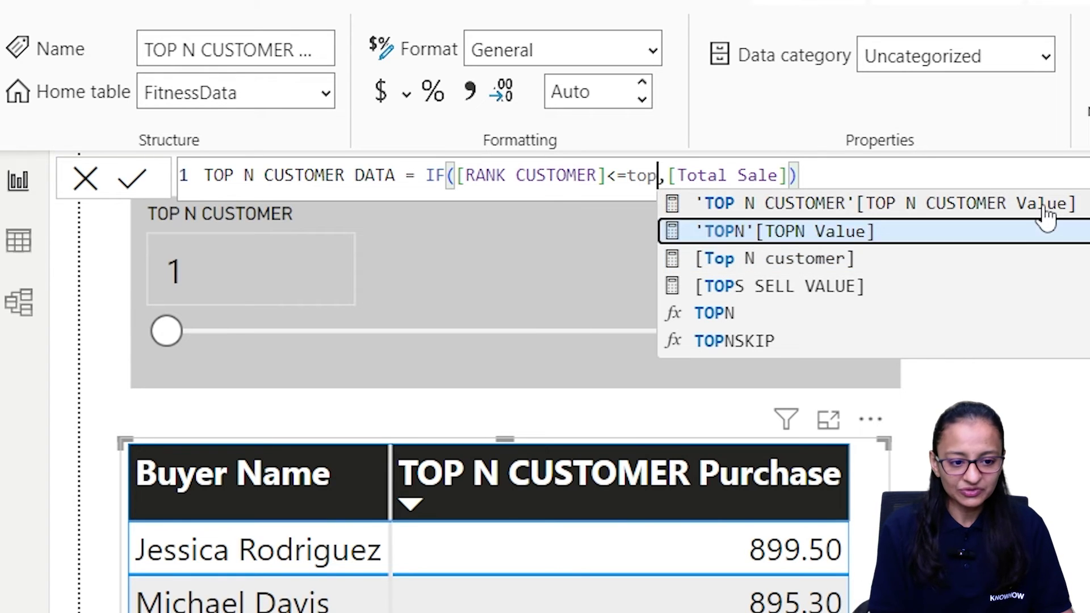
{"action": "key", "text": "Tab"}
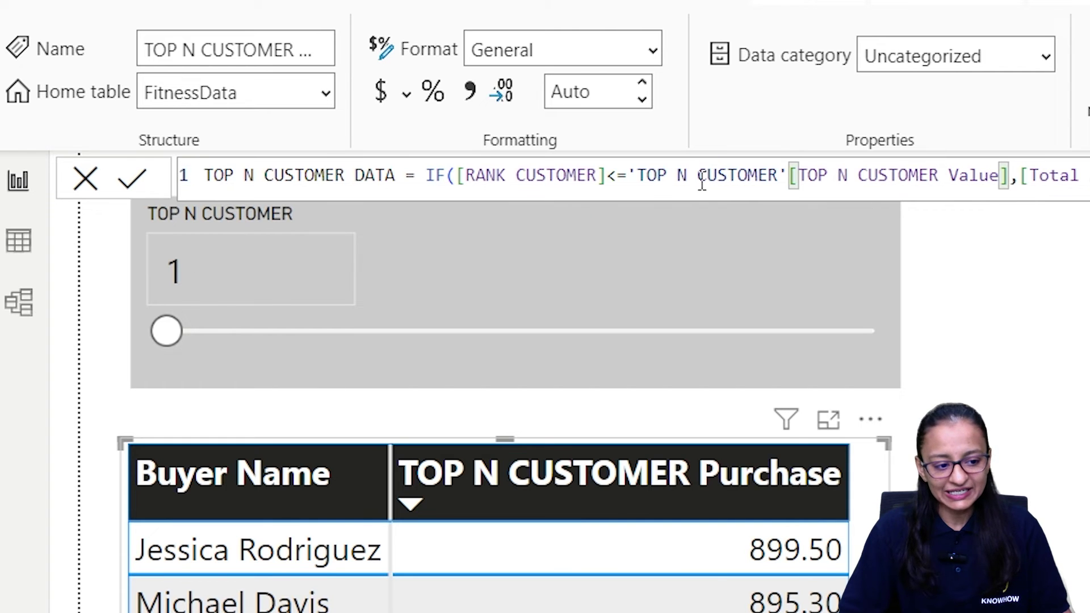
{"action": "left_click", "coordinate": [142, 176]}
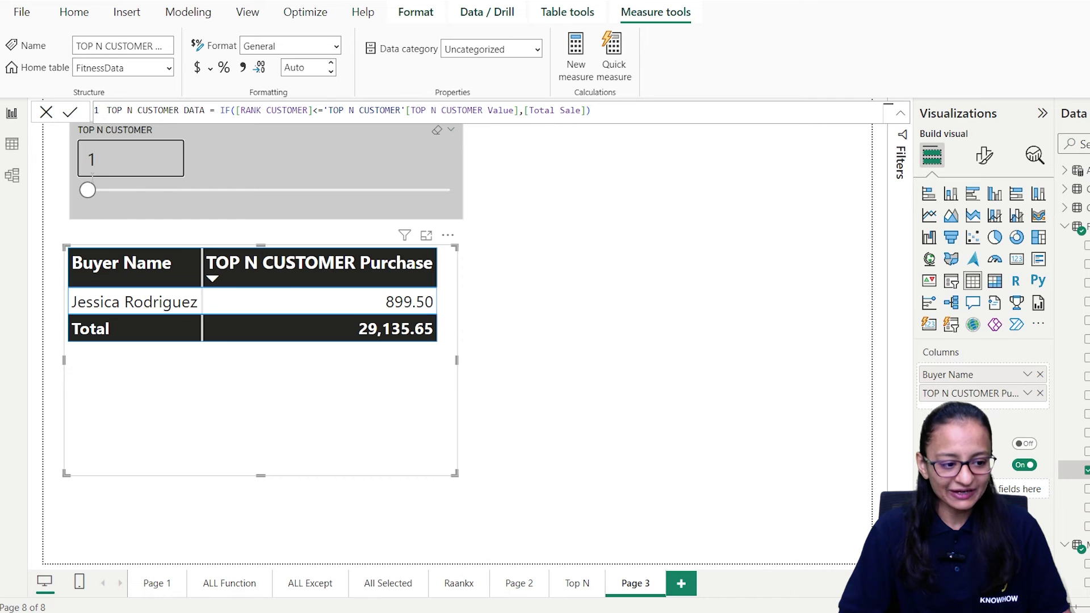
Slide the TOP N CUSTOMER slicer to 2 and up to 4, and set the TOPN slicer on the Top N page to 5
{"action": "left_click_drag", "start_coordinate": [87, 190], "coordinate": [148, 194]}
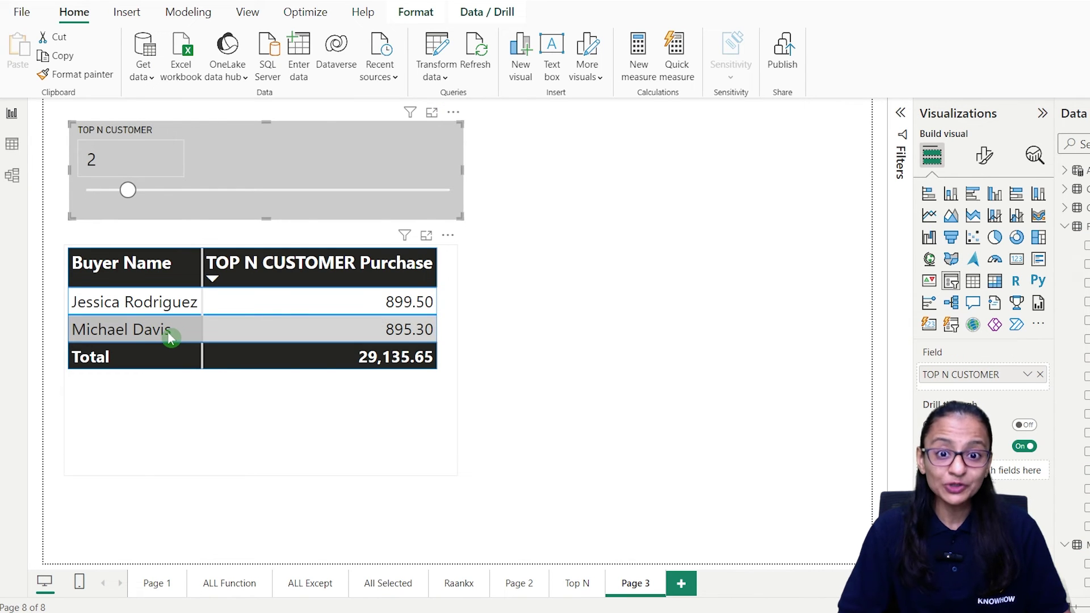
{"action": "left_click_drag", "start_coordinate": [128, 190], "coordinate": [210, 195]}
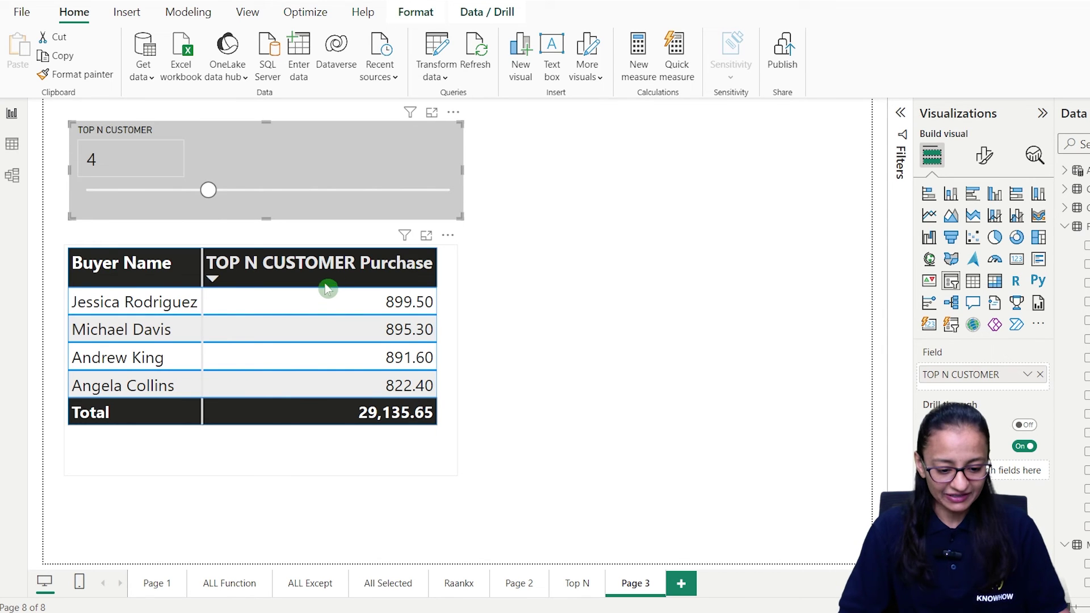
{"action": "left_click", "coordinate": [578, 585]}
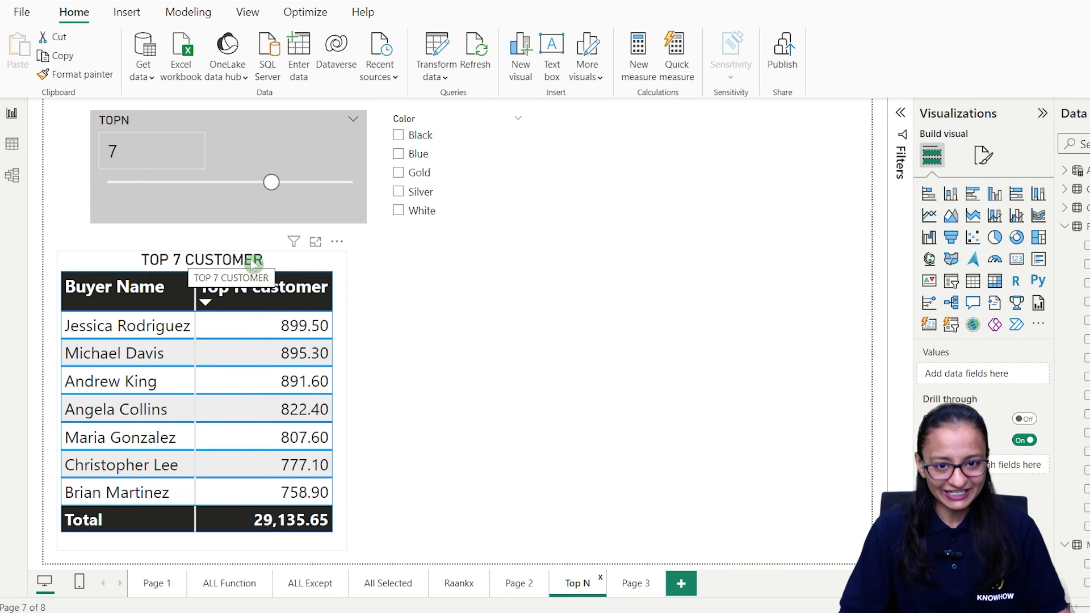
{"action": "left_click_drag", "start_coordinate": [271, 182], "coordinate": [216, 186]}
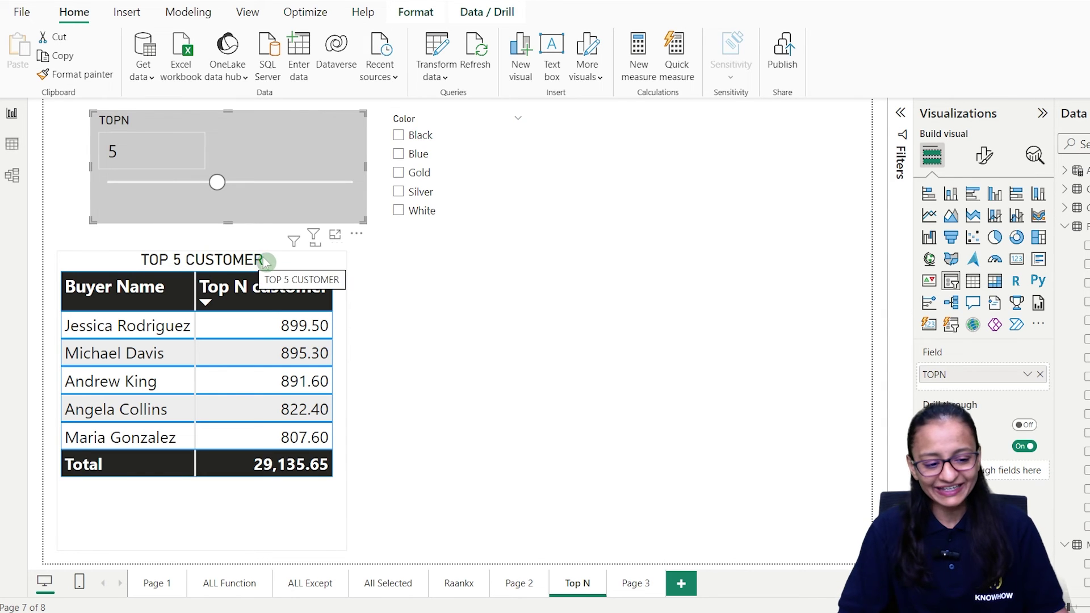
Open the title settings of the Top N page's customer table, and turn on the Color slicer's title
{"action": "left_click", "coordinate": [285, 269]}
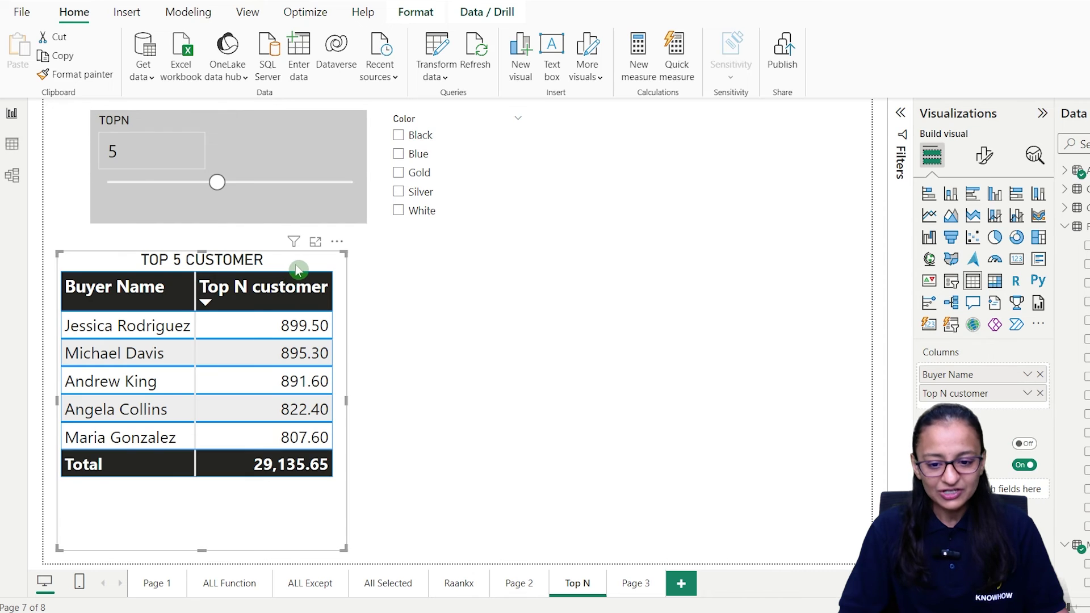
{"action": "left_click", "coordinate": [987, 159]}
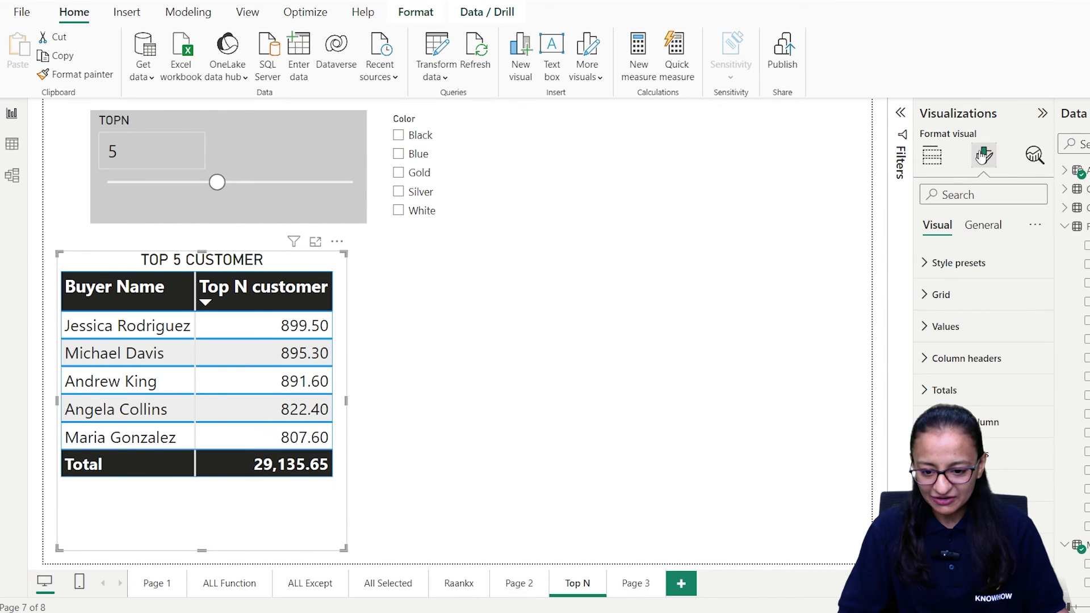
{"action": "left_click", "coordinate": [983, 225]}
{"action": "left_click", "coordinate": [994, 305]}
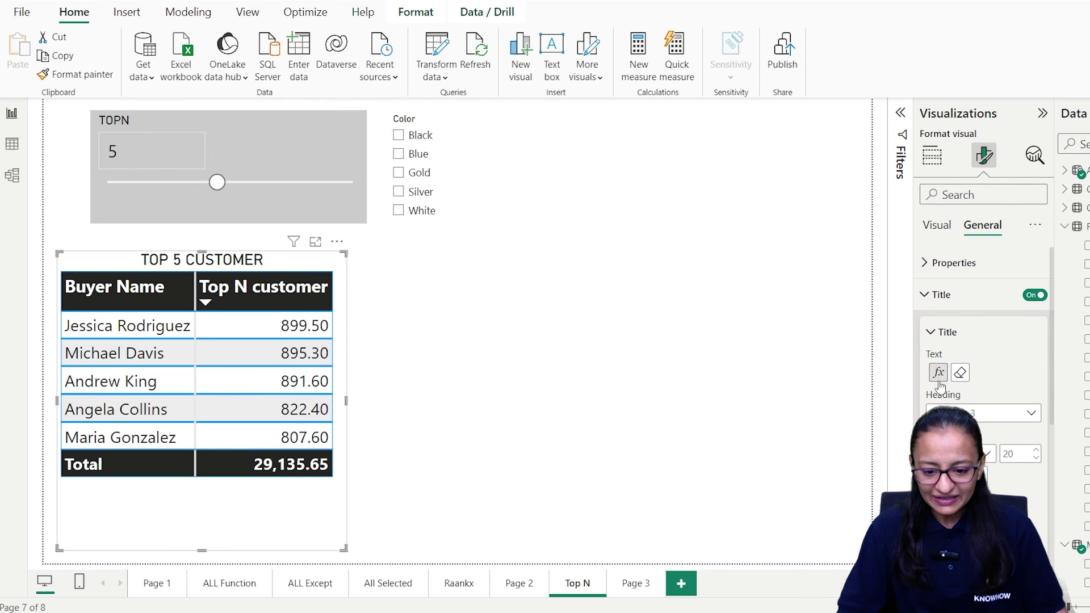
{"action": "left_click", "coordinate": [494, 229]}
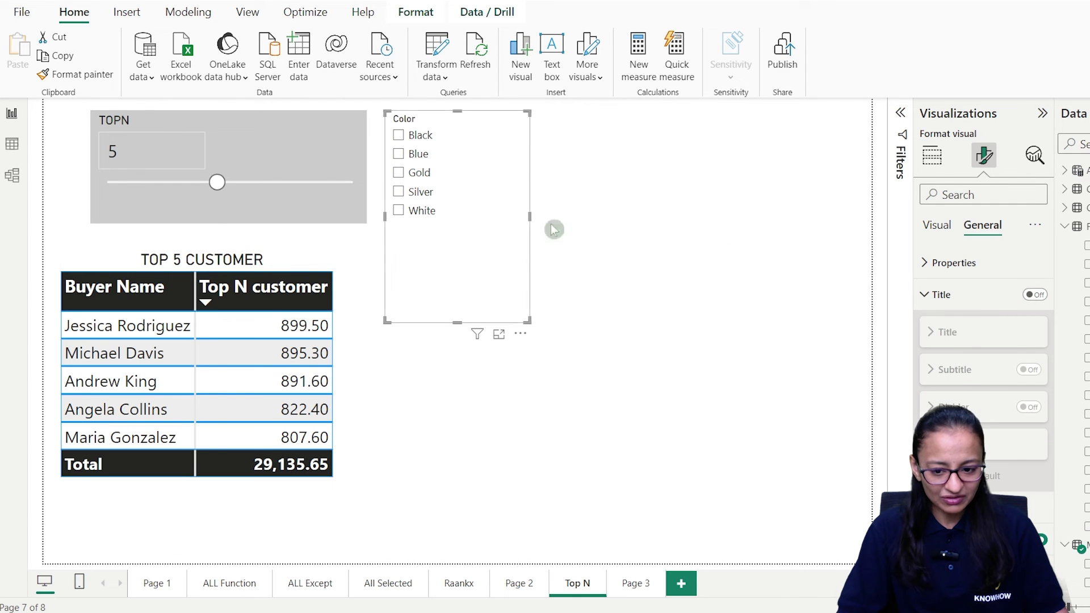
{"action": "left_click", "coordinate": [1034, 295]}
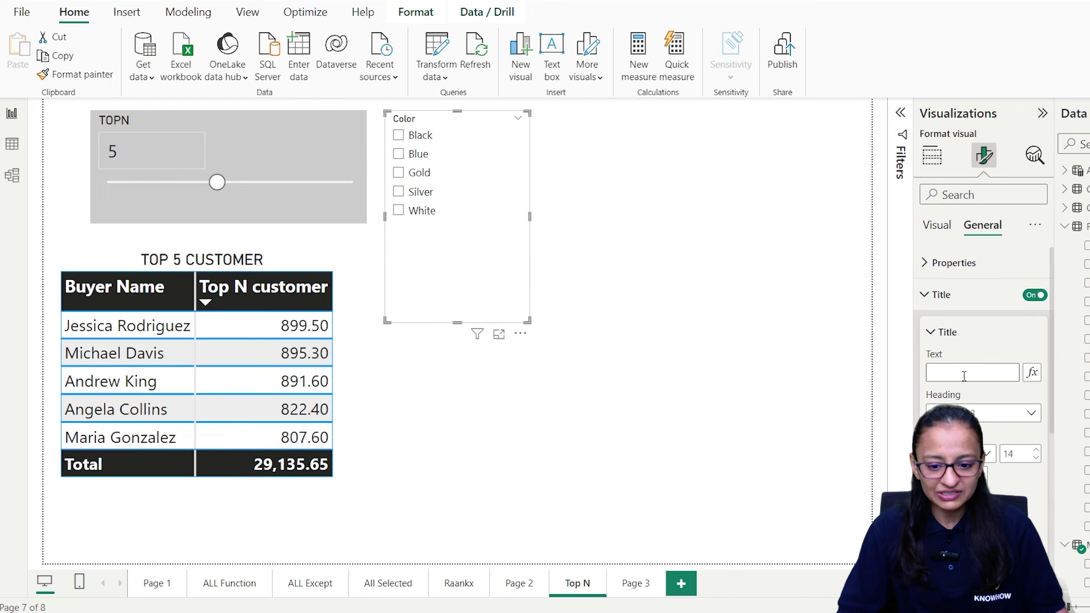
Examine the conditional formatting behind the customer table's title text, and close its dialog
{"action": "left_click", "coordinate": [344, 419]}
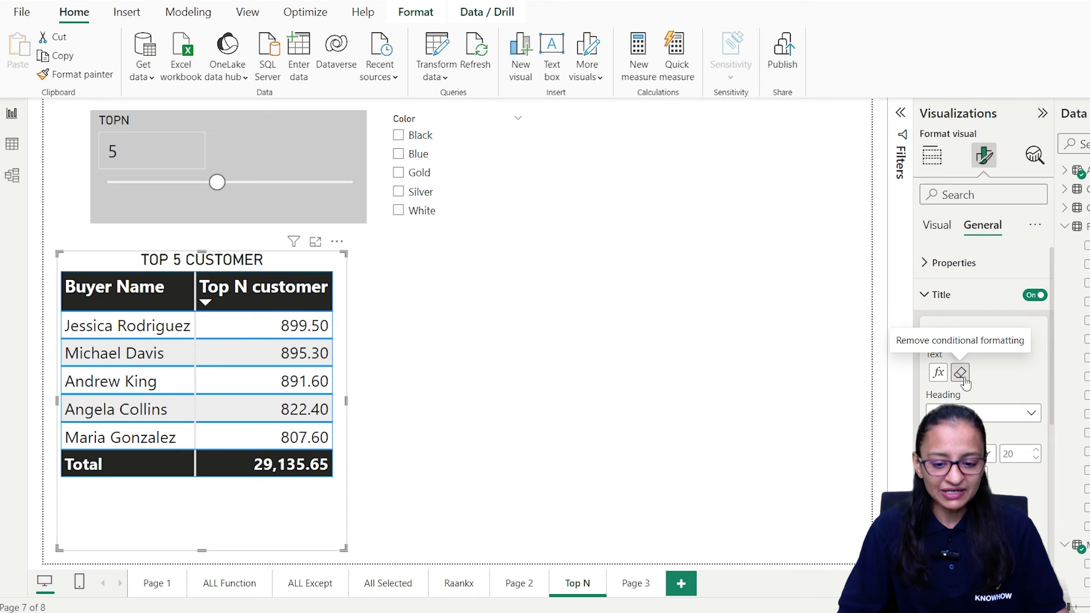
{"action": "left_click", "coordinate": [939, 379]}
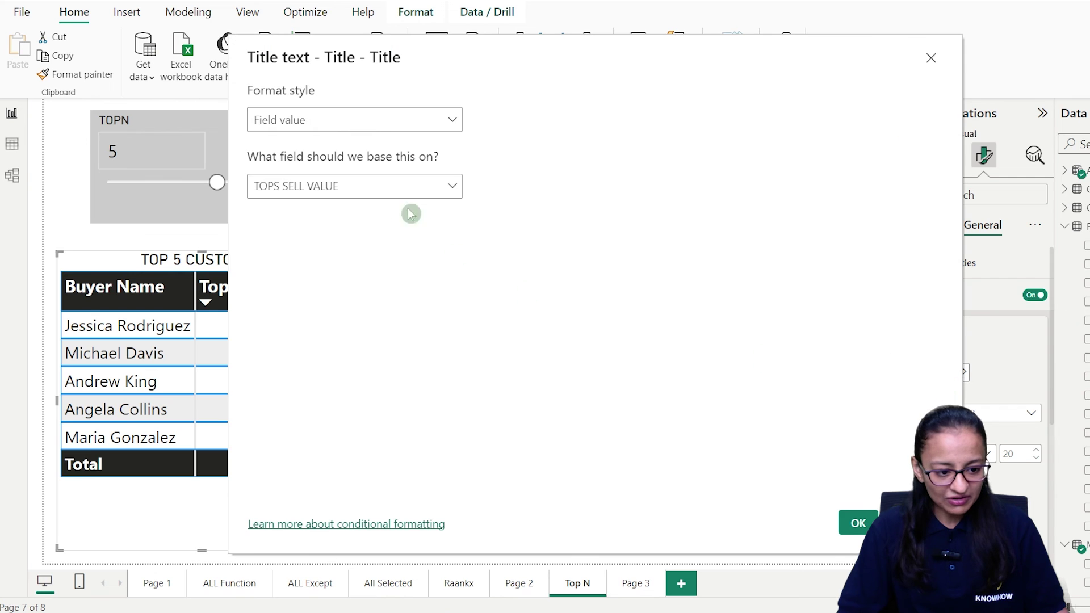
{"action": "left_click", "coordinate": [860, 521]}
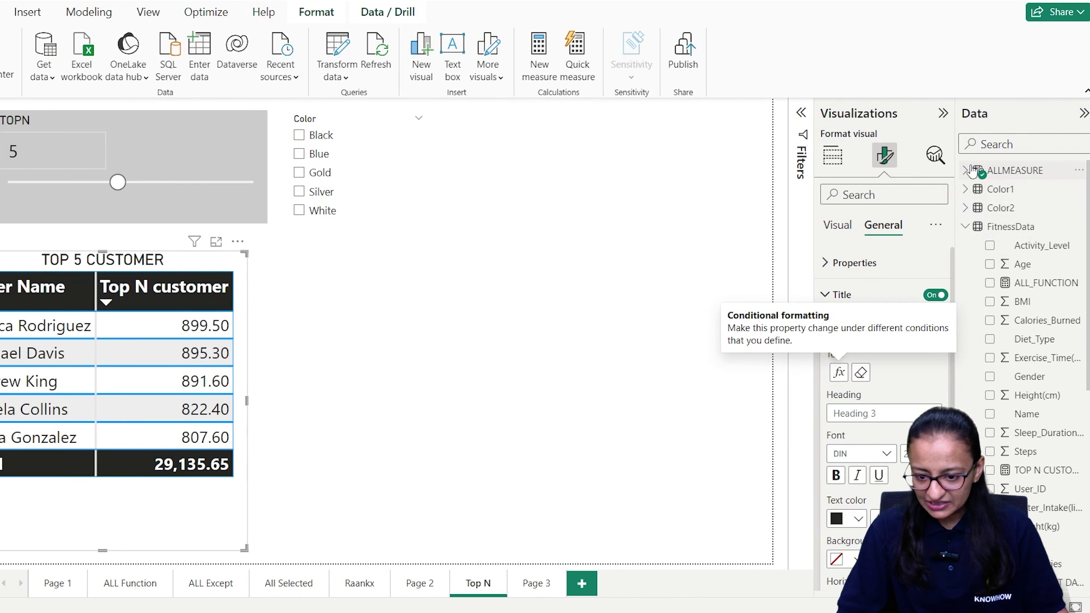
Review the formulas of the Top N customer and TOPS SELL VALUE measures in the ALLMEASURE table
{"action": "left_click", "coordinate": [968, 171]}
{"action": "left_click", "coordinate": [1041, 304]}
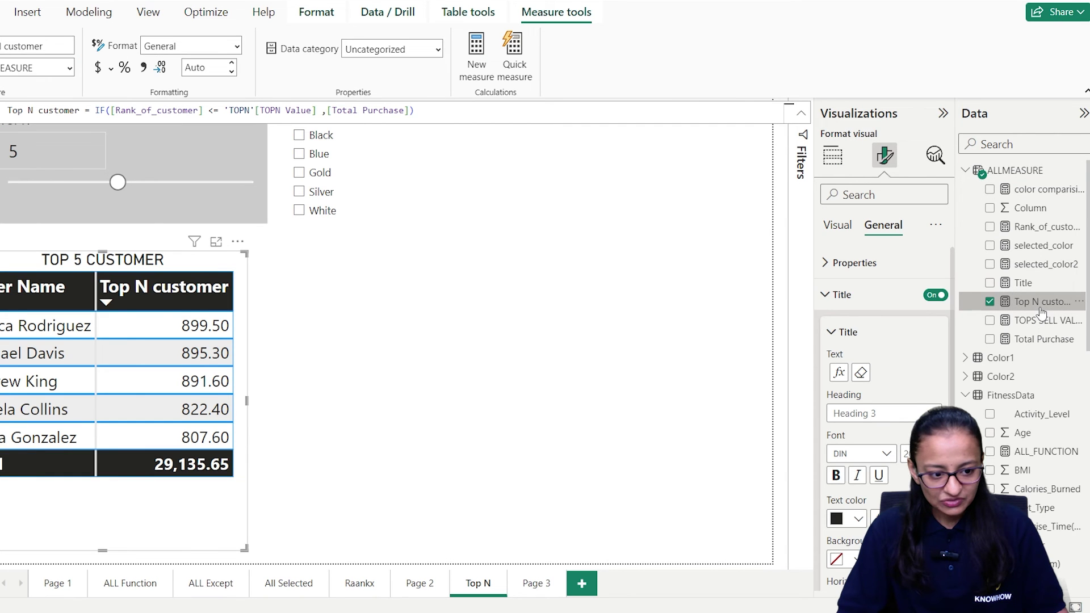
{"action": "left_click", "coordinate": [1036, 321]}
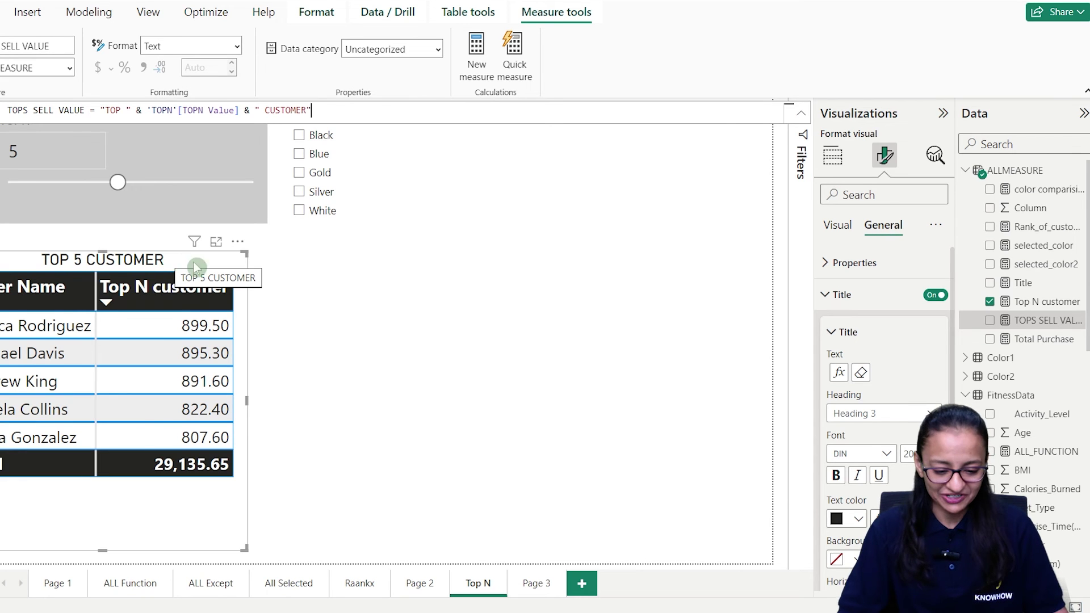
Return to Page 3 and start a new MobilePhone measure named Table Tile with the formula beginning "Top " &
{"action": "left_click", "coordinate": [541, 592]}
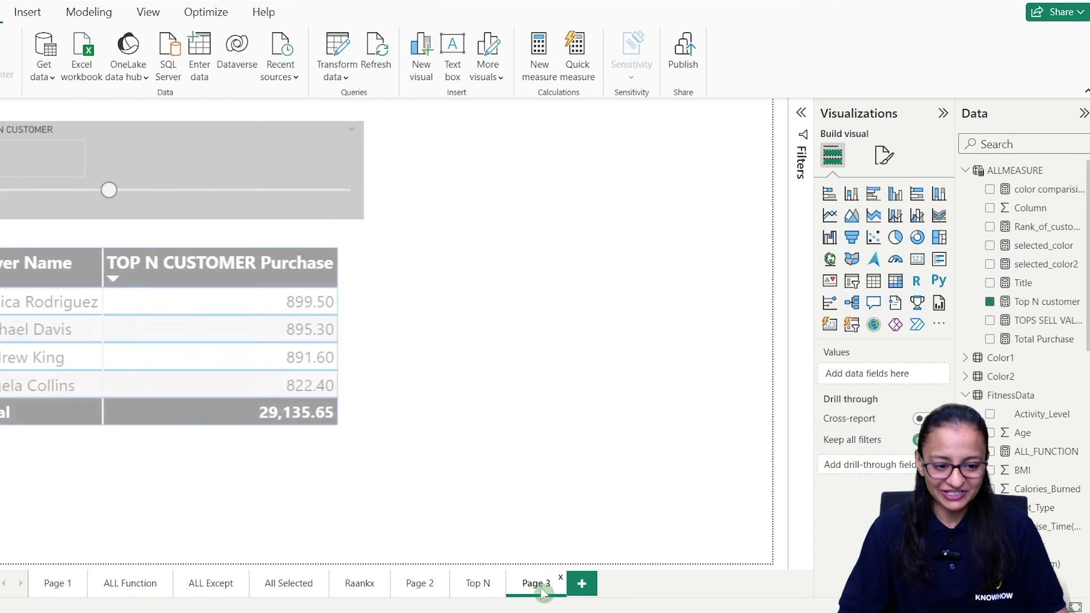
{"action": "left_click", "coordinate": [1016, 246]}
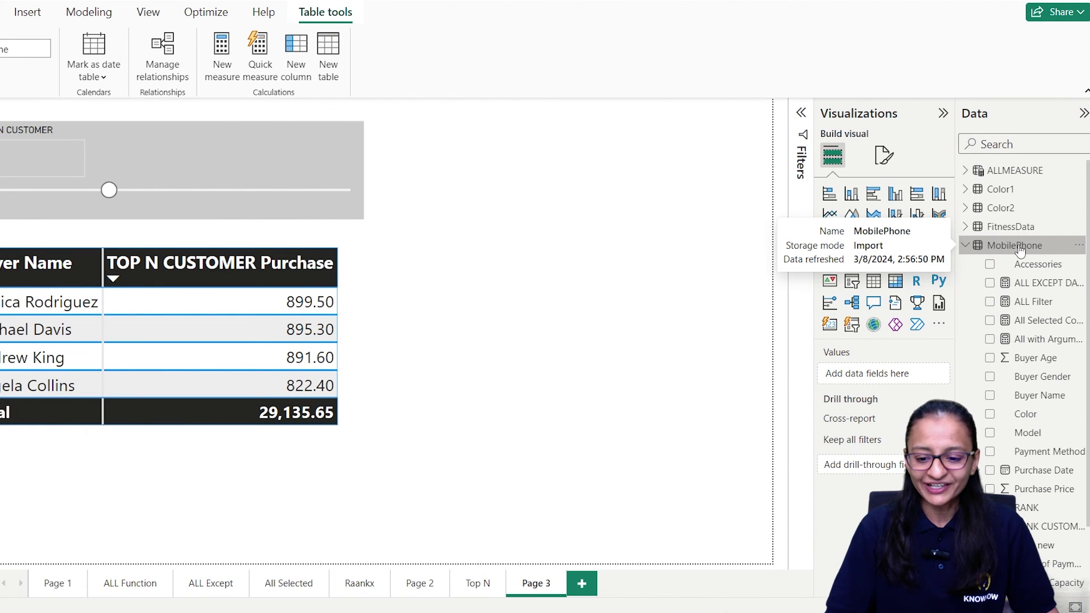
{"action": "right_click", "coordinate": [1019, 248]}
{"action": "left_click", "coordinate": [926, 274]}
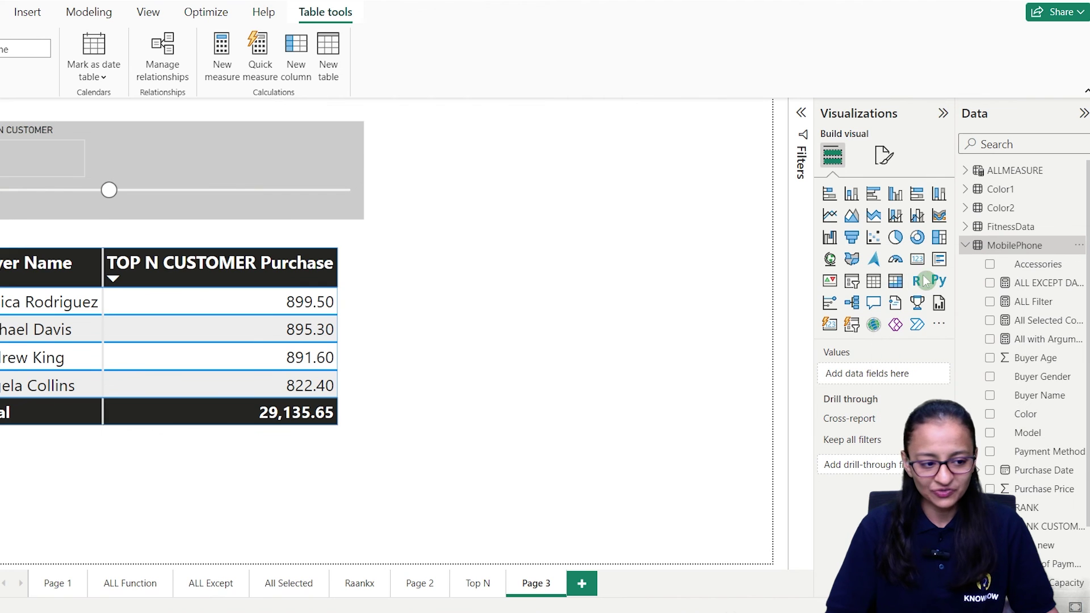
{"action": "key", "text": "ctrl+a"}
{"action": "key", "text": "BackSpace"}
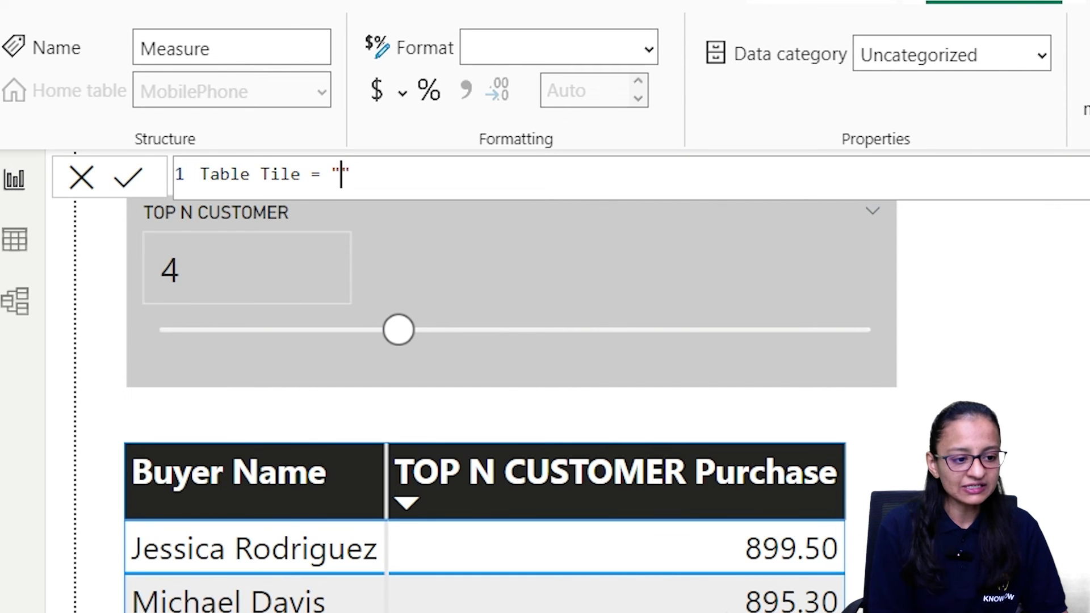
{"action": "type", "text": "Top"}
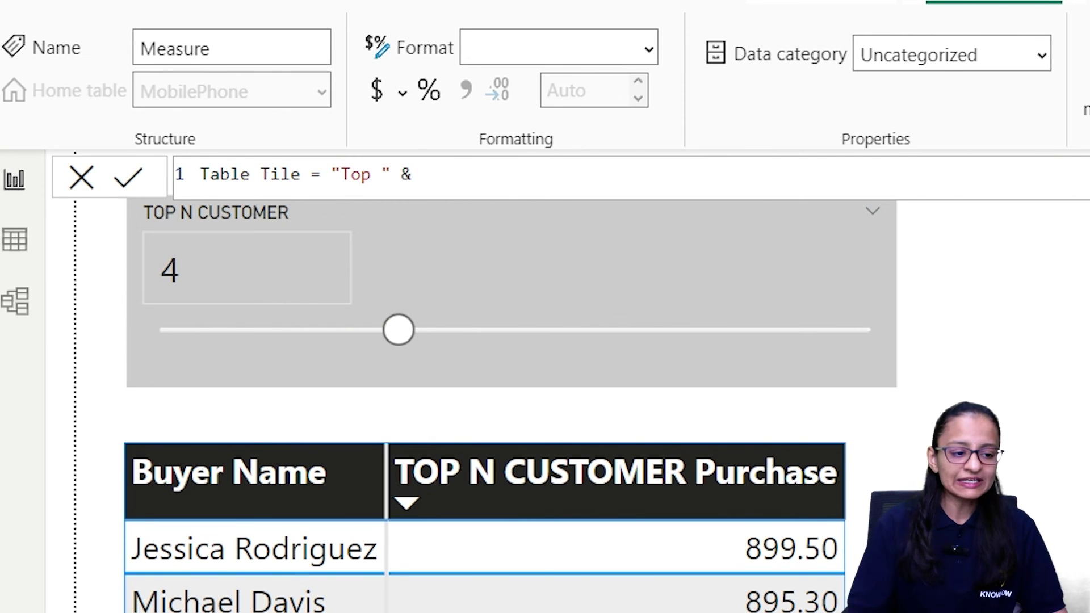
Add 'TOP N CUSTOMER'[TOP N CUSTOMER Value] to the Table Tile formula after the ampersand
{"action": "left_click_drag", "start_coordinate": [392, 167], "coordinate": [426, 170]}
{"action": "left_click", "coordinate": [451, 179]}
{"action": "type", "text": "top"}
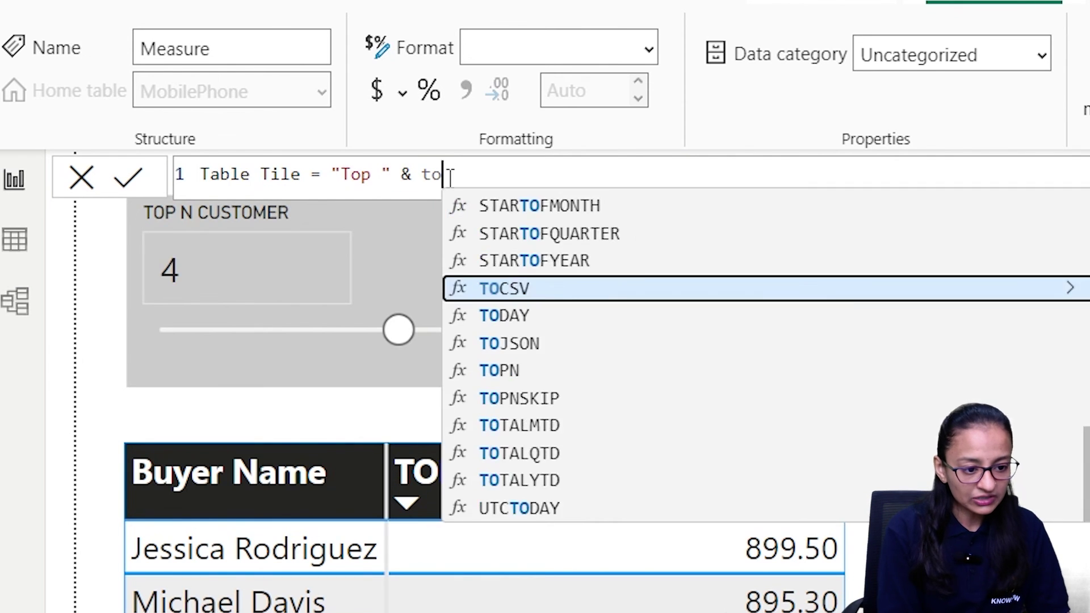
{"action": "key", "text": "Up"}
{"action": "key", "text": "Up"}
{"action": "key", "text": "Up"}
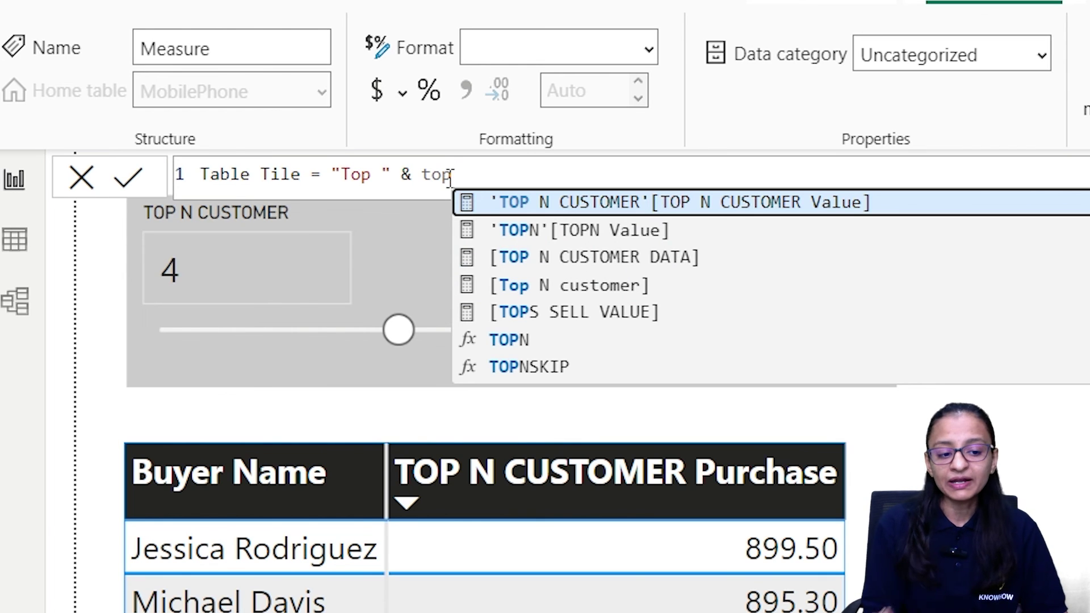
{"action": "key", "text": "Tab"}
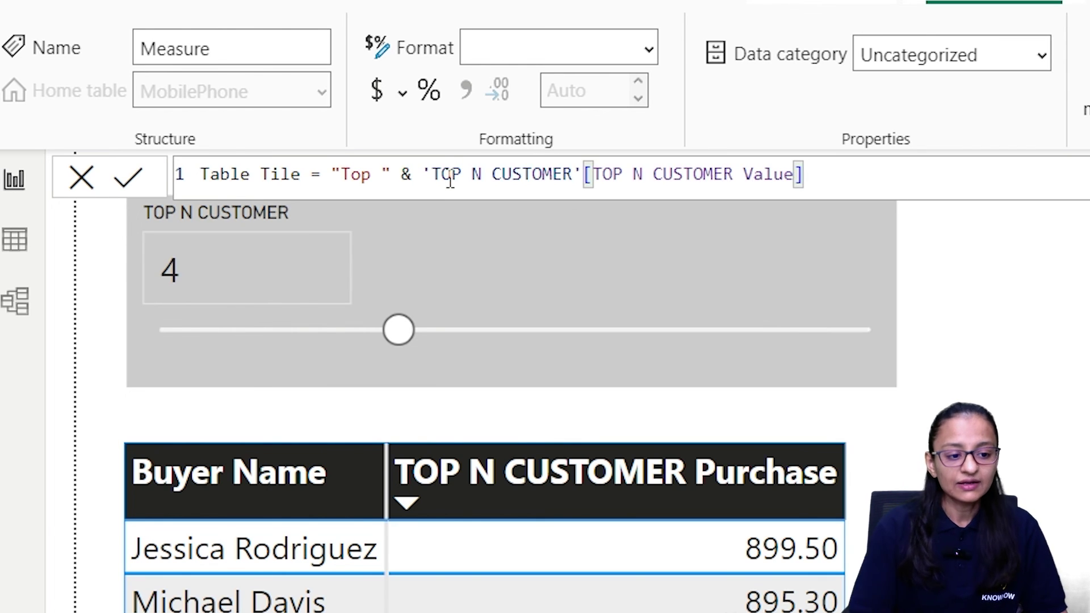
Append & " customer(s)" to the Table Tile formula and commit the measure
{"action": "left_click", "coordinate": [715, 152]}
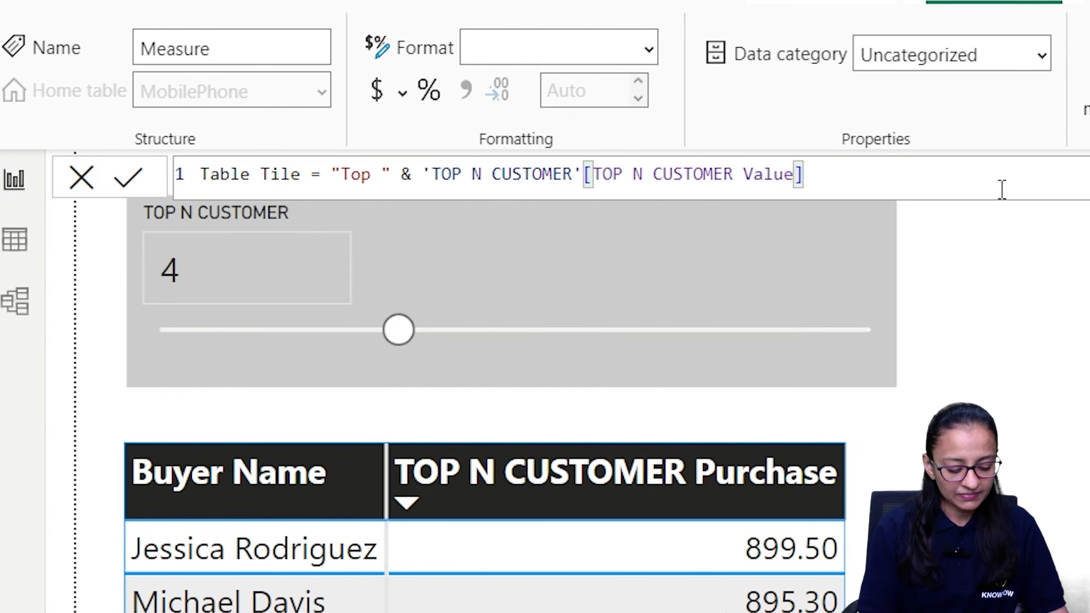
{"action": "type", "text": "& \"\""}
{"action": "type", "text": " customers"}
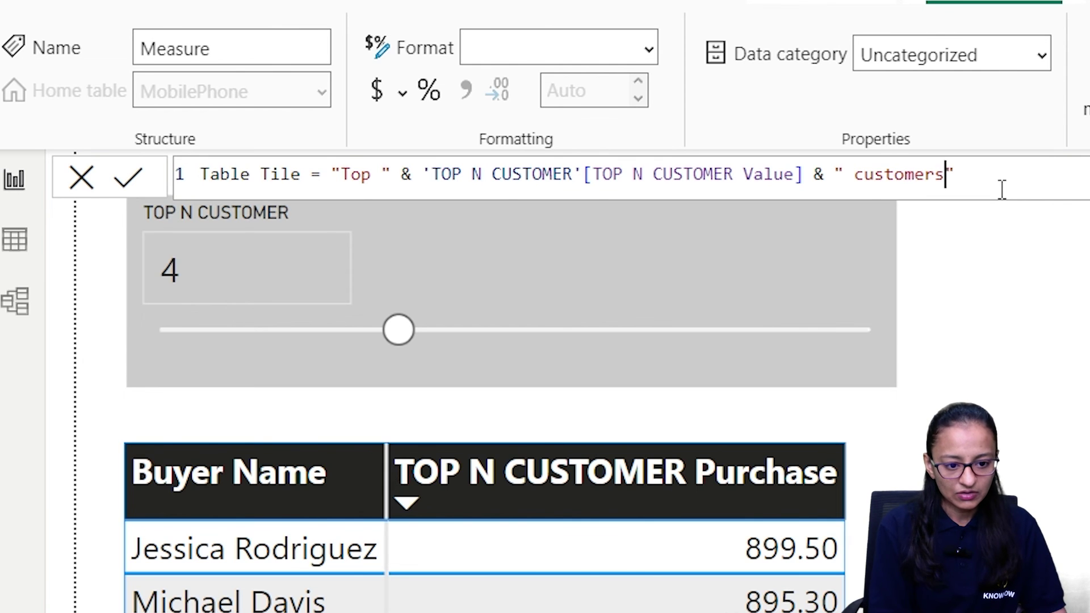
{"action": "type", "text": "(s)"}
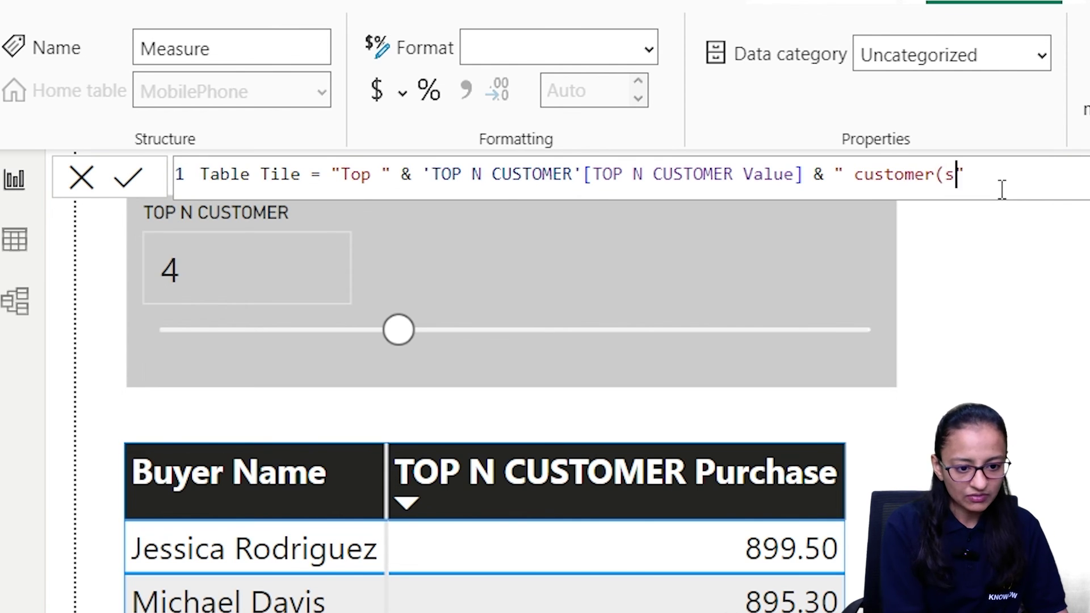
{"action": "left_click", "coordinate": [134, 178]}
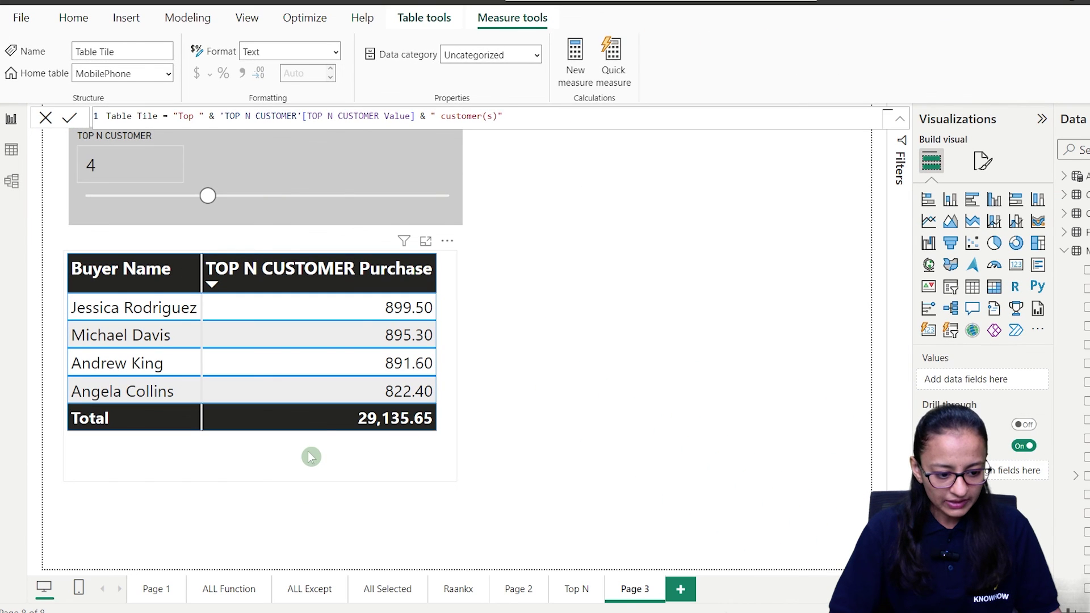
Open the general Title settings of the Buyer Name table visual with its title switched on
{"action": "left_click", "coordinate": [367, 528]}
{"action": "left_click", "coordinate": [983, 172]}
{"action": "left_click", "coordinate": [982, 231]}
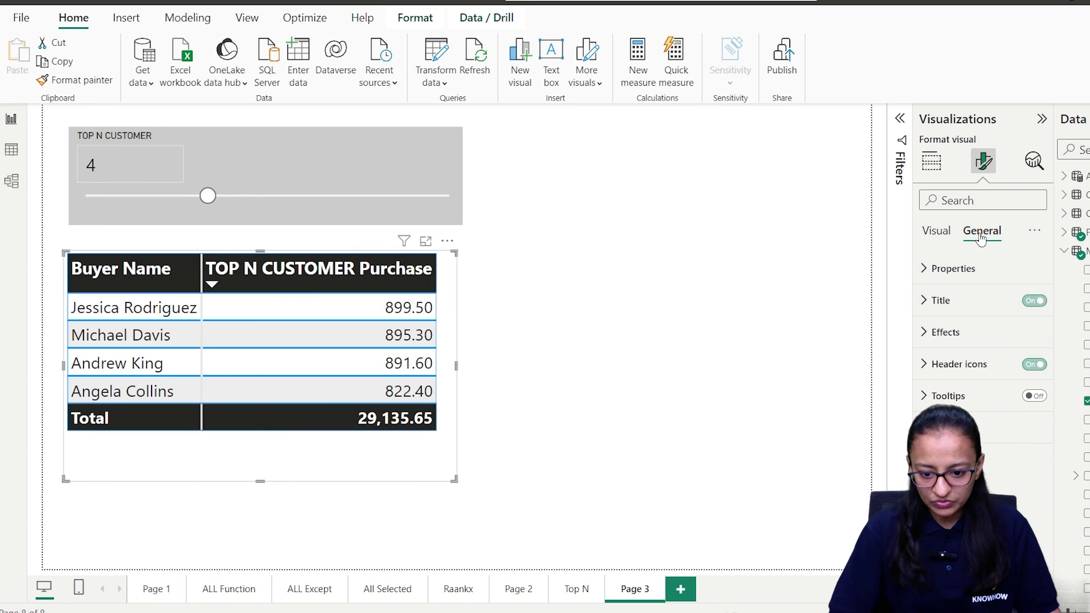
{"action": "left_click", "coordinate": [1036, 306]}
{"action": "left_click", "coordinate": [1036, 305]}
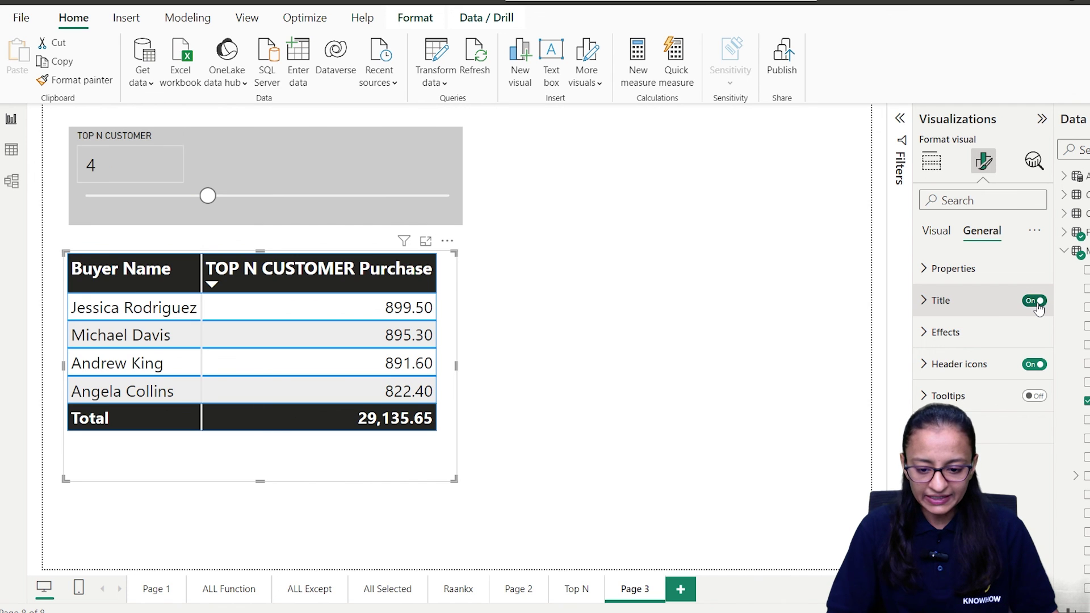
{"action": "left_click", "coordinate": [970, 305]}
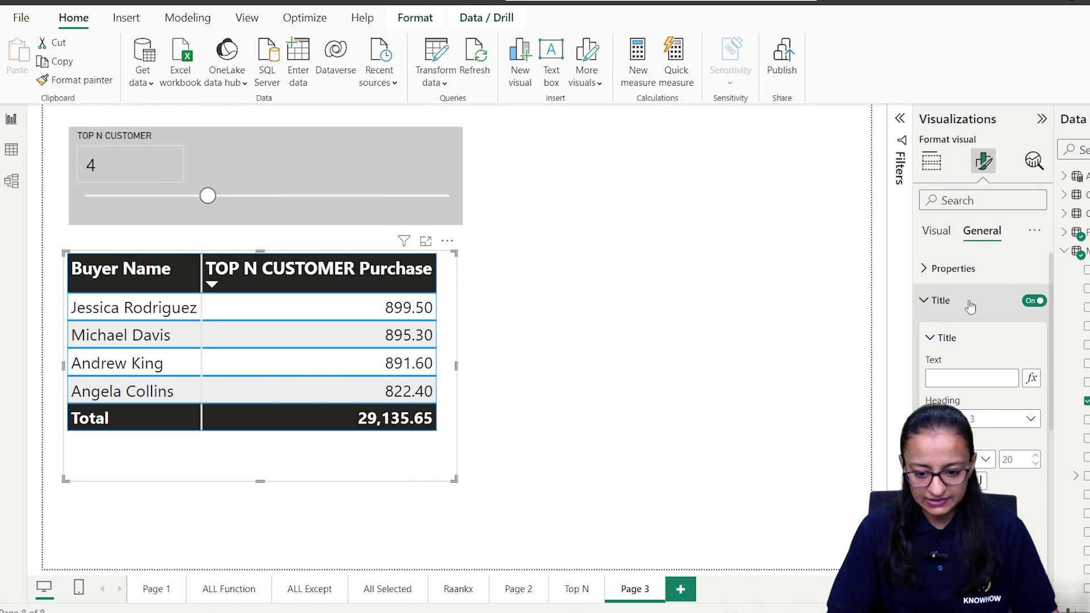
Base the table's title text on the Table Tile measure from MobilePhone, using the Field value format style
{"action": "left_click", "coordinate": [1035, 379]}
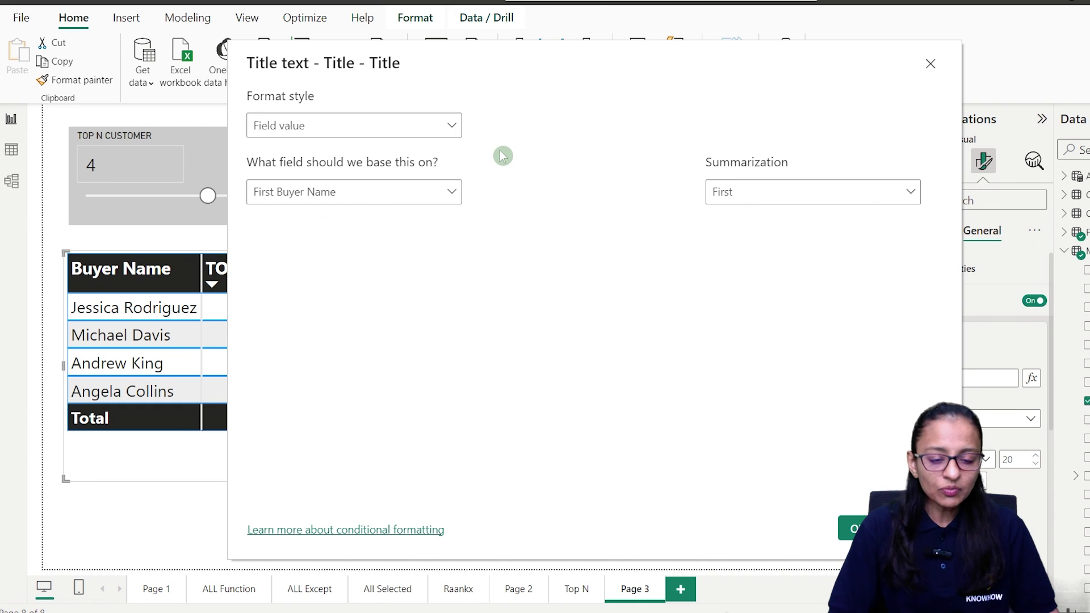
{"action": "left_click", "coordinate": [931, 64]}
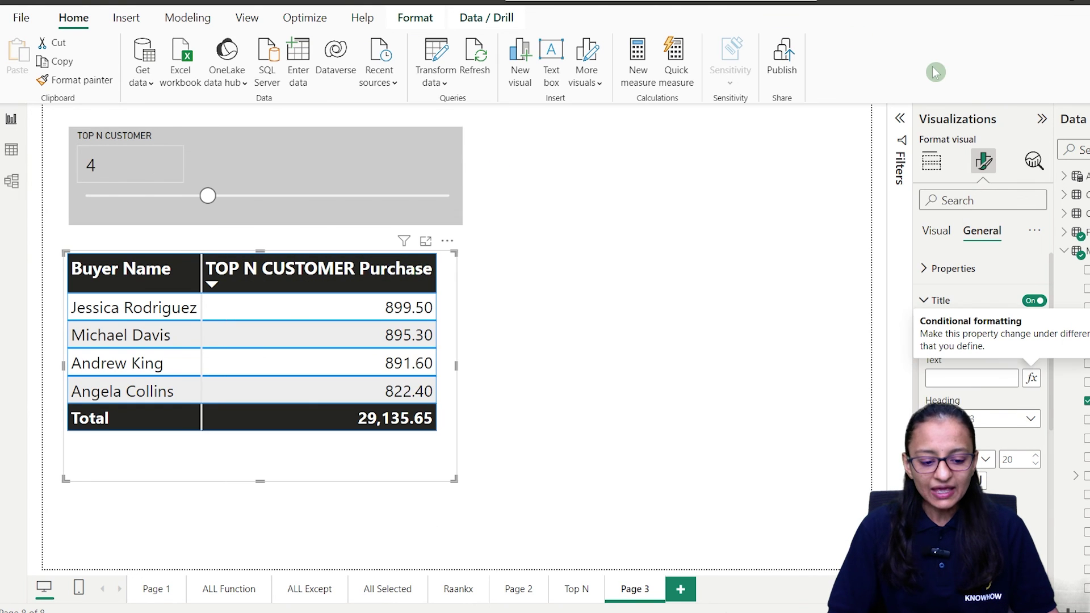
{"action": "left_click", "coordinate": [1032, 379]}
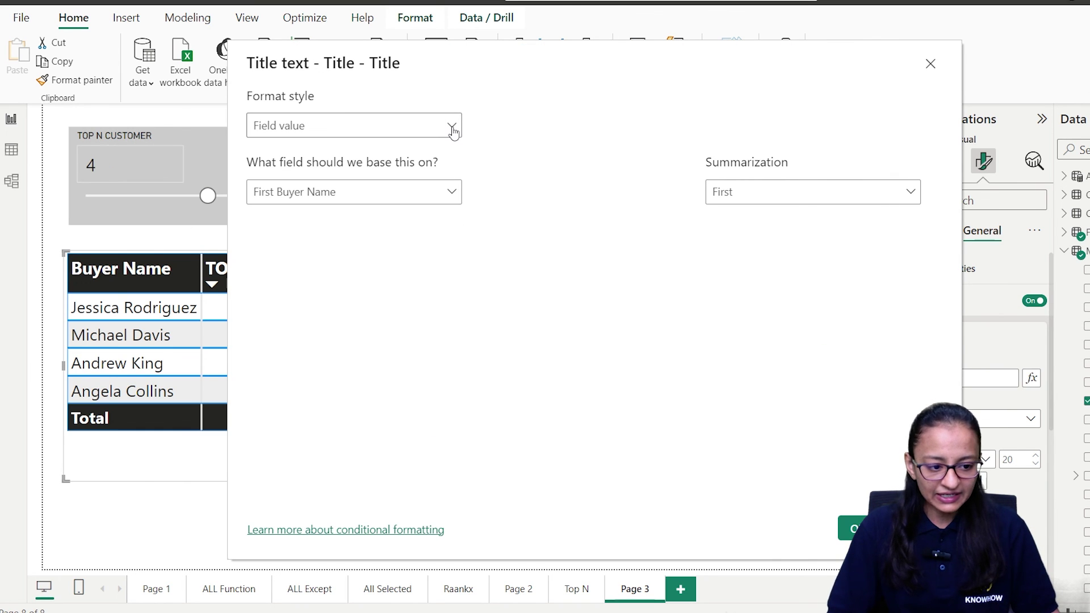
{"action": "left_click", "coordinate": [453, 191]}
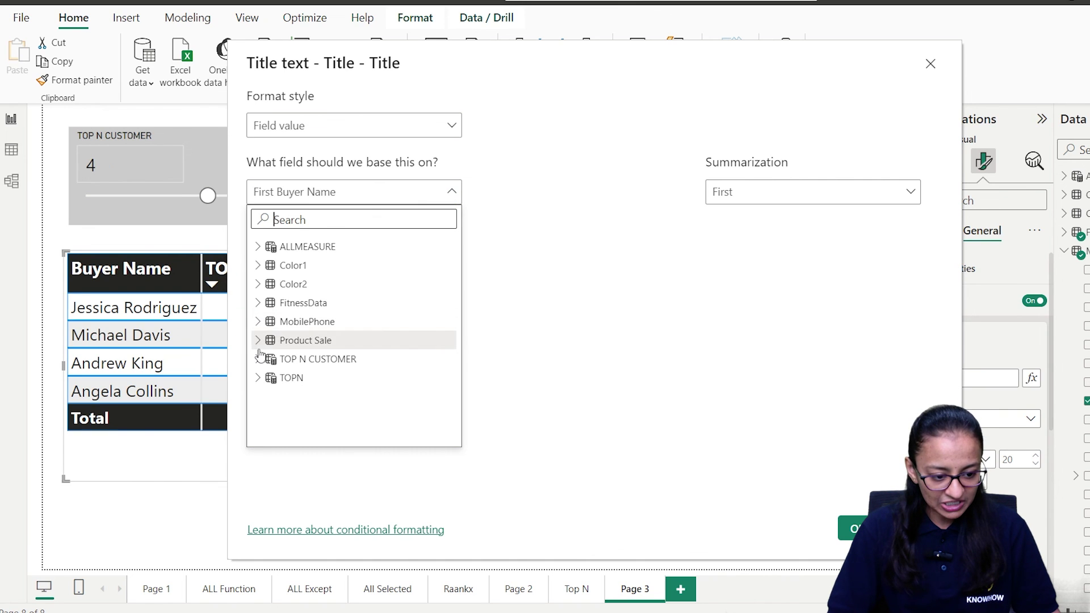
{"action": "left_click", "coordinate": [258, 321]}
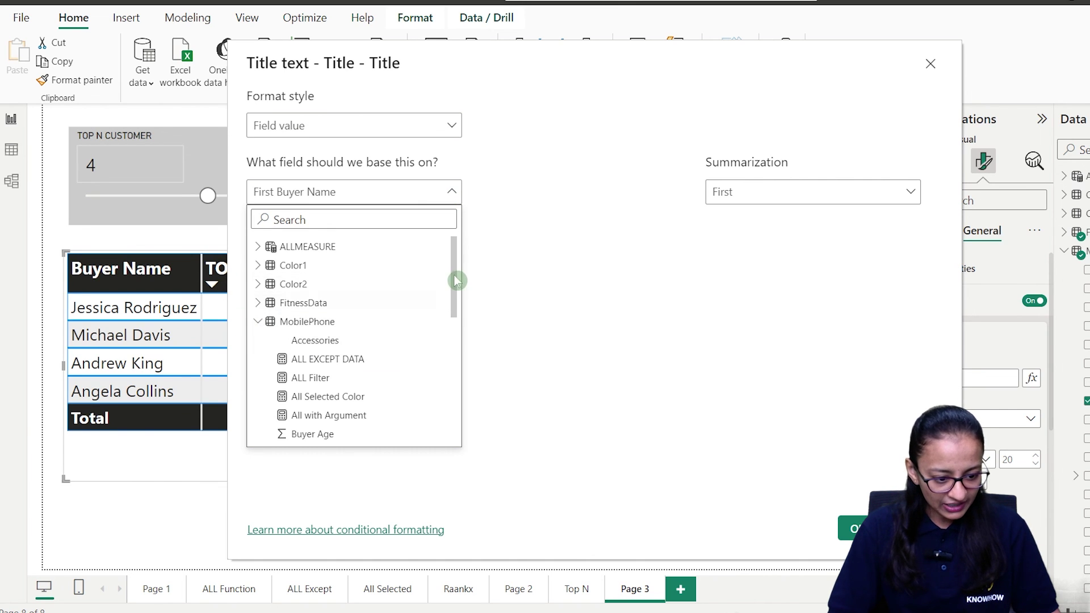
{"action": "left_click_drag", "start_coordinate": [460, 272], "coordinate": [441, 397]}
{"action": "left_click", "coordinate": [306, 358]}
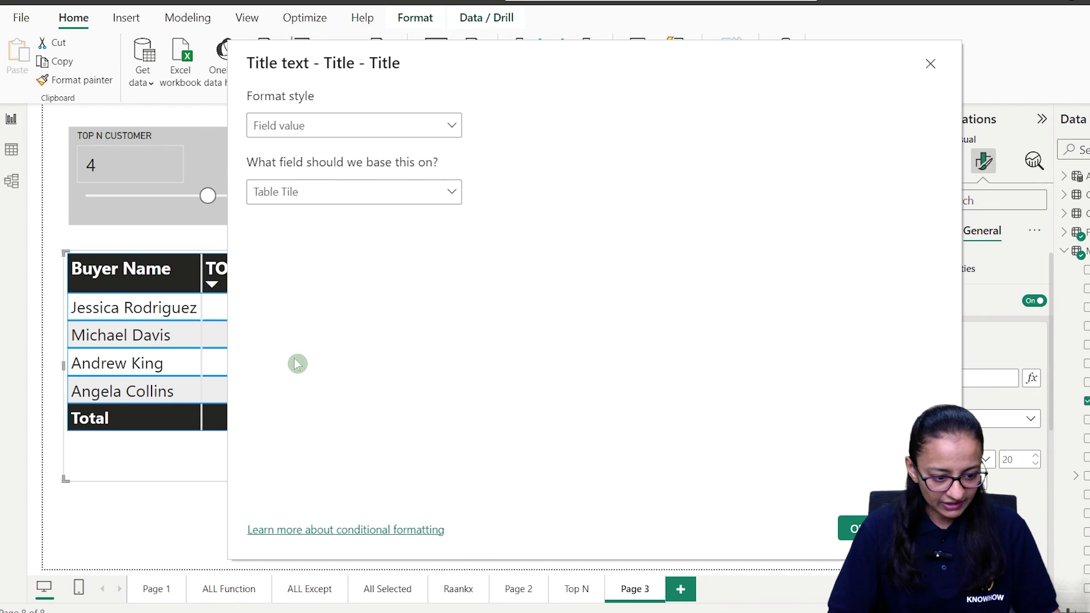
{"action": "left_click", "coordinate": [852, 529]}
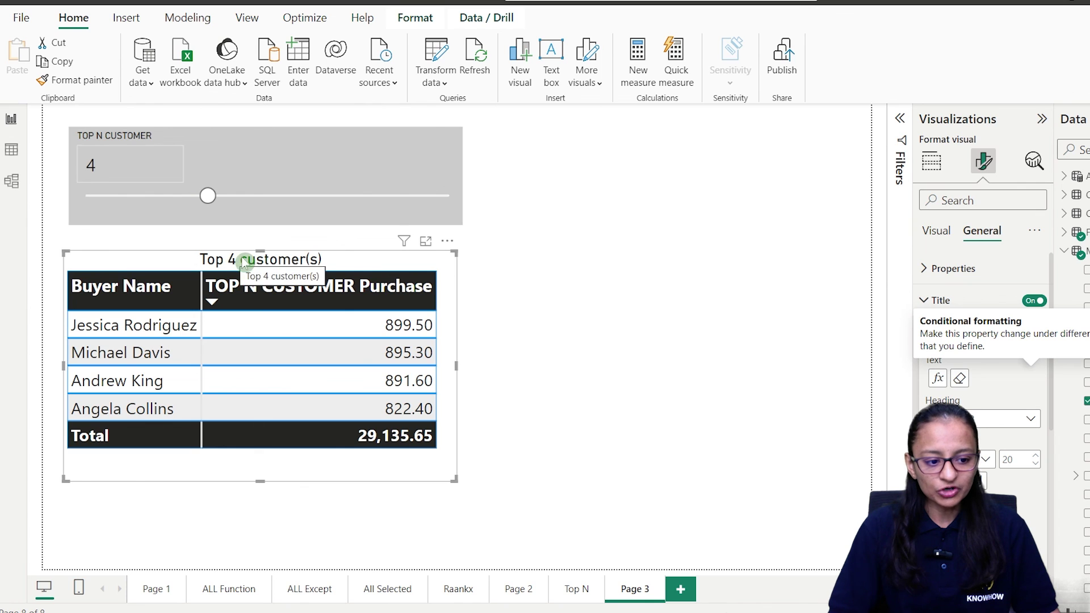
Set the TOP N CUSTOMER slicer to 8 to test the table's dynamic title
{"action": "left_click_drag", "start_coordinate": [208, 196], "coordinate": [358, 209]}
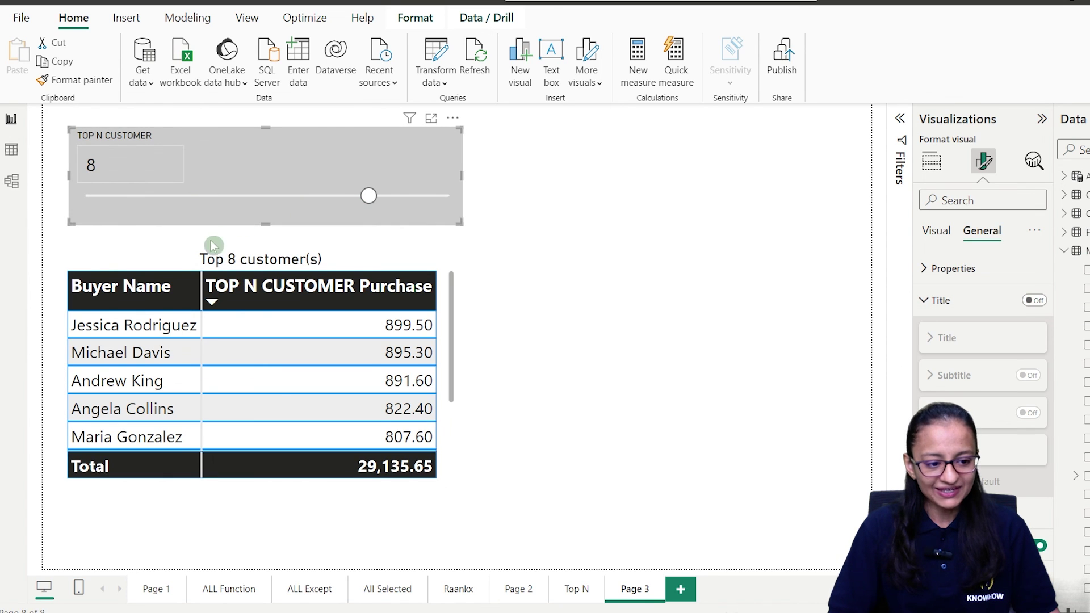